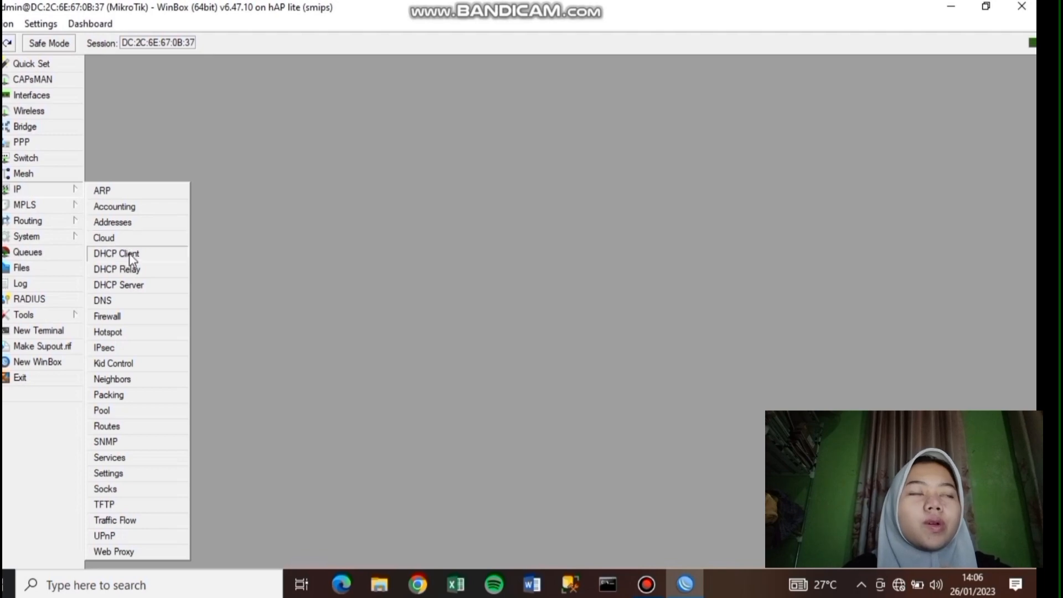
- Add a DHCP client on ether1 so the router gets a bound 192.168.1.x address
left_click(127, 255)
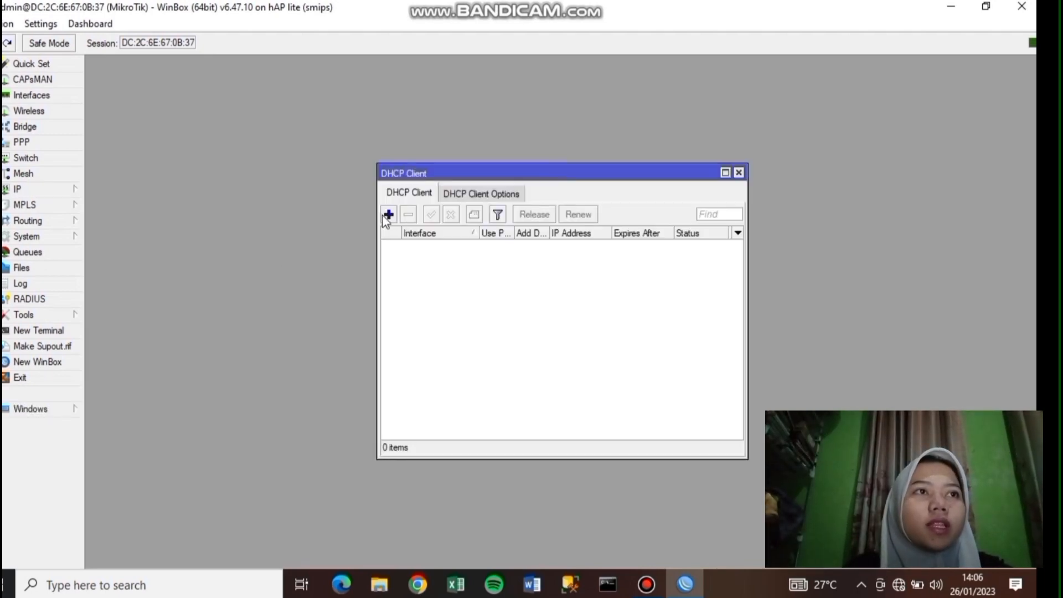
left_click(388, 216)
key("Return")
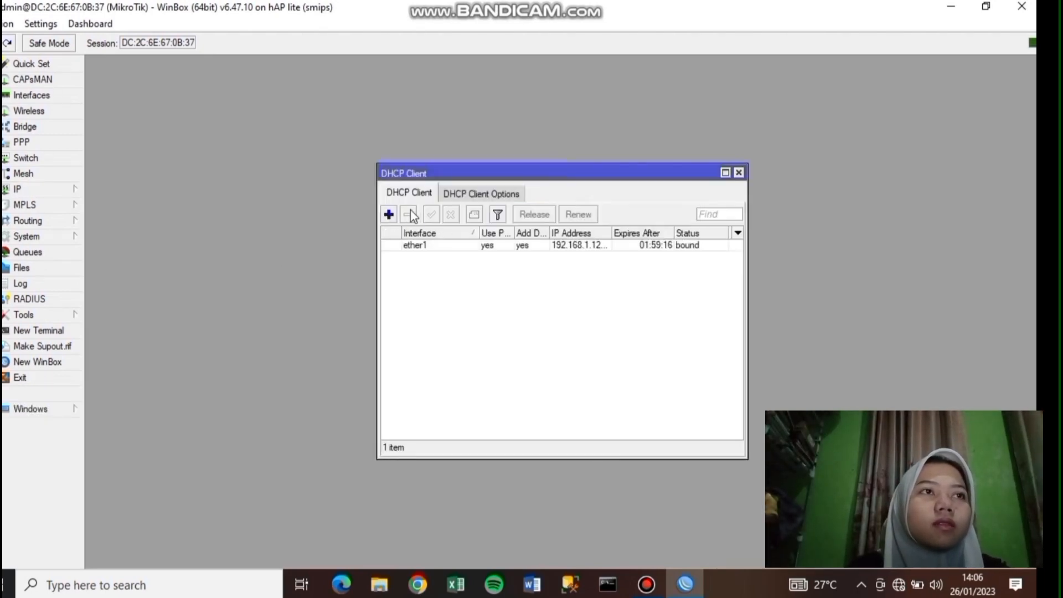
left_click(40, 191)
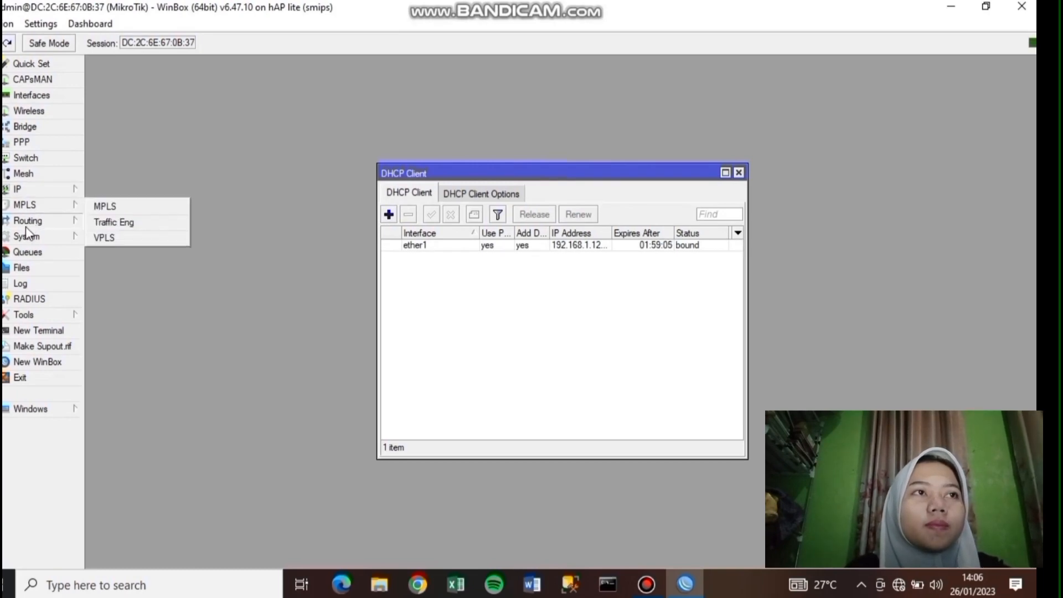
mouse_move(34, 241)
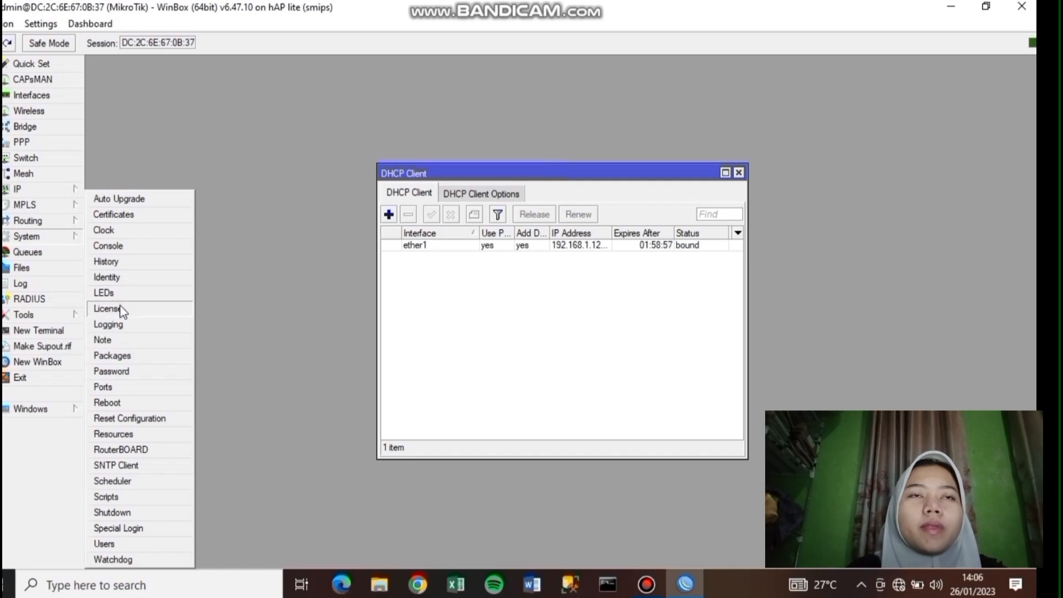
- Replace the MikroTik identity with 'router' followed by the user's name and apply it
left_click(120, 278)
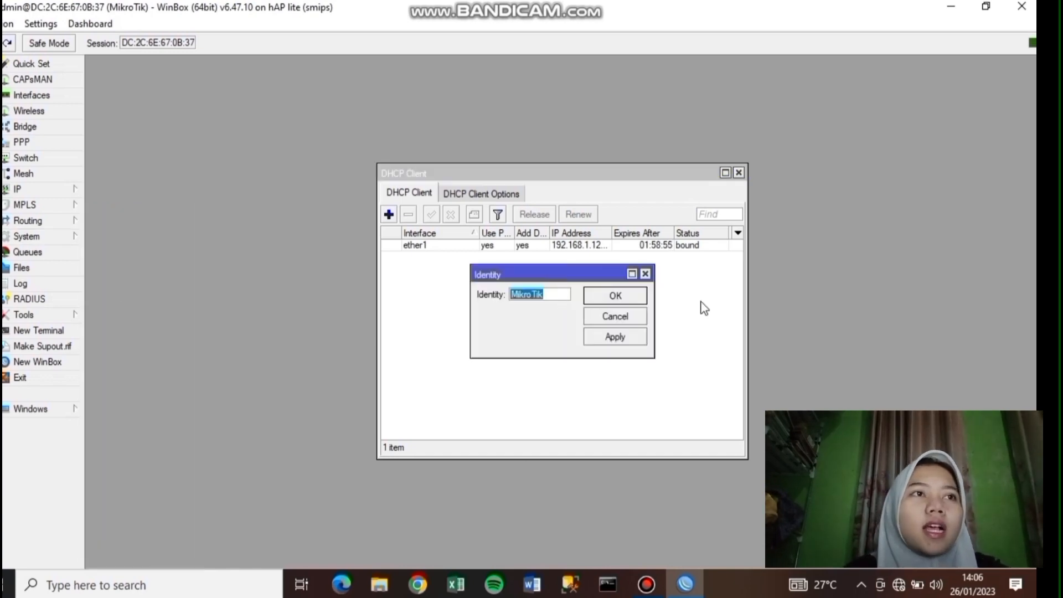
key("BackSpace")
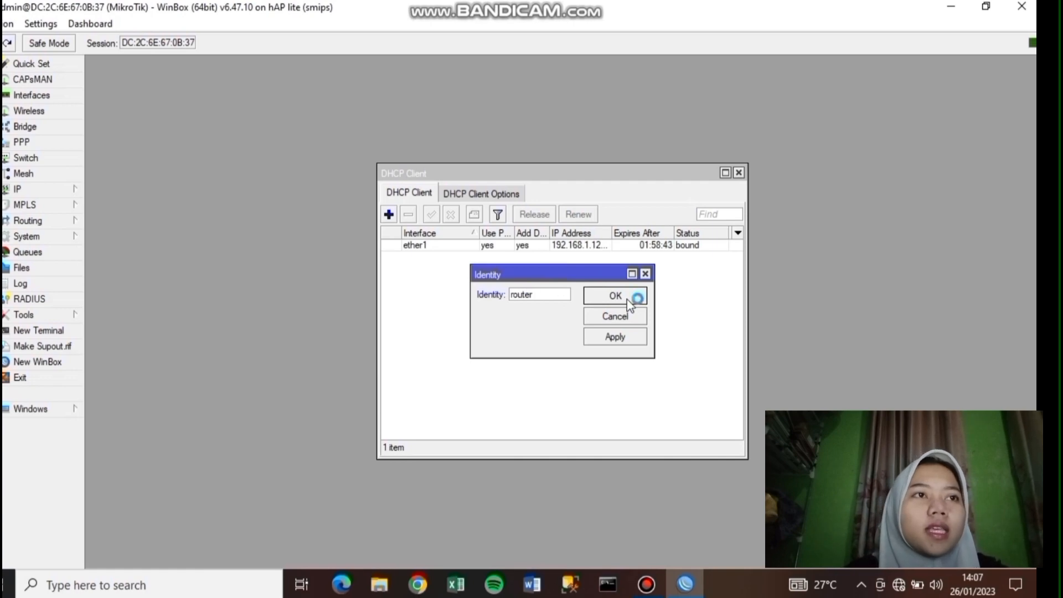
type("router julianah")
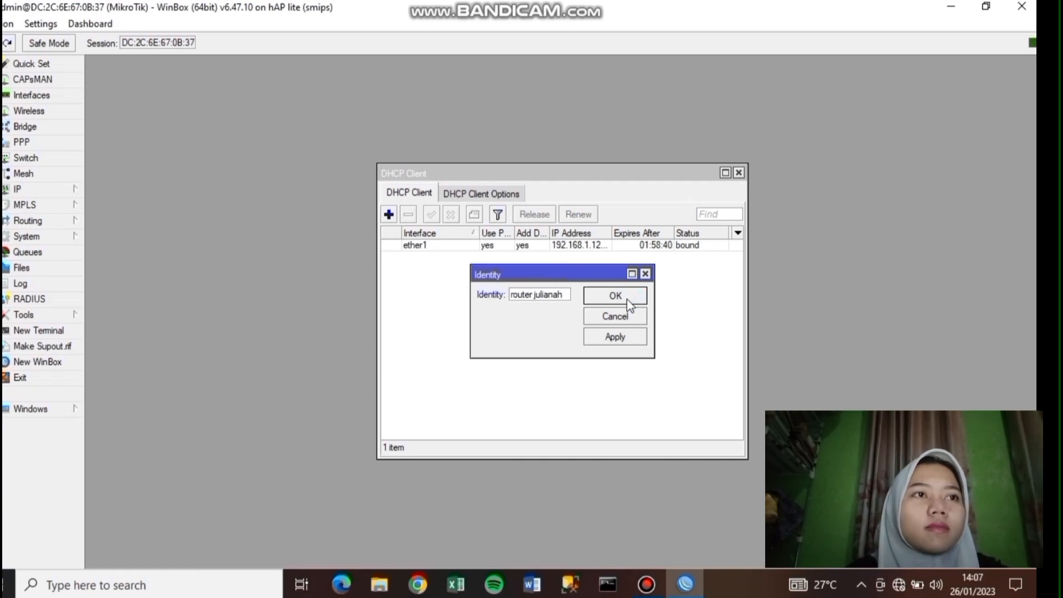
left_click(612, 338)
left_click(619, 295)
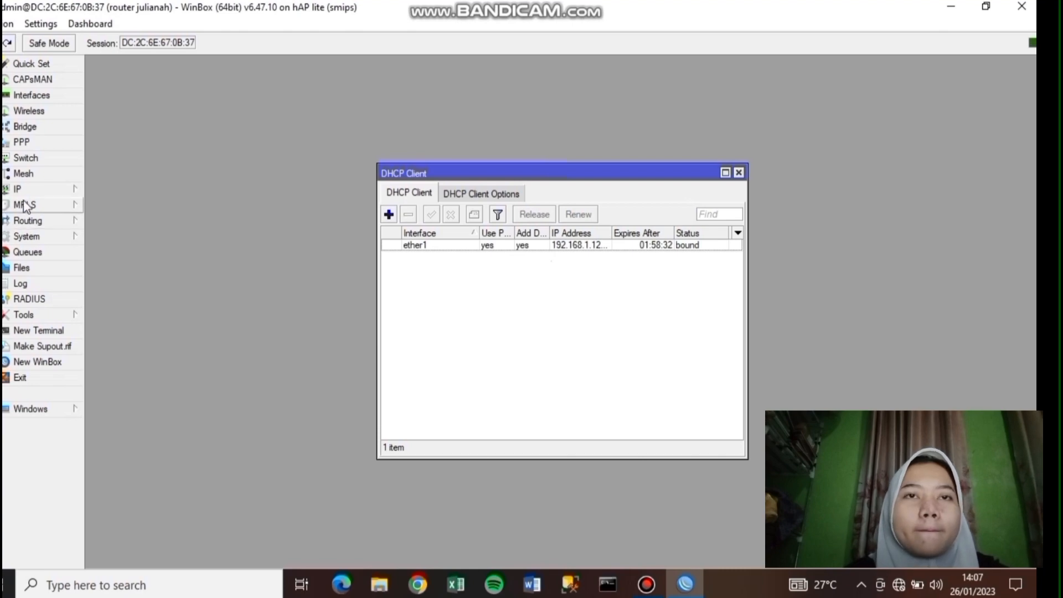
- Create VLAN interface siswa with VLAN ID 10 on ether2
left_click(32, 95)
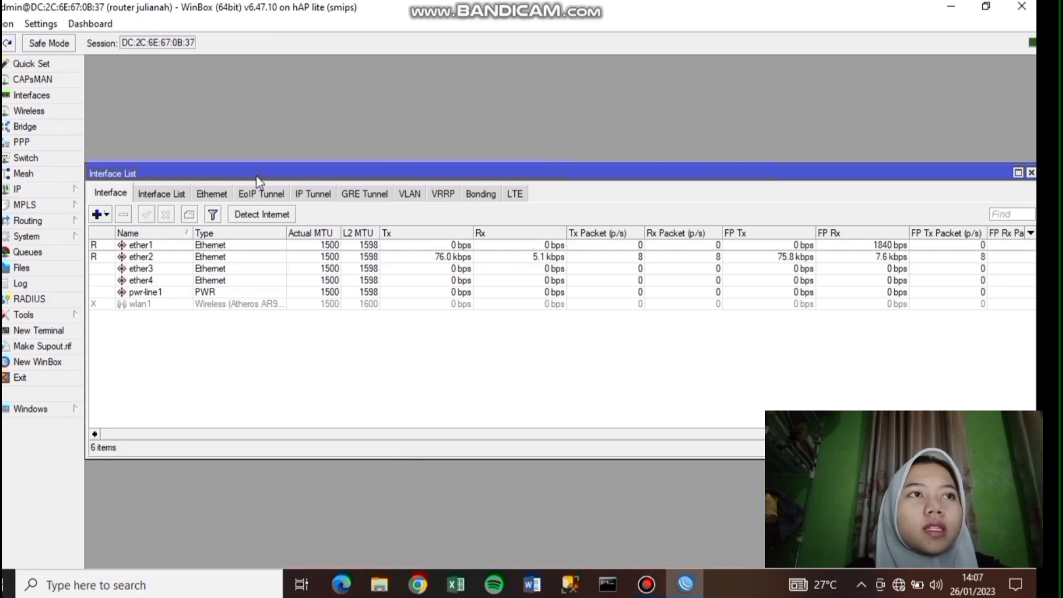
left_click(409, 195)
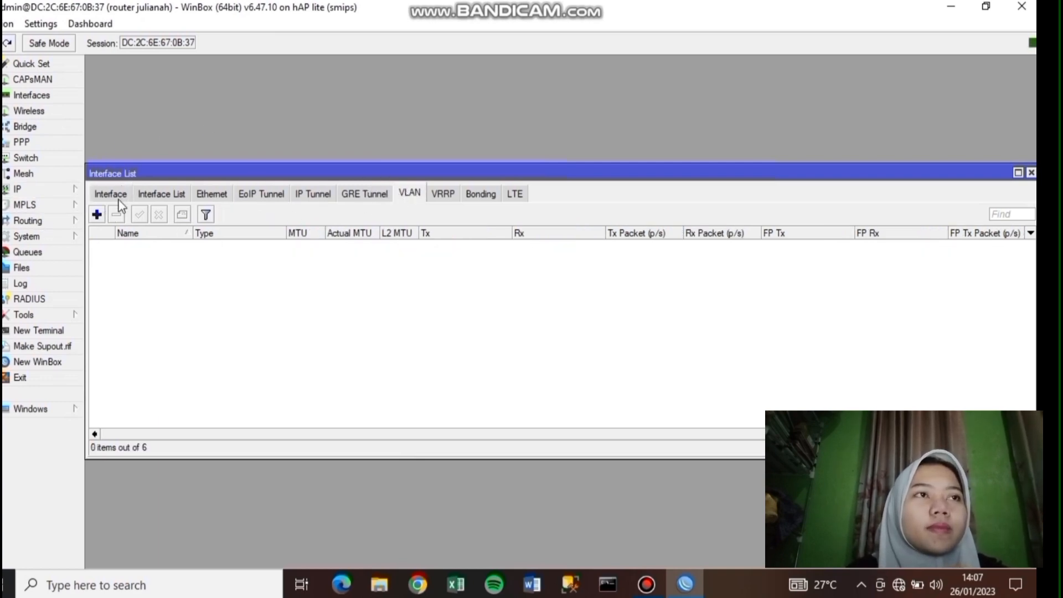
left_click(101, 209)
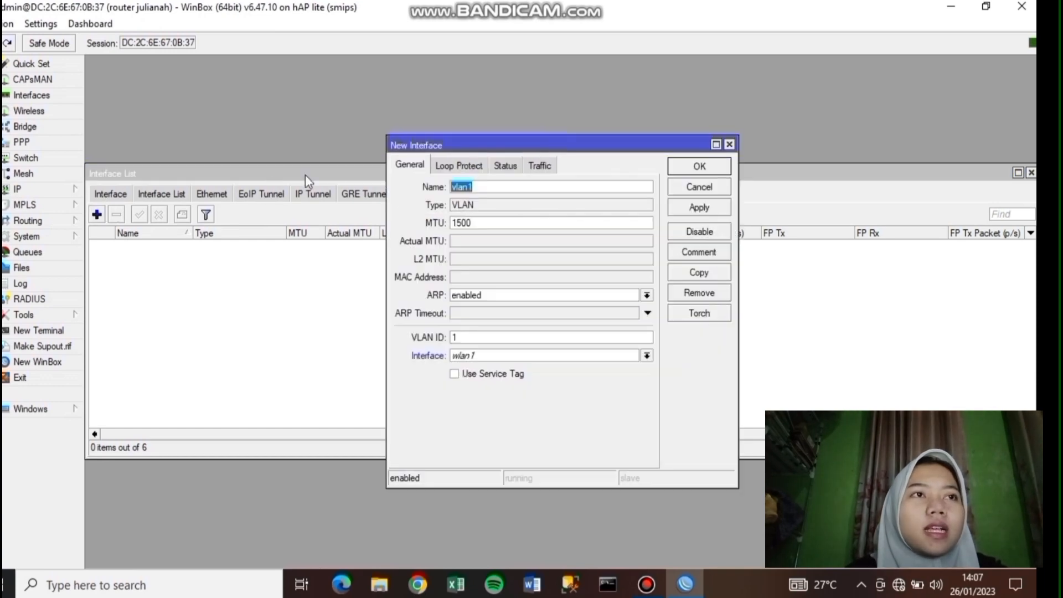
key("BackSpace")
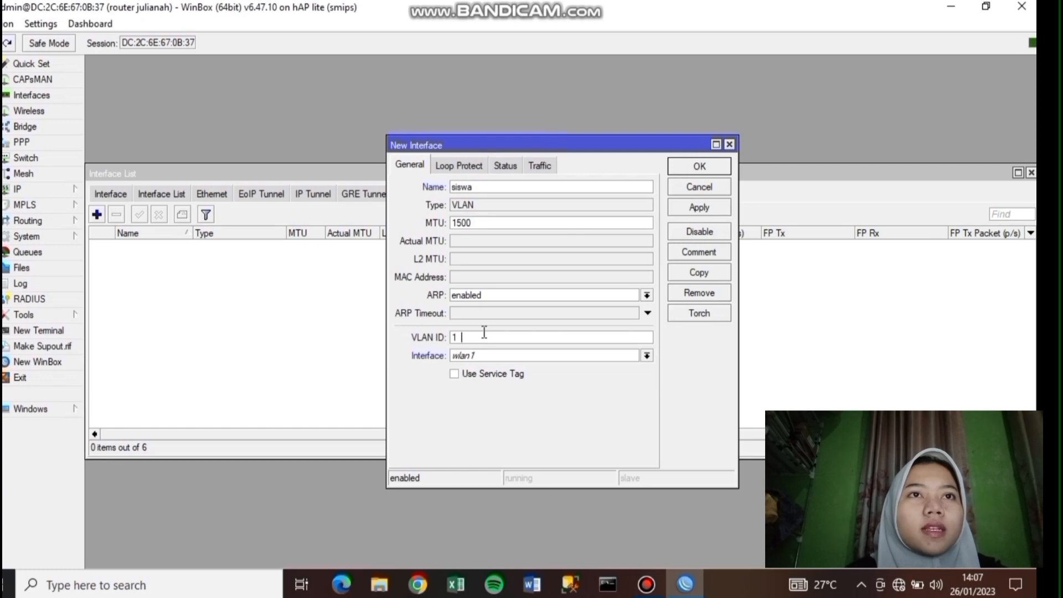
type("0")
left_click(620, 357)
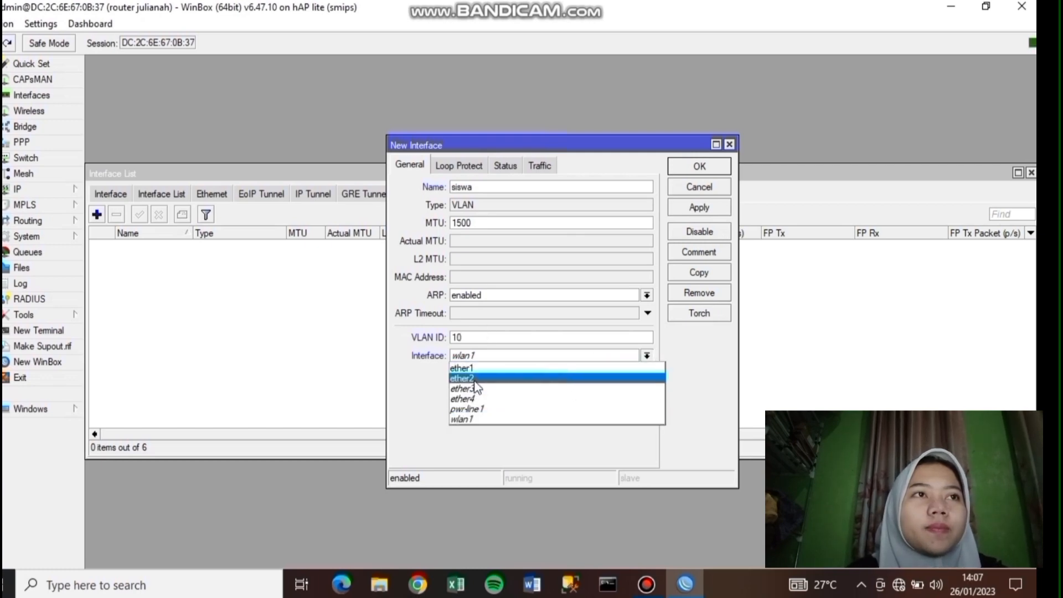
left_click(471, 378)
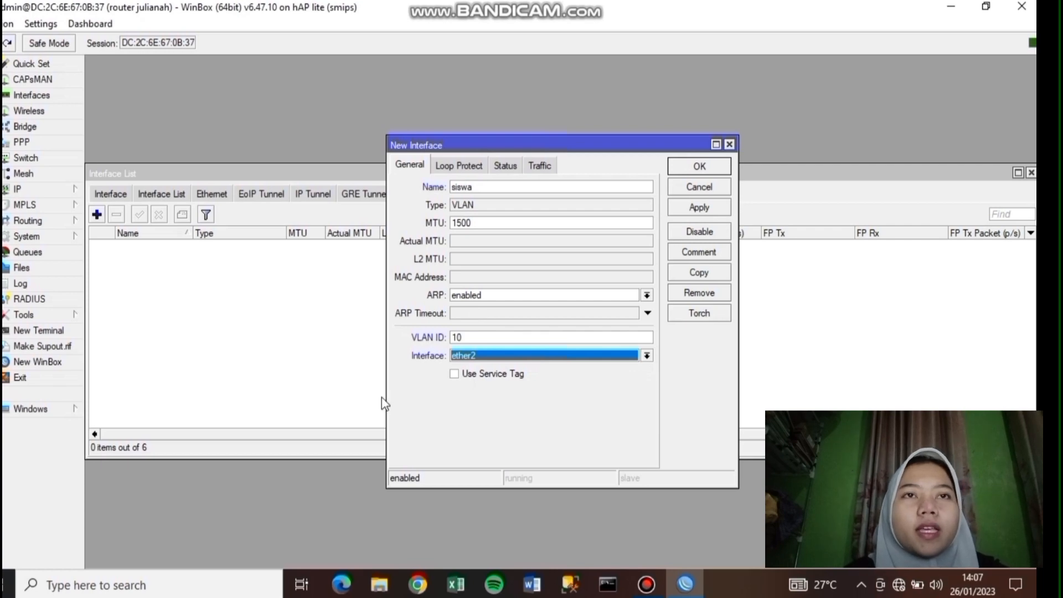
left_click(709, 210)
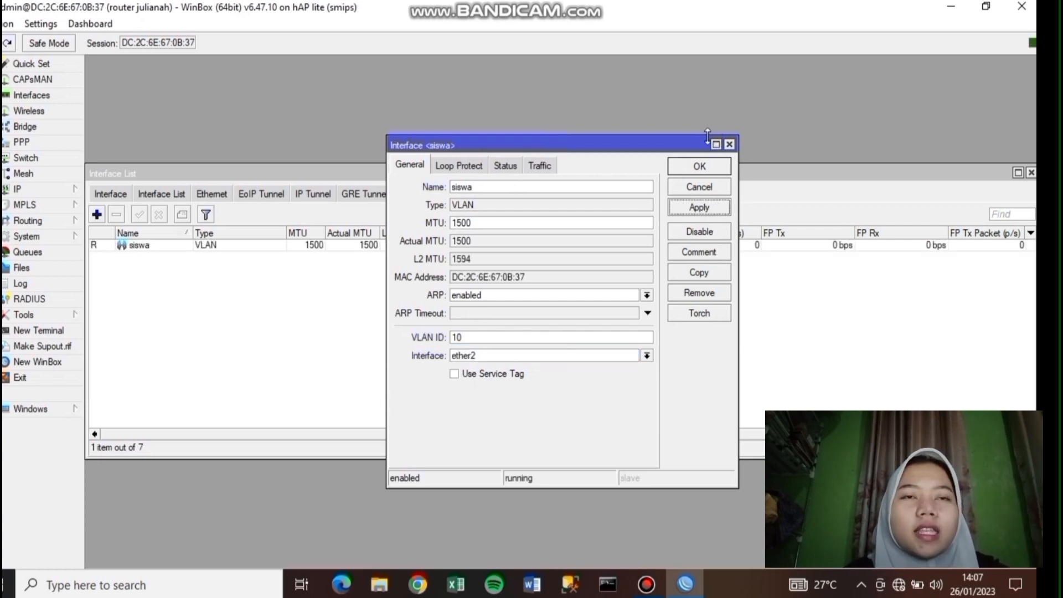
left_click(710, 172)
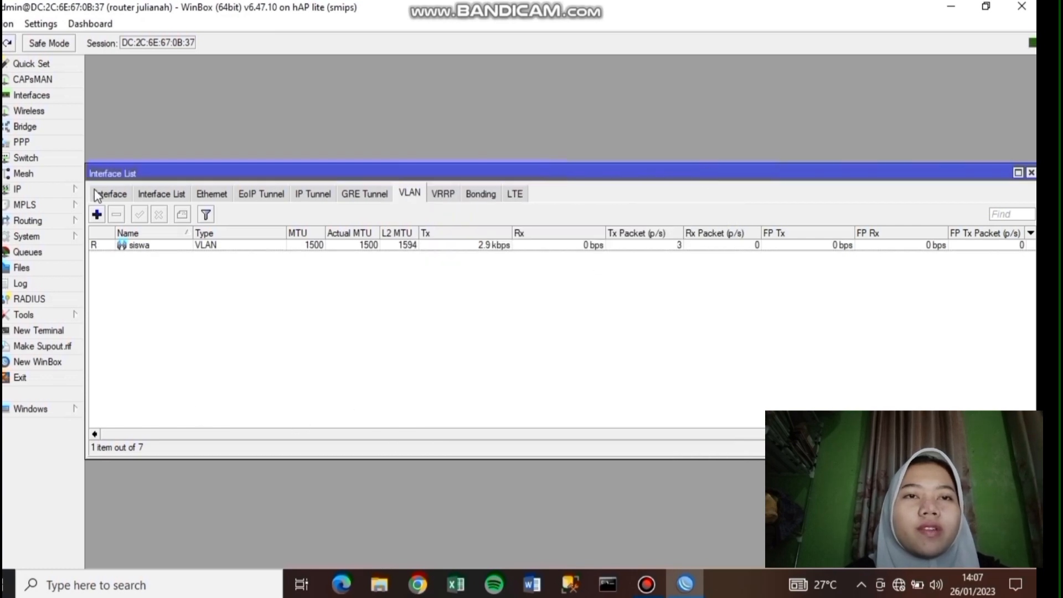
- Create VLAN interface guru with VLAN ID 20 on ether2
left_click(97, 214)
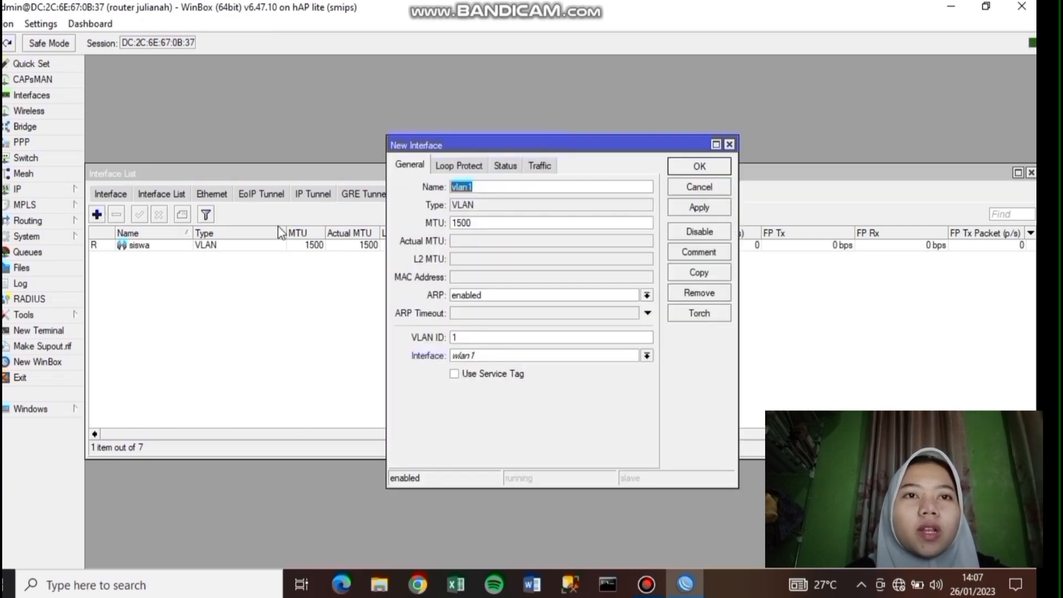
key("BackSpace")
type("guru")
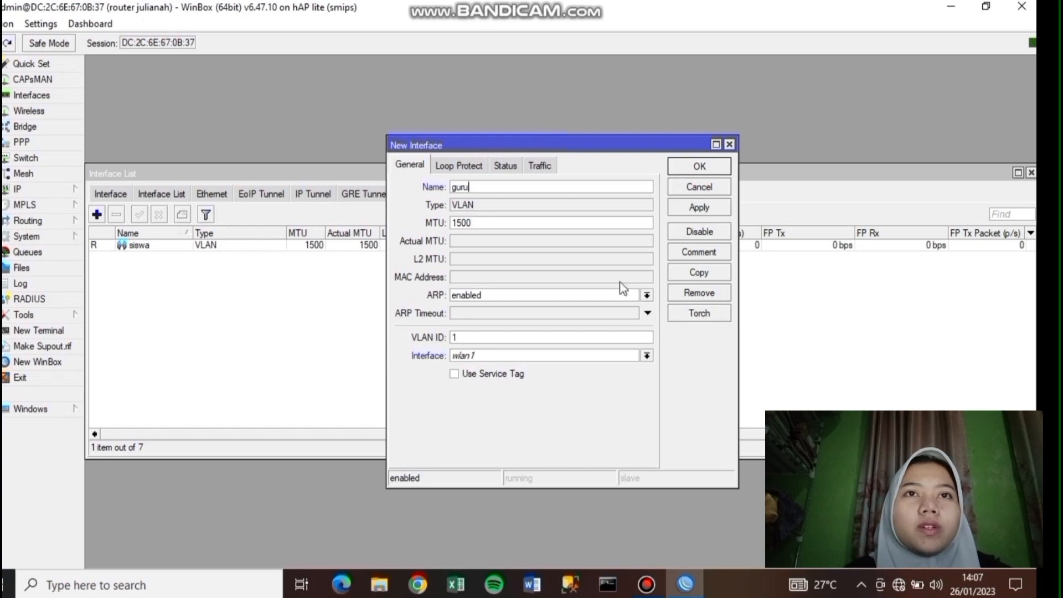
left_click(617, 339)
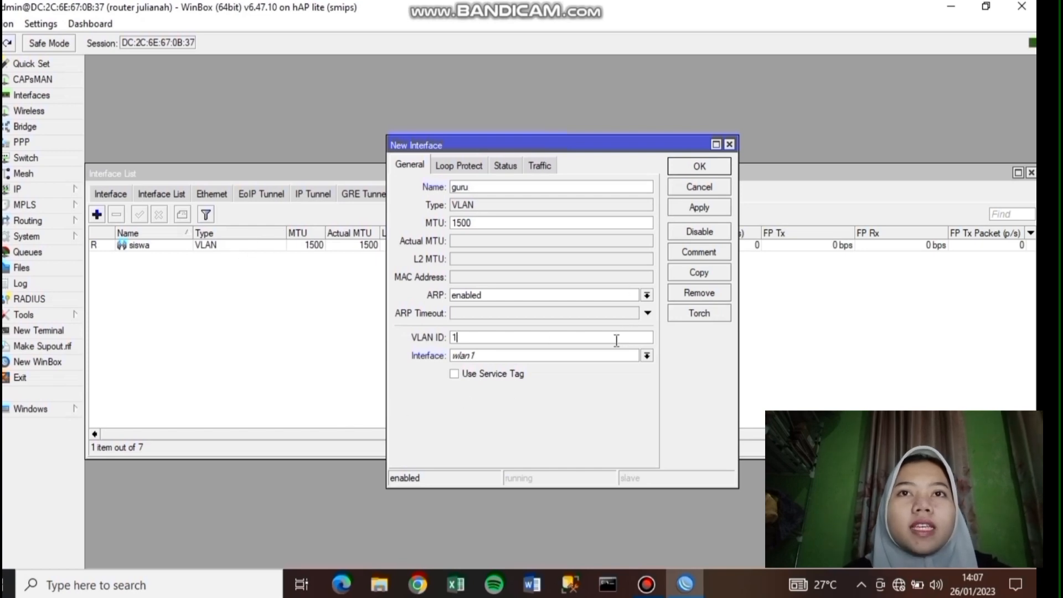
type("20")
left_click(617, 362)
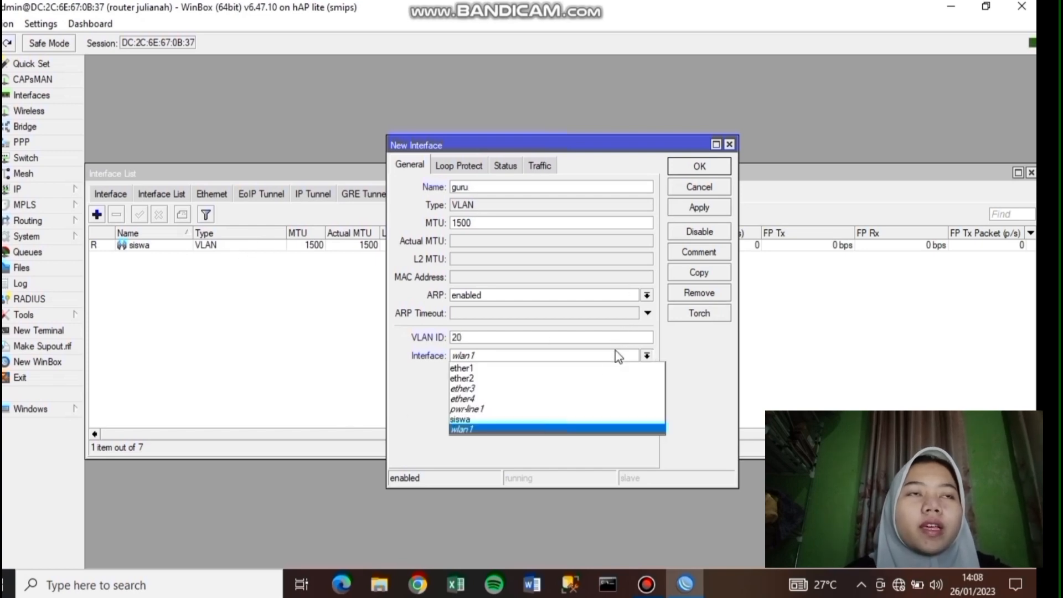
left_click(600, 382)
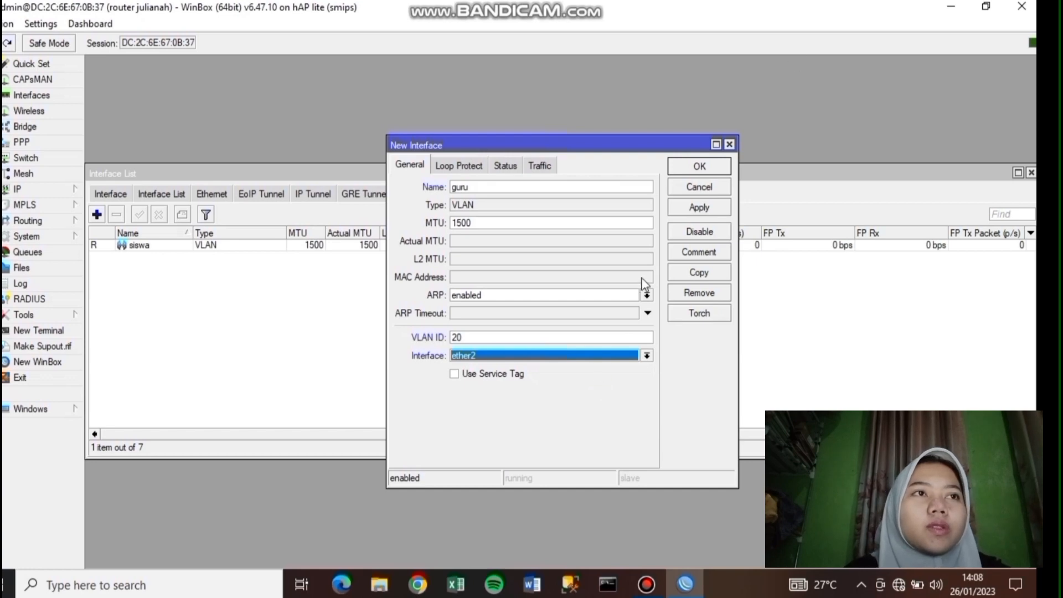
left_click(699, 208)
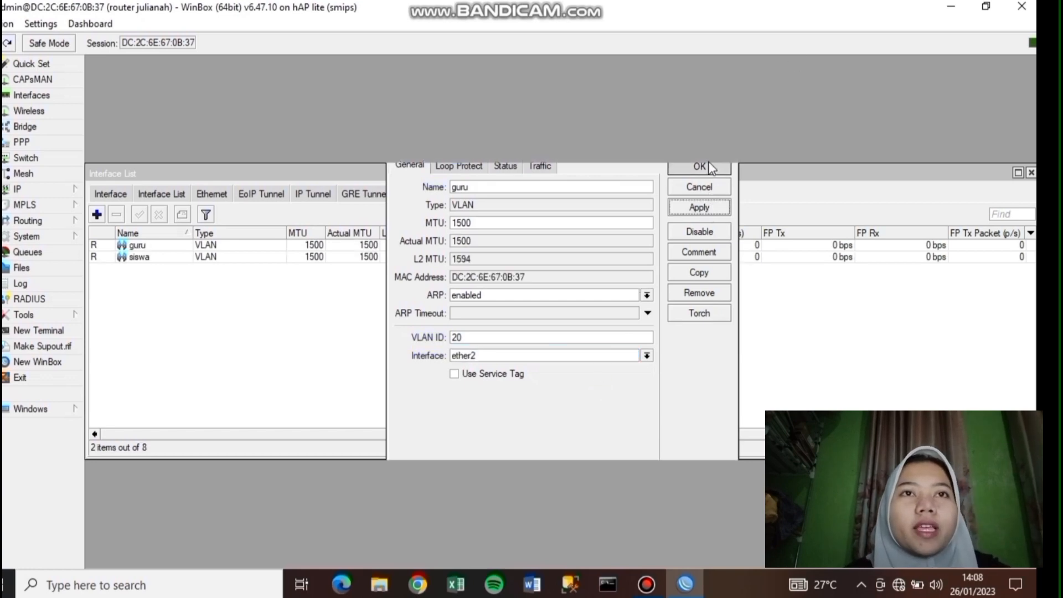
left_click(700, 166)
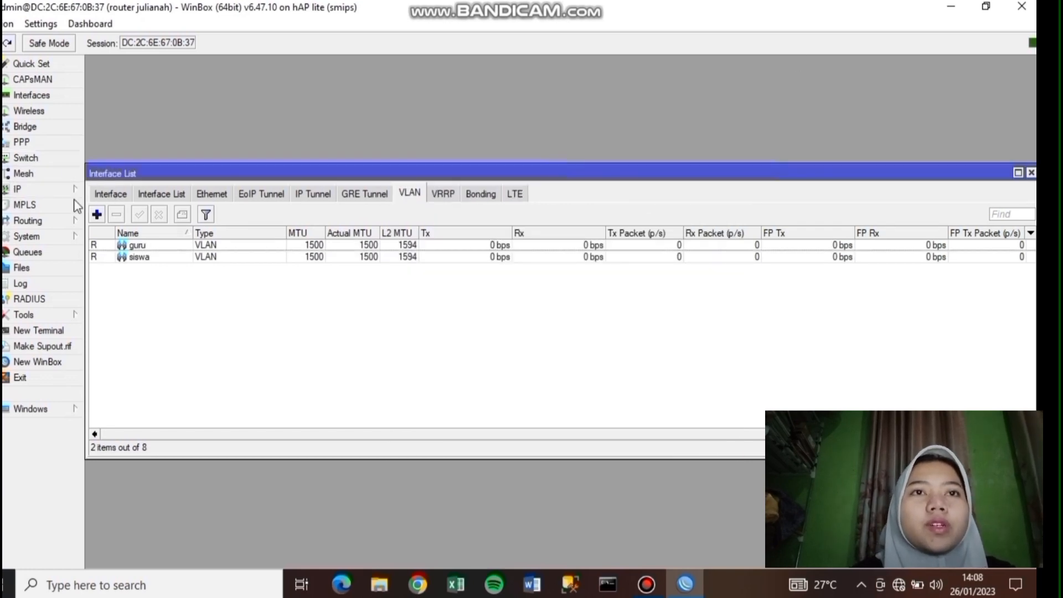
left_click(22, 189)
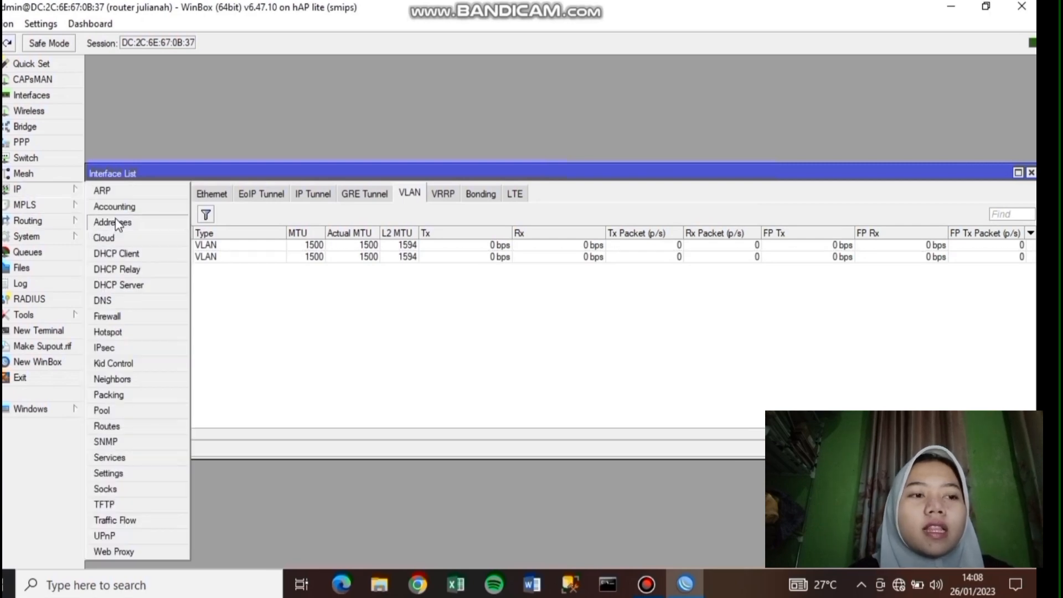
- Add address 192.168.40.1/24 on the siswa VLAN
left_click(113, 222)
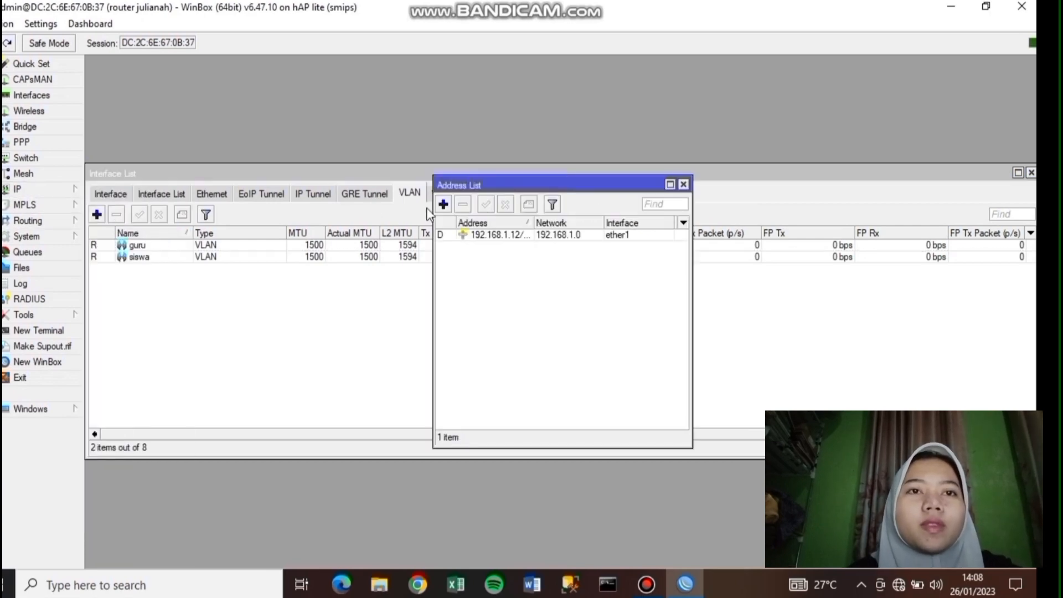
left_click(443, 204)
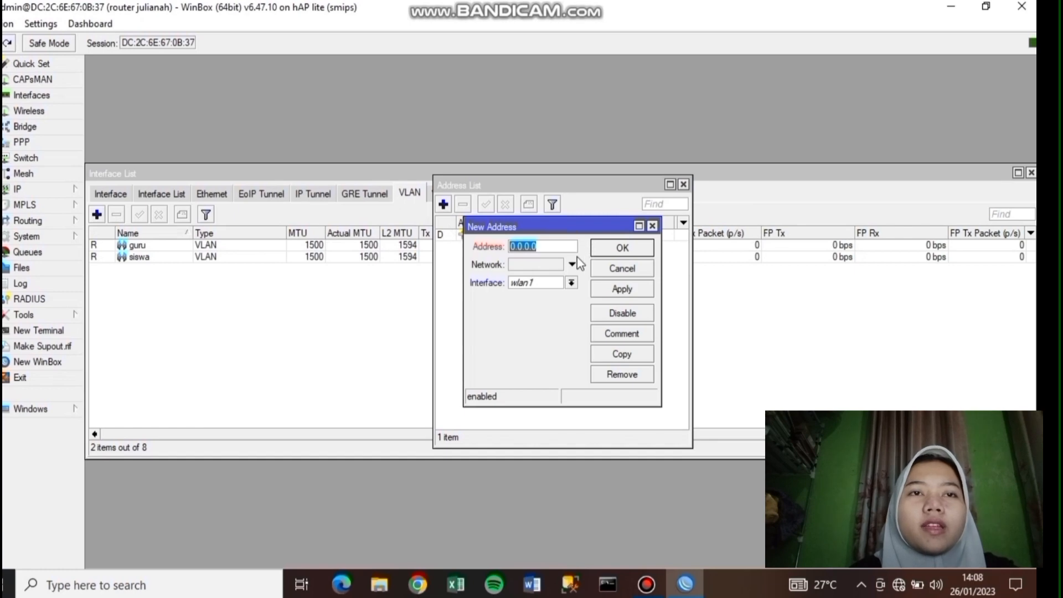
type("192.168.40")
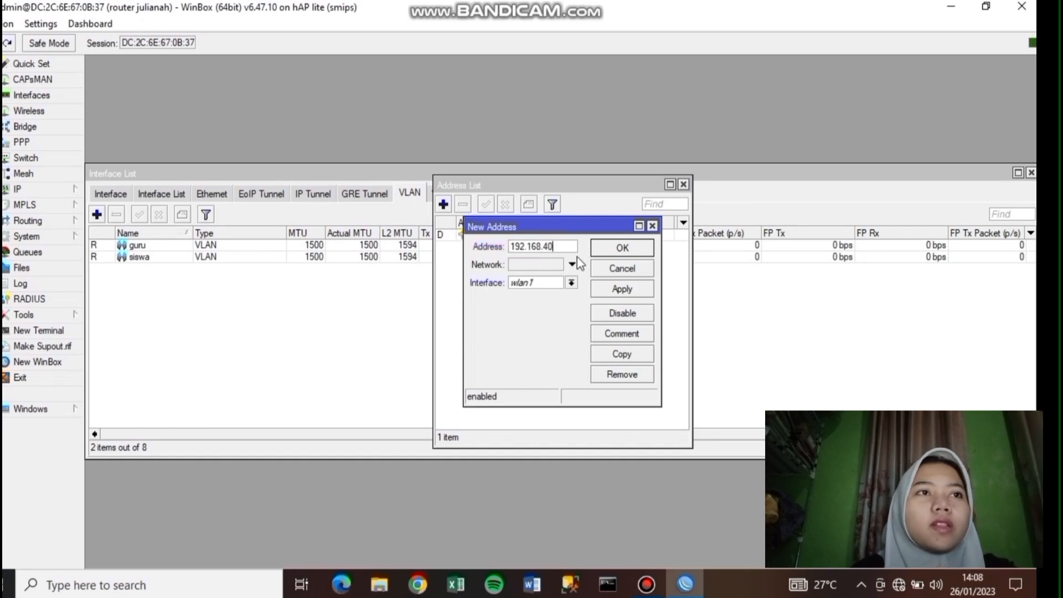
type(".1/24")
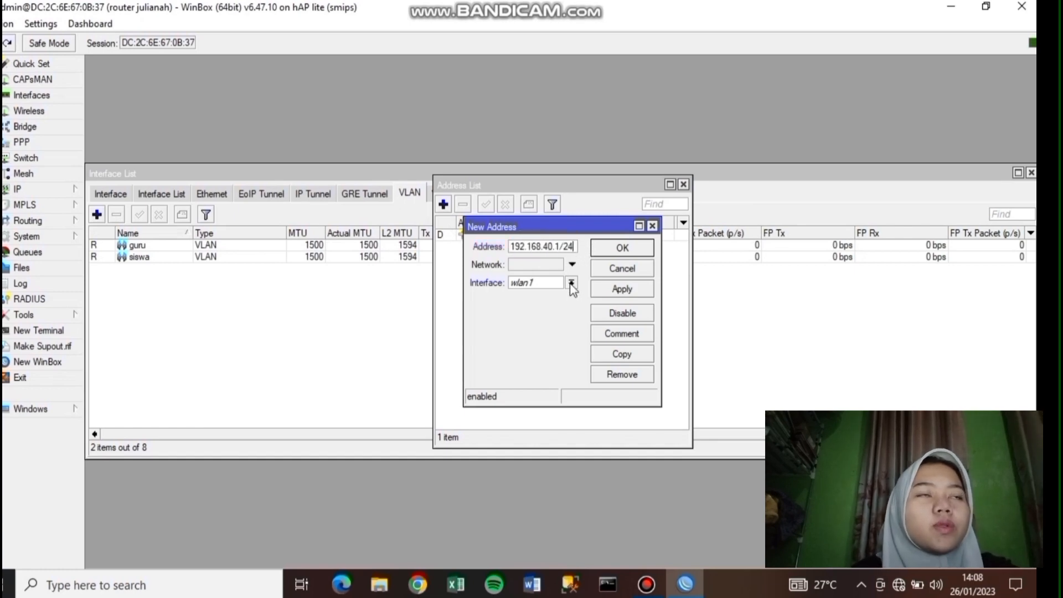
left_click(572, 284)
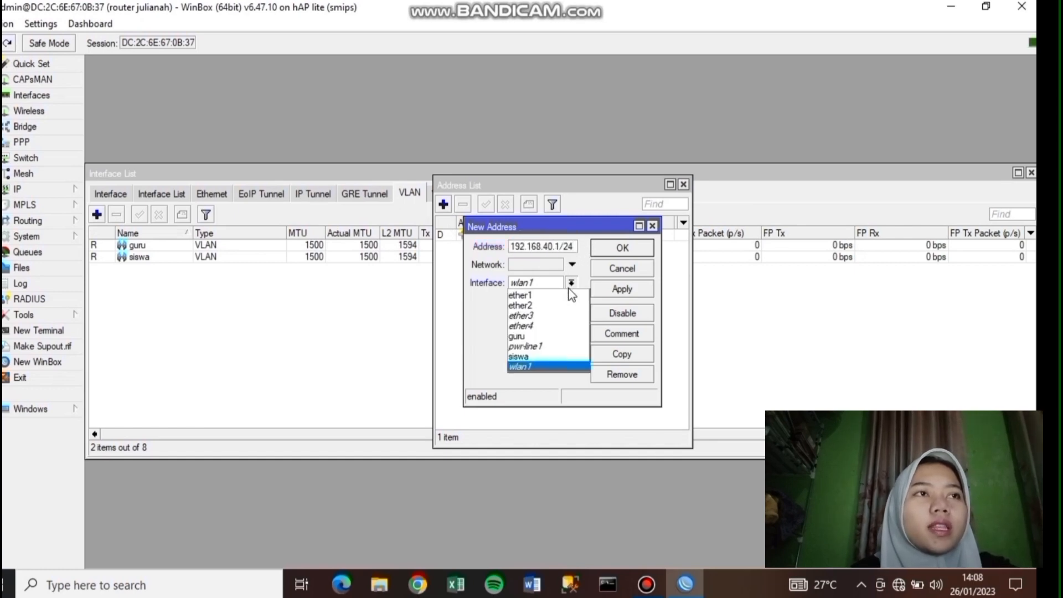
left_click(563, 357)
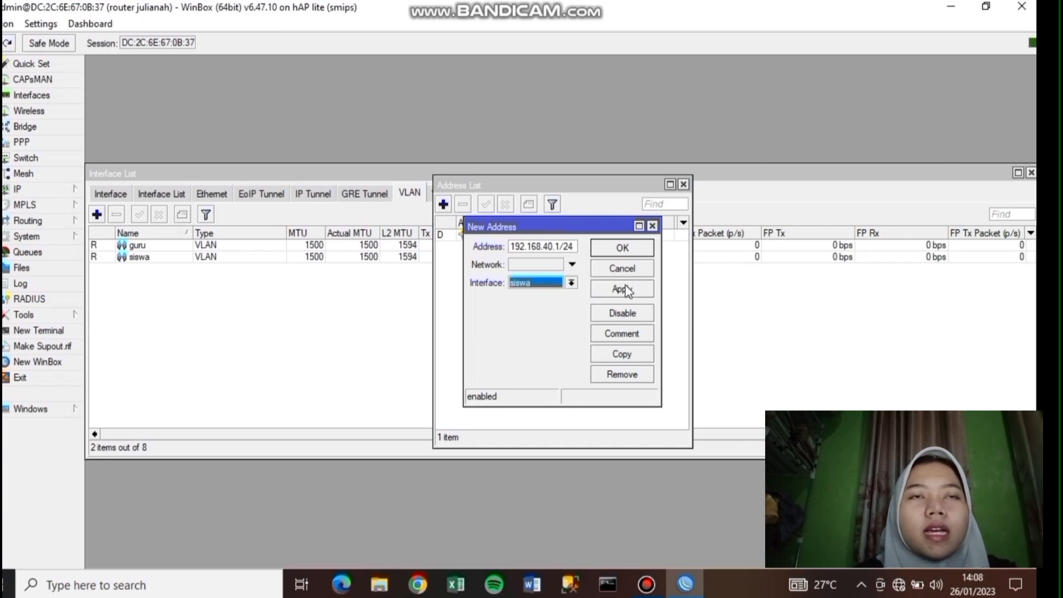
left_click(625, 290)
left_click(644, 249)
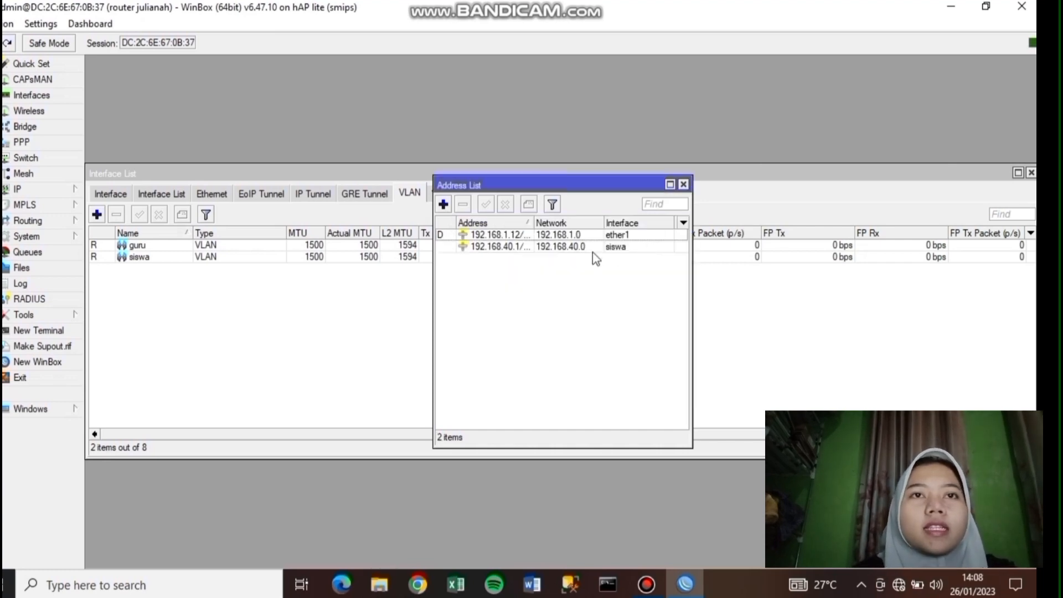
- Add address 192.168.60.1/24 on the guru VLAN
left_click(443, 205)
type("192.168.60.1/24")
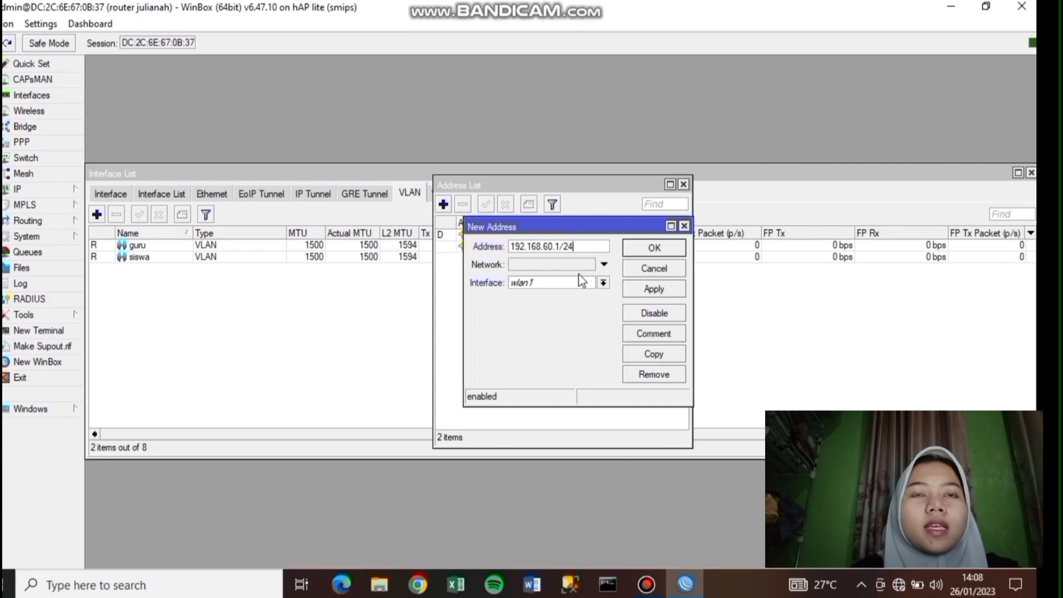
left_click(555, 283)
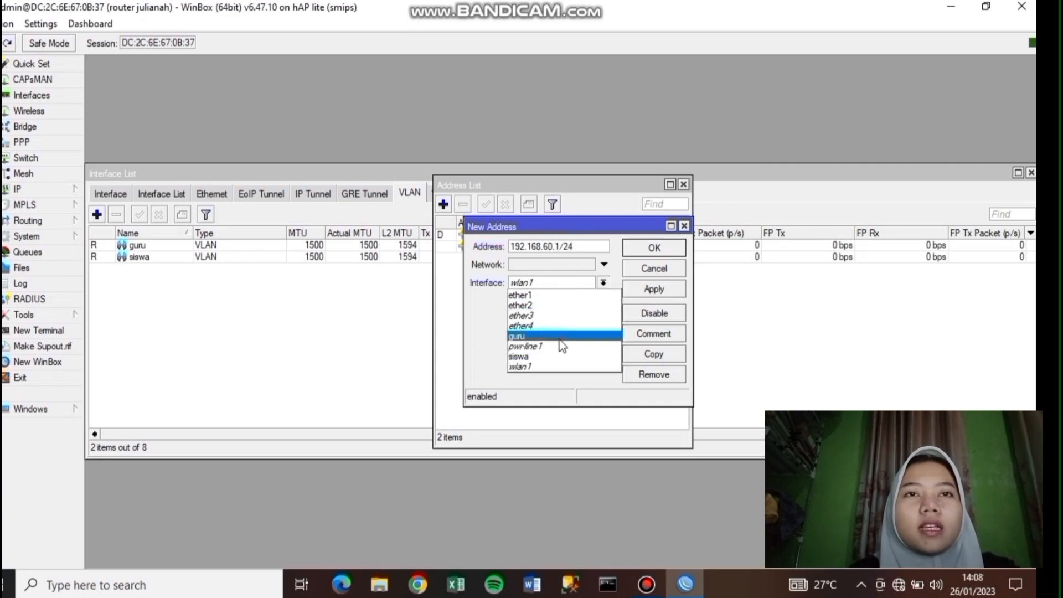
left_click(560, 337)
left_click(651, 287)
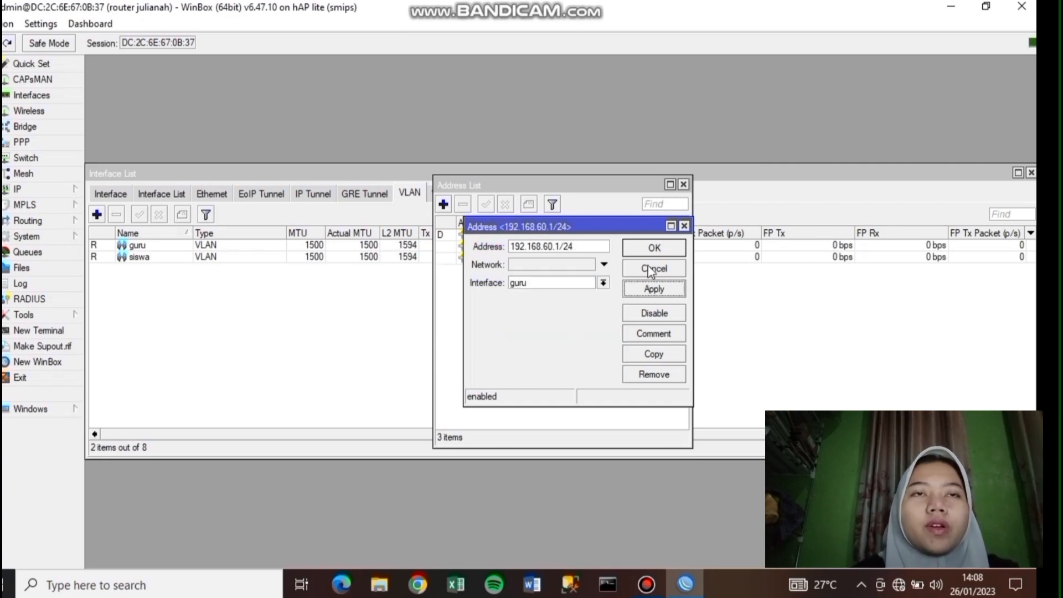
left_click(652, 247)
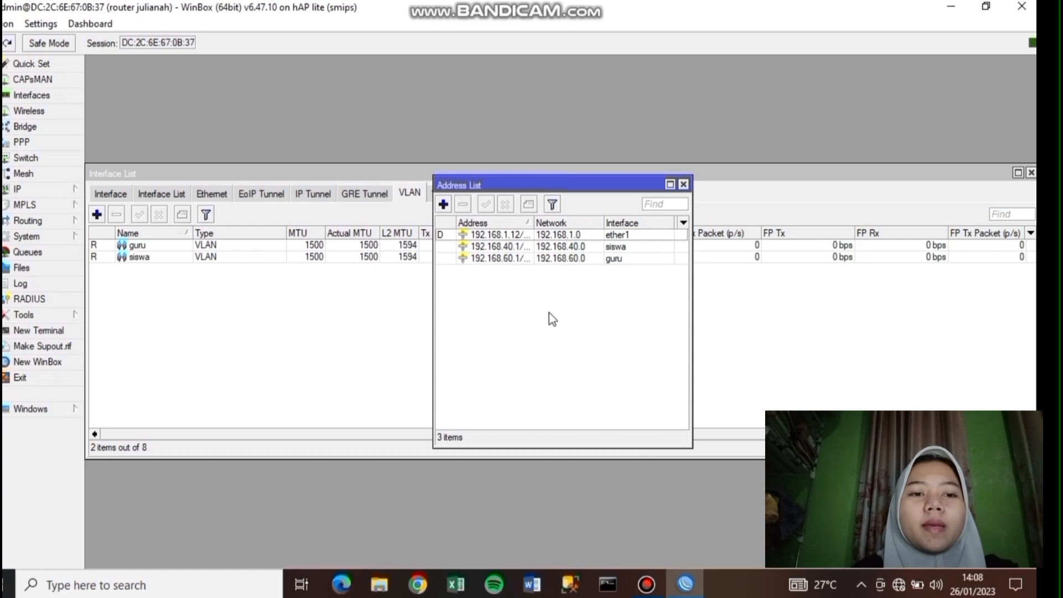
- Add address 192.168.20.1/24 on wlan1
left_click(444, 205)
type("192.168.20.1/24")
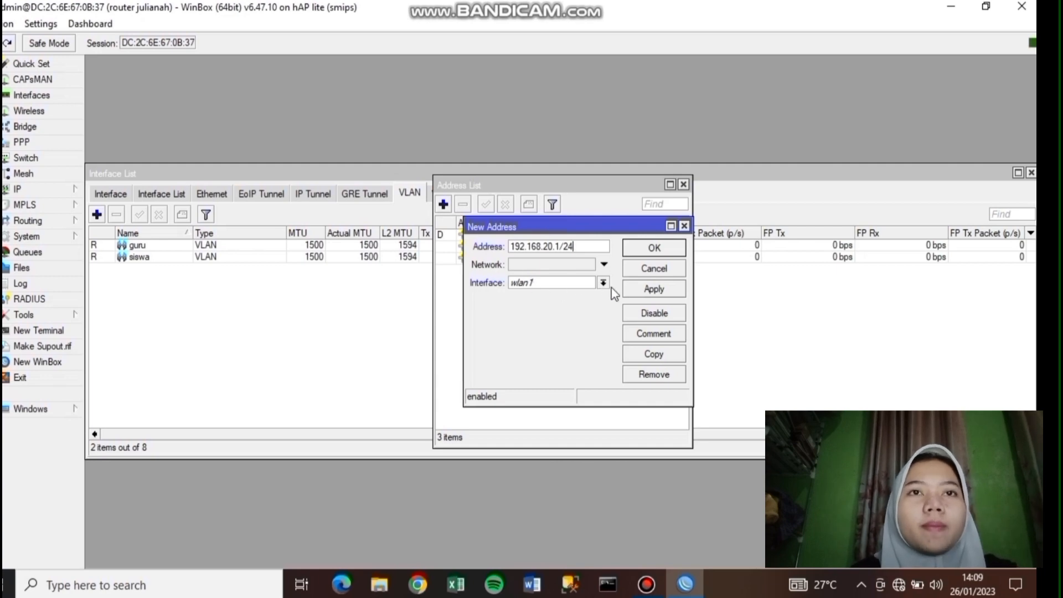
left_click(643, 287)
left_click(654, 249)
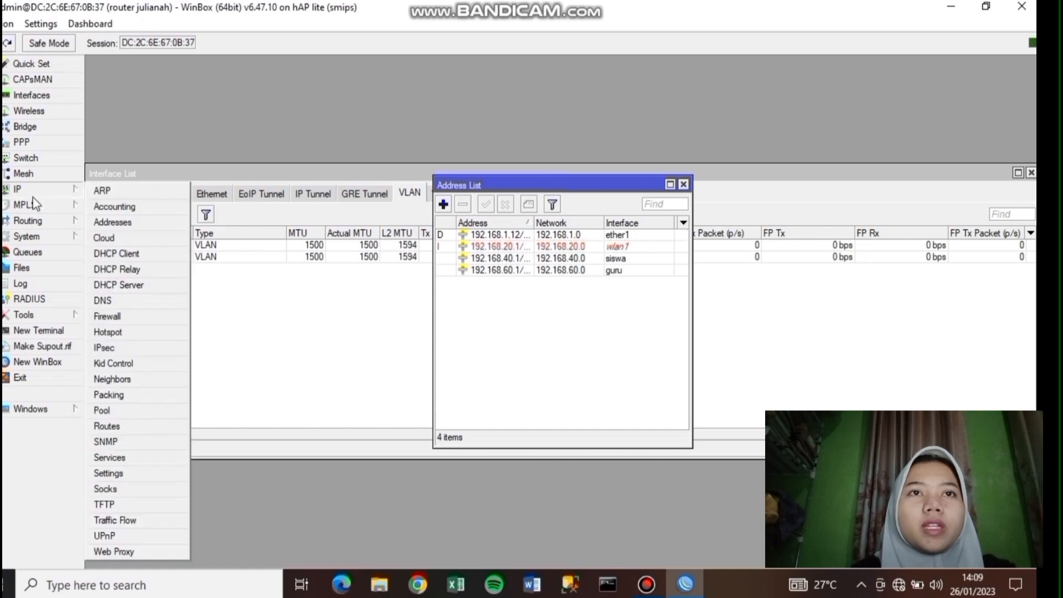
- Enable the wlan1 wireless interface
left_click(41, 116)
left_click(127, 263)
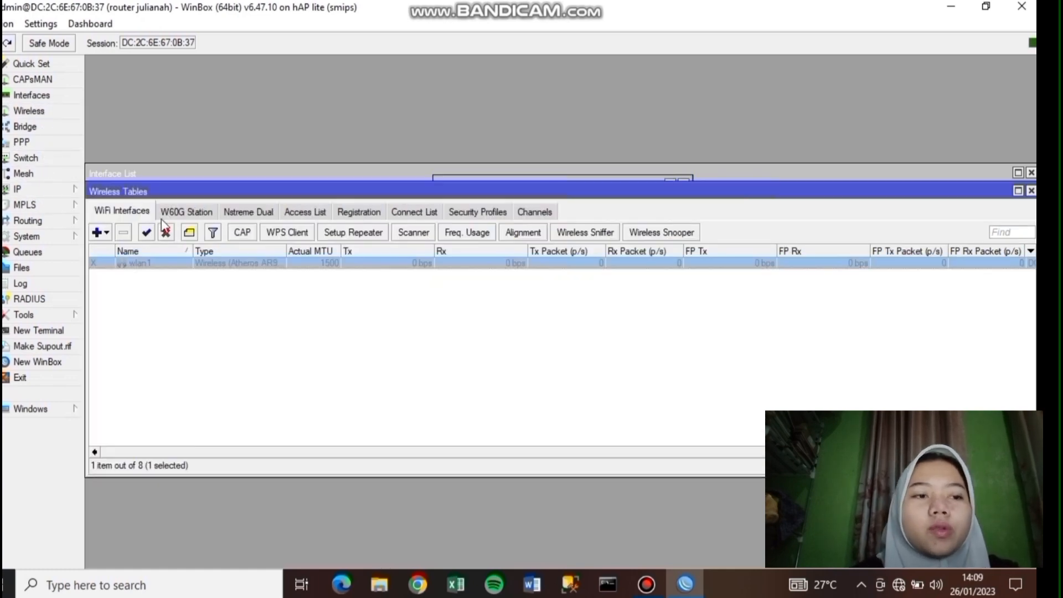
left_click(147, 233)
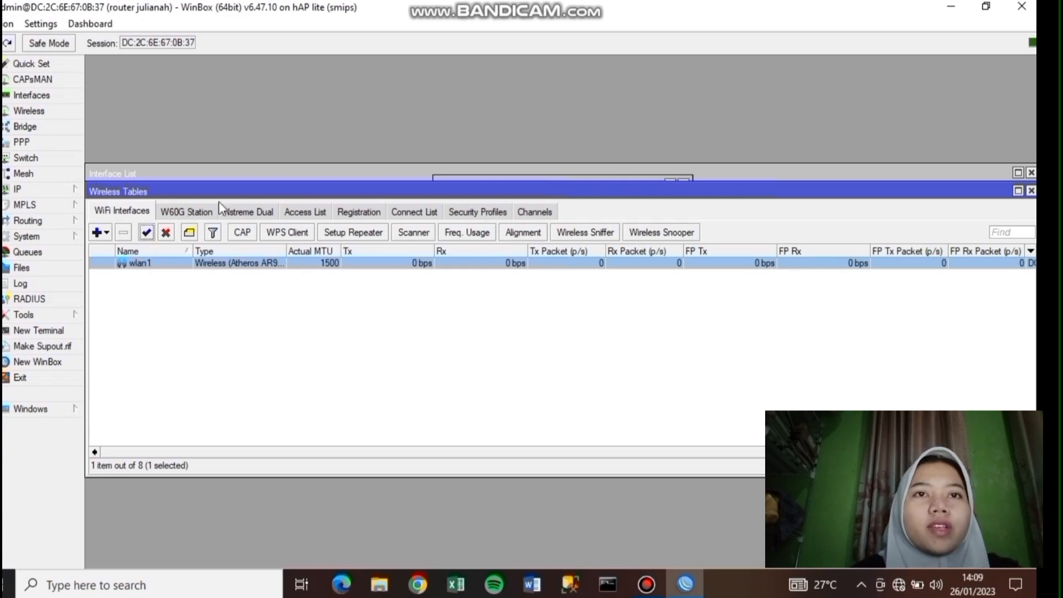
left_click(468, 215)
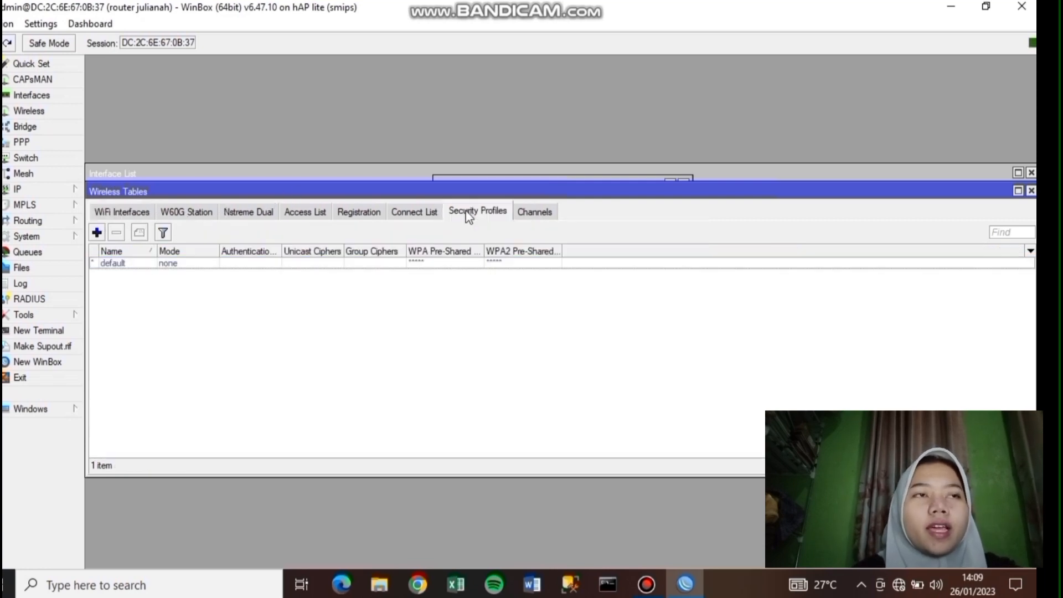
left_click(103, 235)
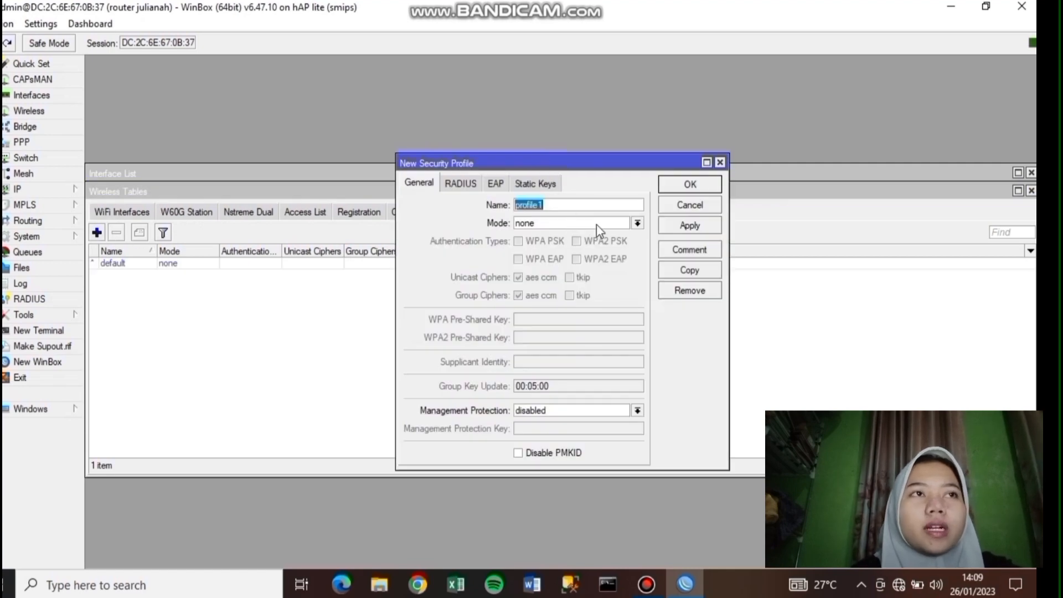
left_click(632, 224)
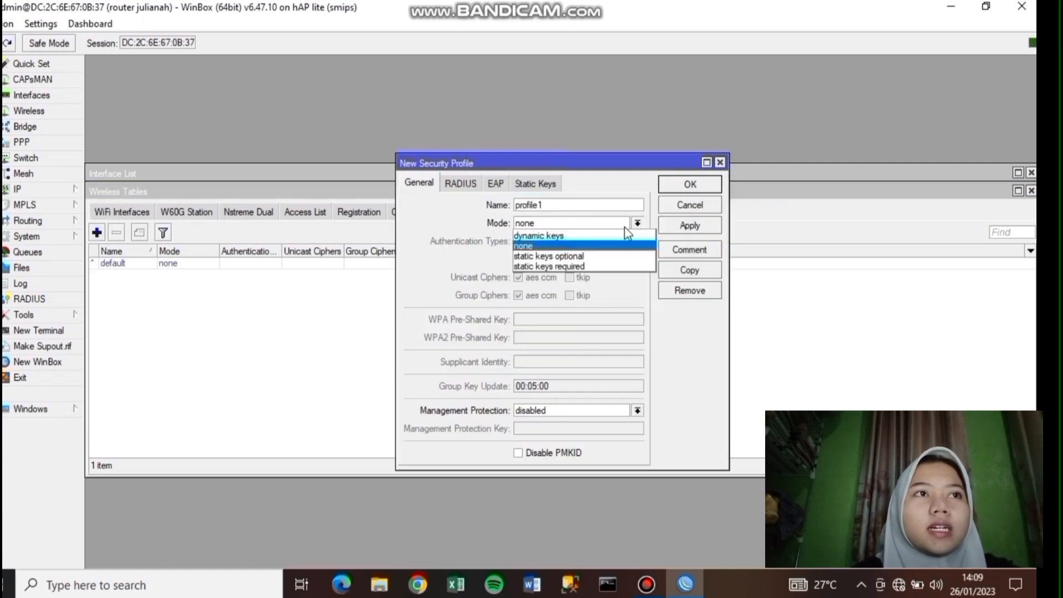
left_click(576, 236)
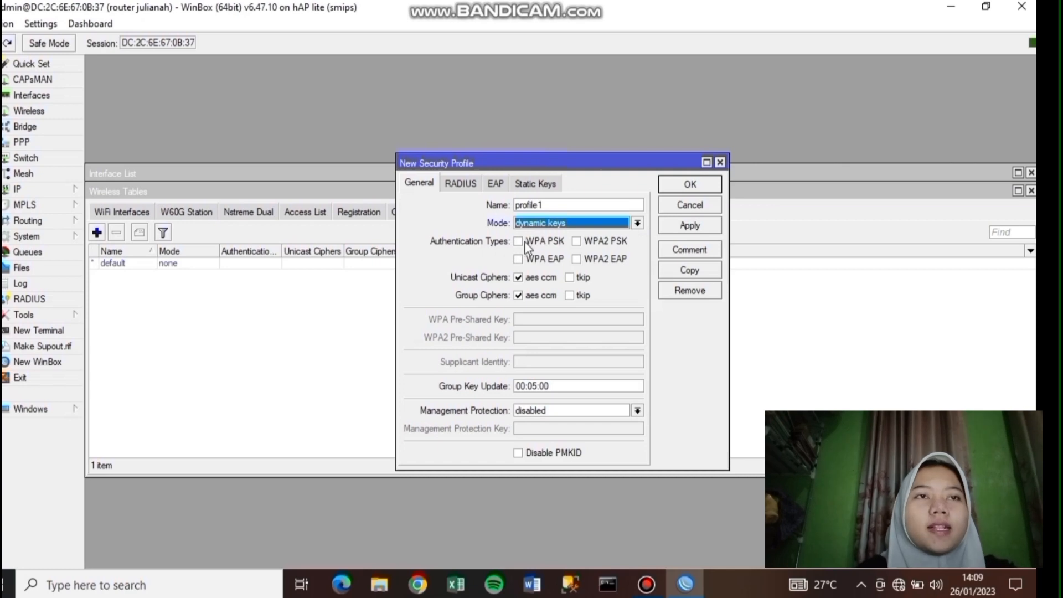
left_click(526, 244)
left_click(529, 259)
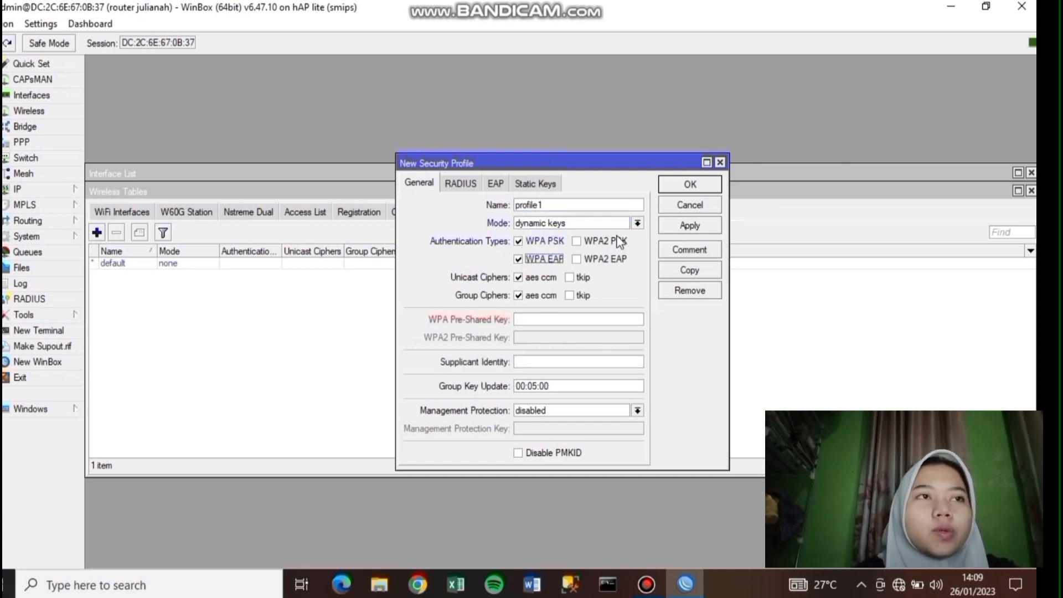
left_click(576, 242)
left_click(576, 259)
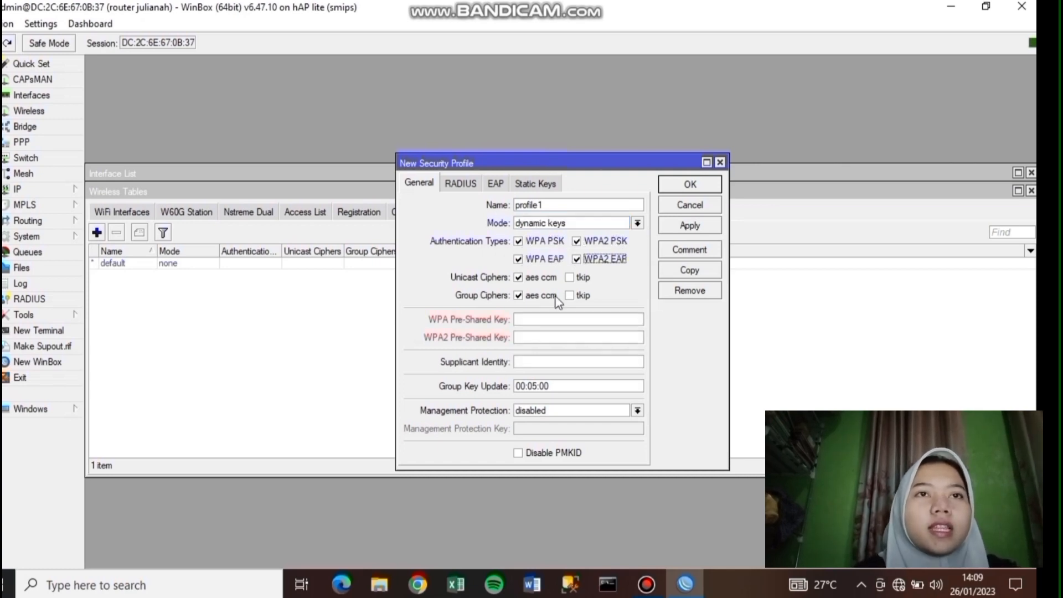
left_click(533, 336)
type("12345678")
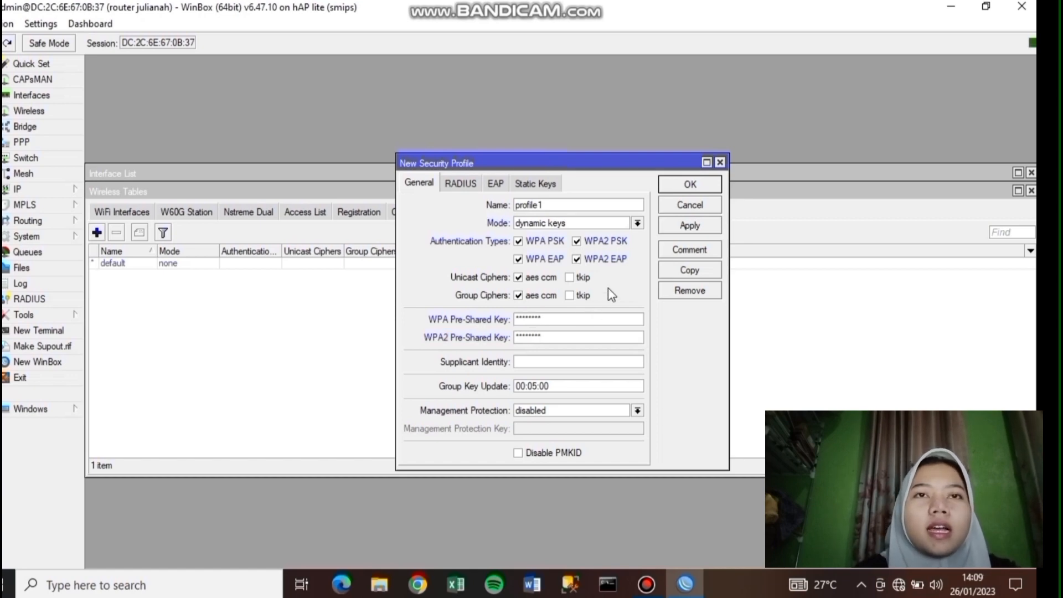
left_click(700, 228)
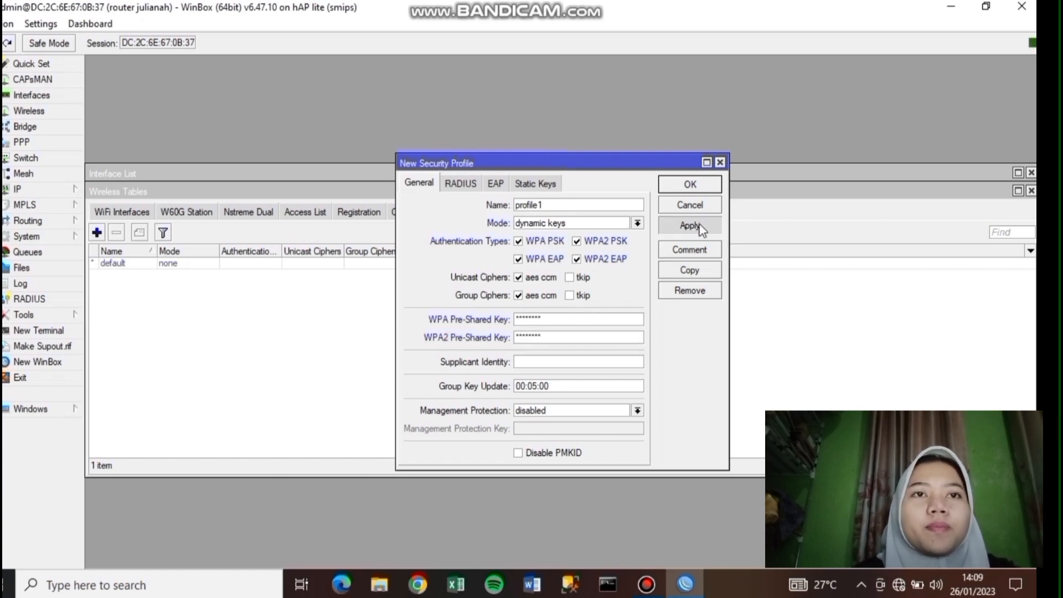
- Set wlan1 to ap bridge mode on the 2GHz-B/G/N band
left_click(690, 184)
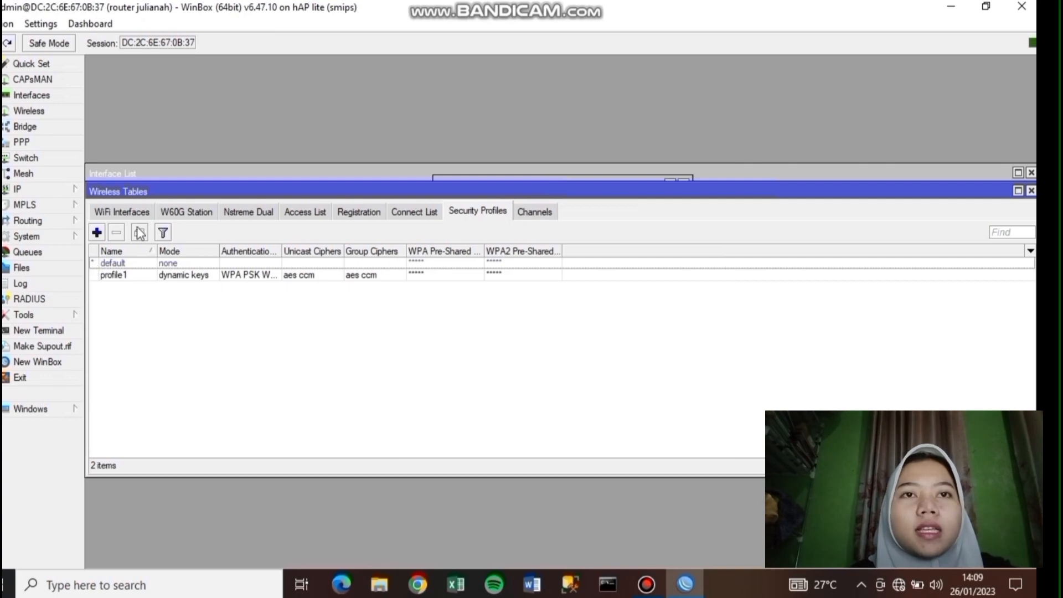
left_click(122, 212)
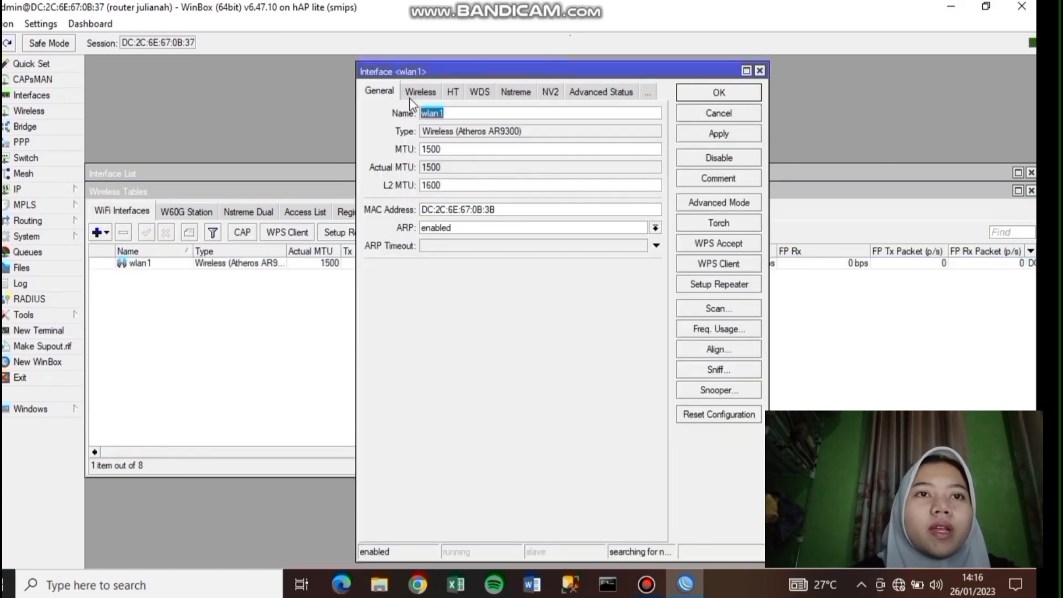
left_click(426, 94)
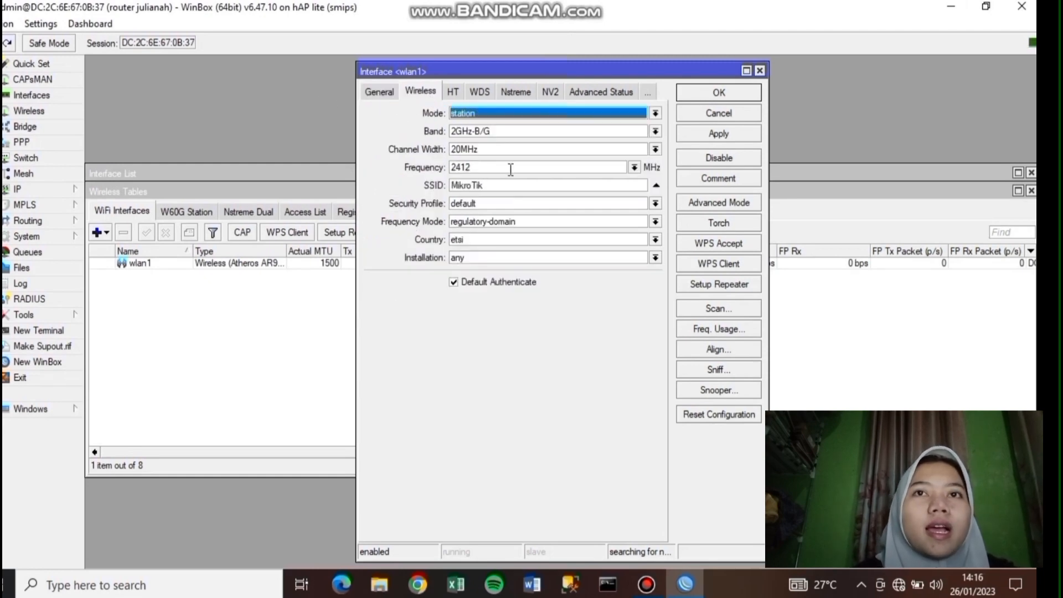
left_click(655, 113)
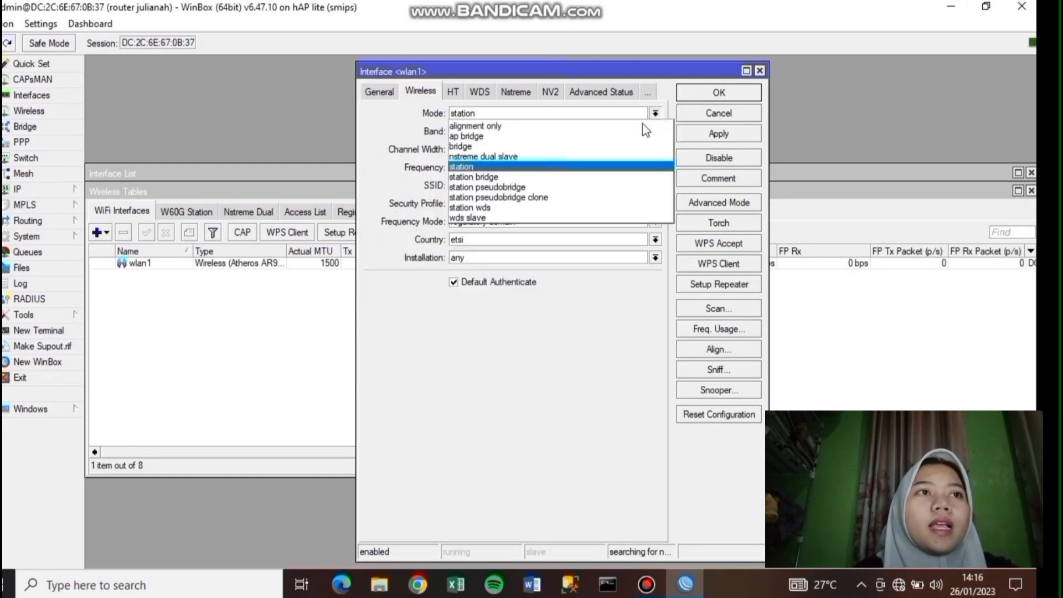
left_click(640, 136)
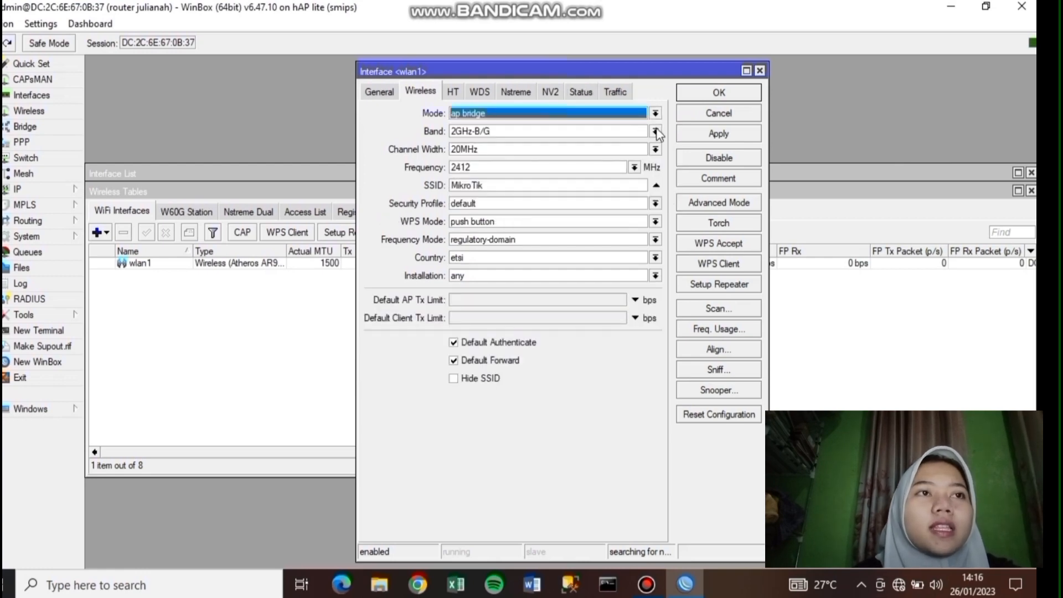
left_click(656, 131)
left_click(637, 183)
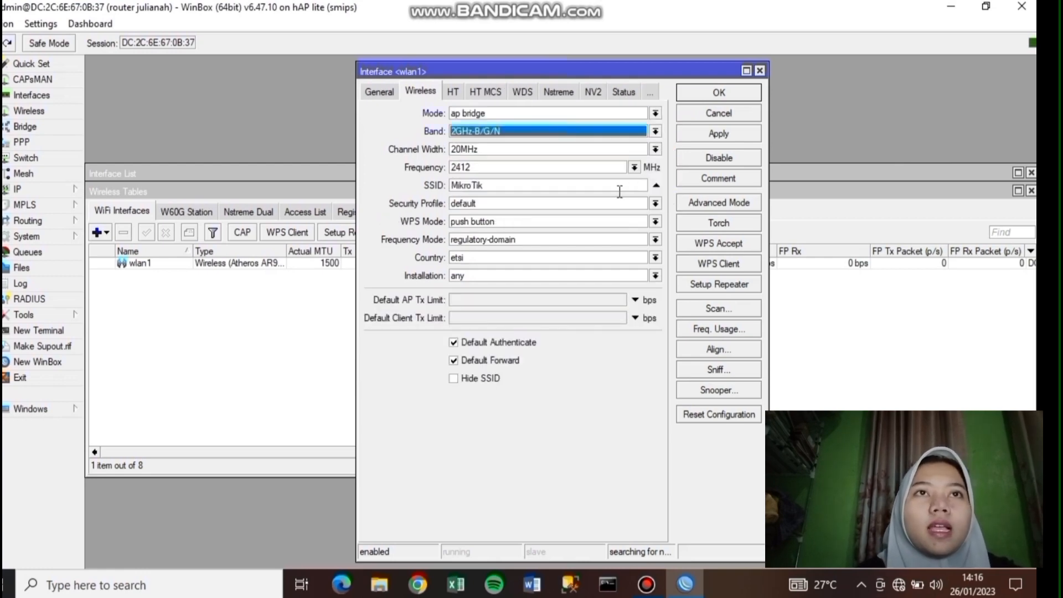
- Set wlan1's SSID to UKK_17, secure it with profile1 and apply
left_click(620, 189)
key("BackSpace")
key("BackSpace")
key("BackSpace")
key("BackSpace")
key("BackSpace")
key("BackSpace")
key("BackSpace")
key("BackSpace")
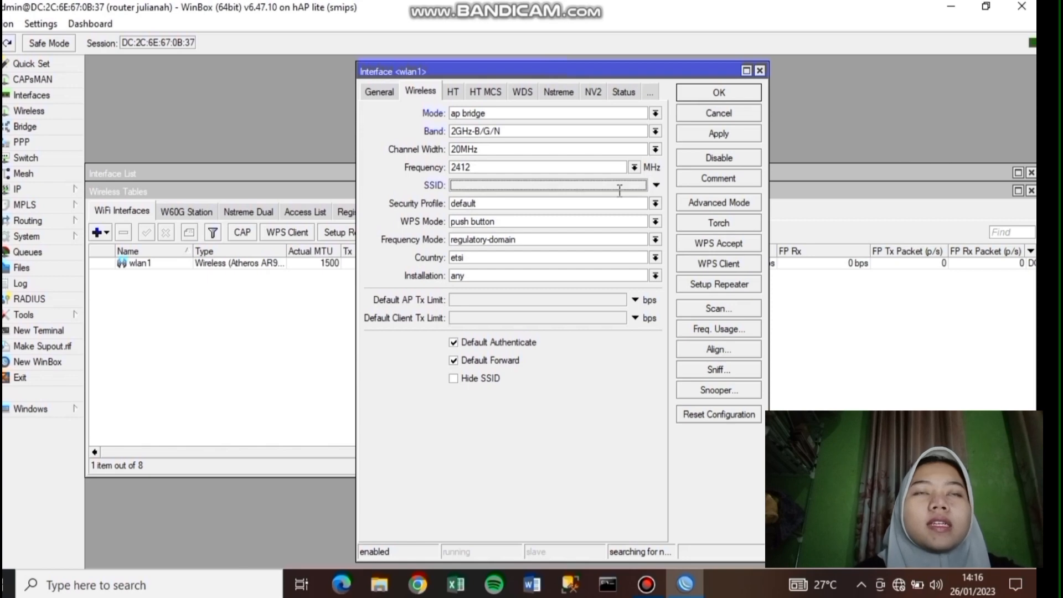
type("u")
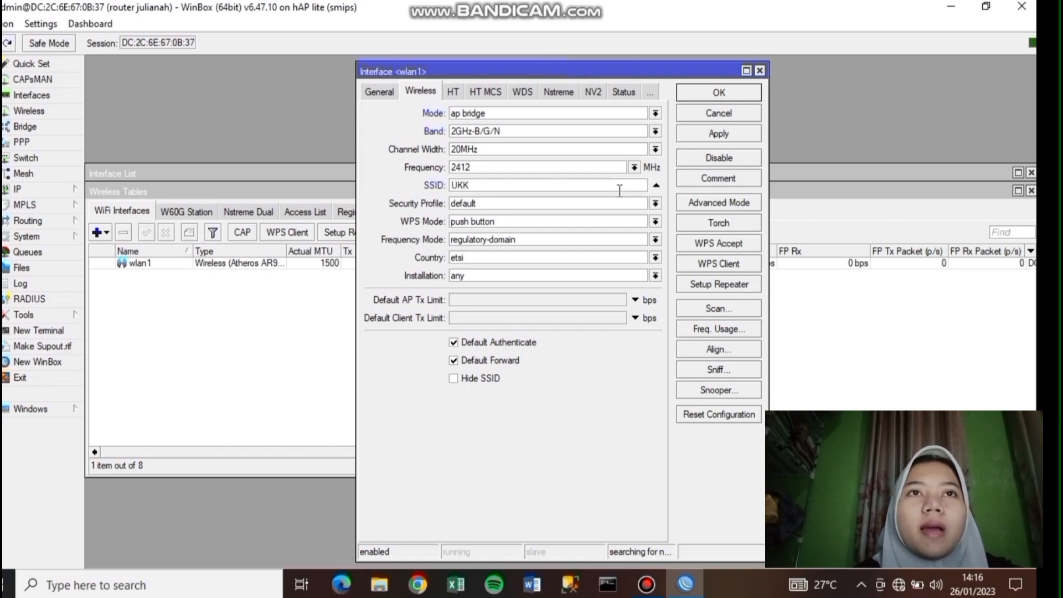
type("KK_")
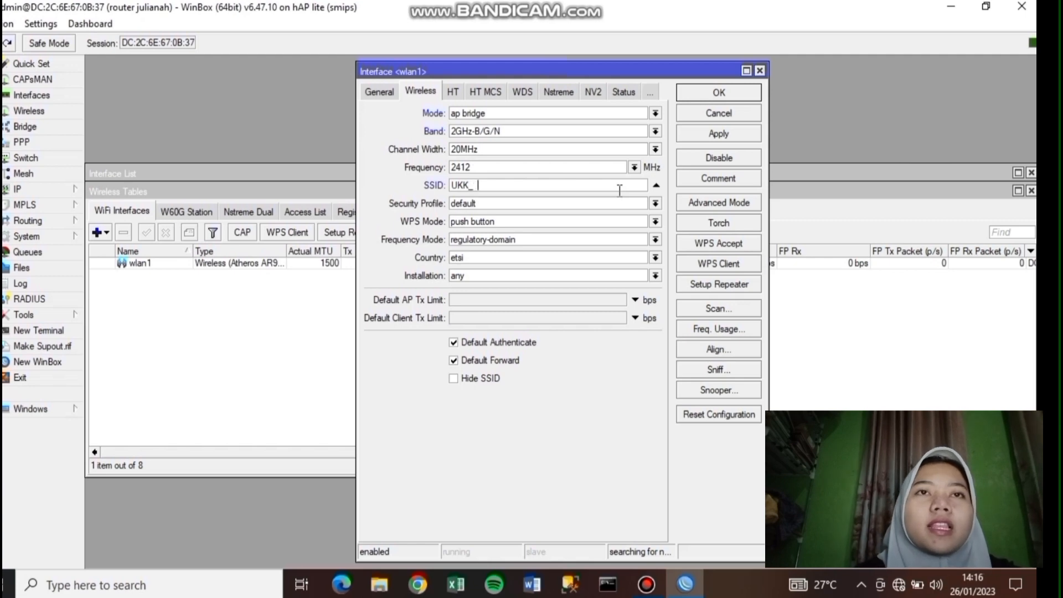
type("17")
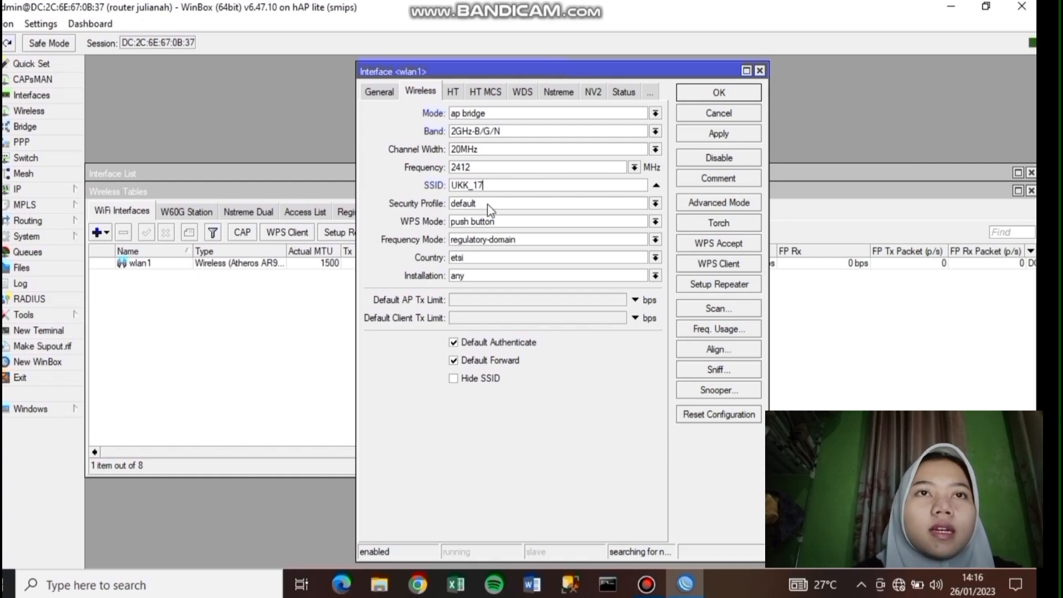
left_click(654, 205)
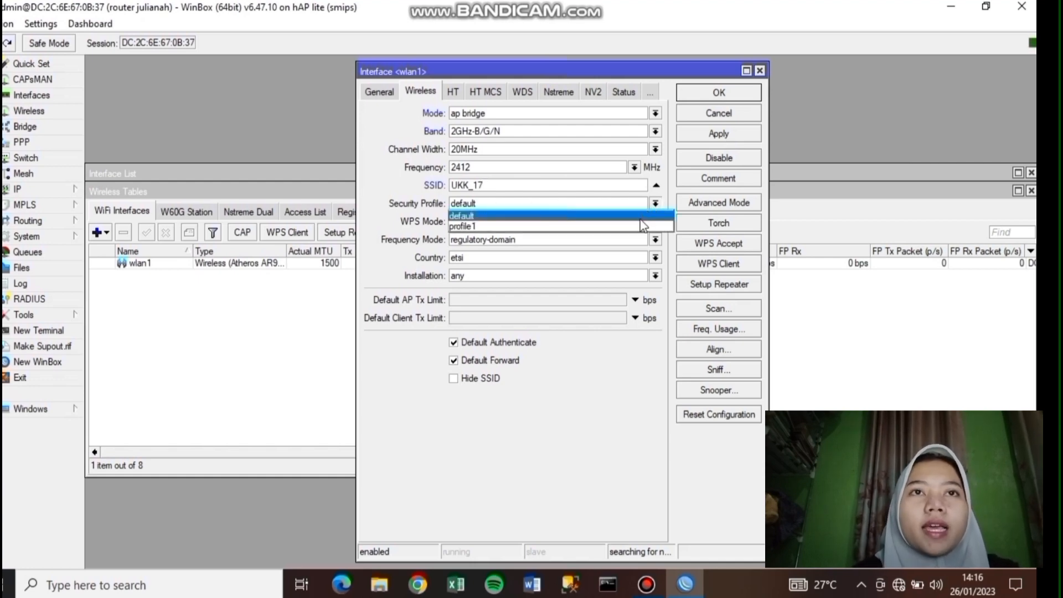
left_click(643, 227)
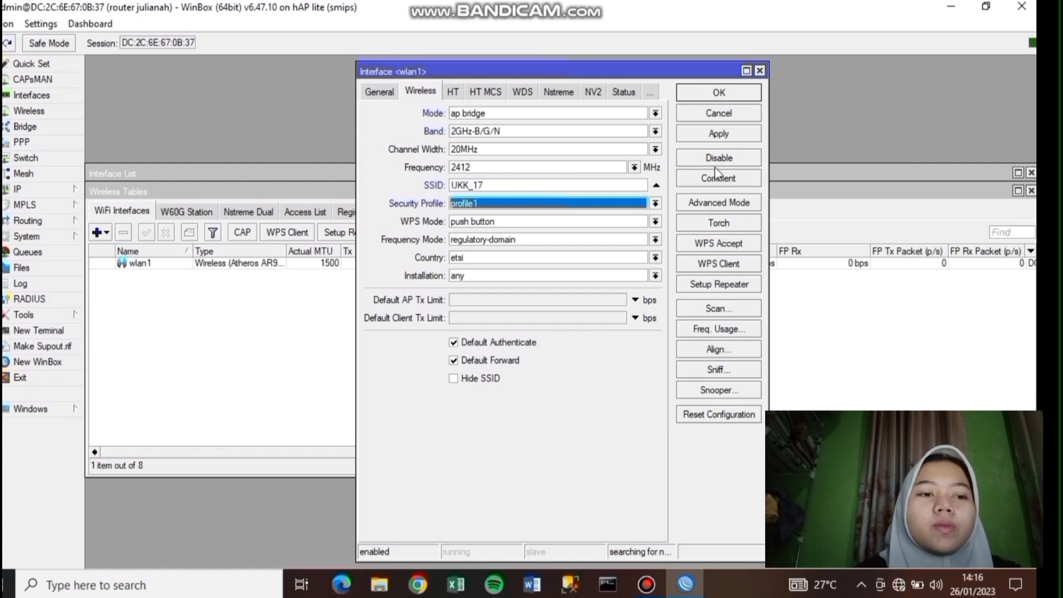
left_click(718, 133)
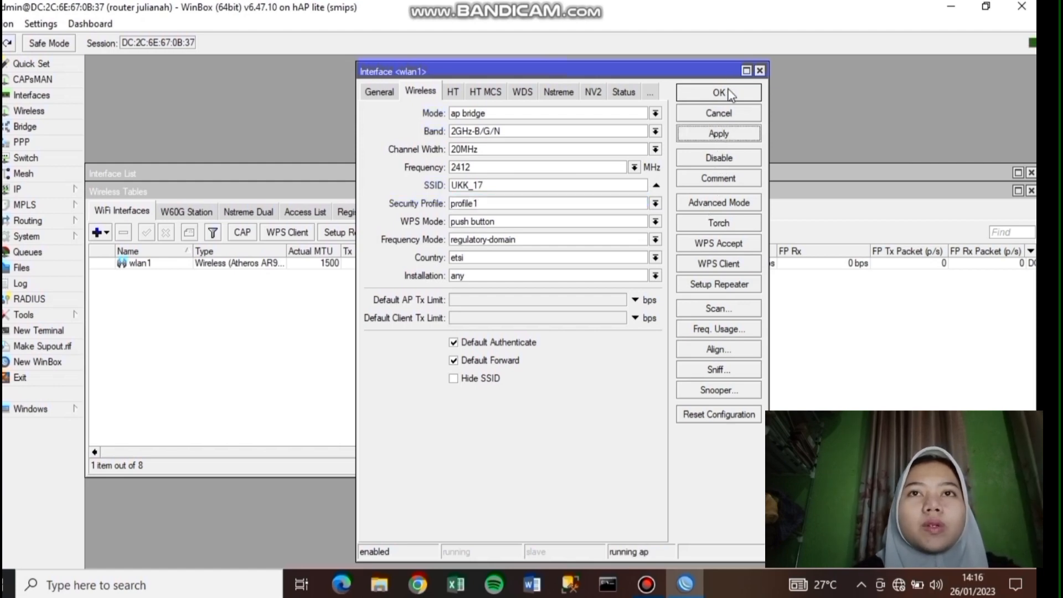
left_click(719, 93)
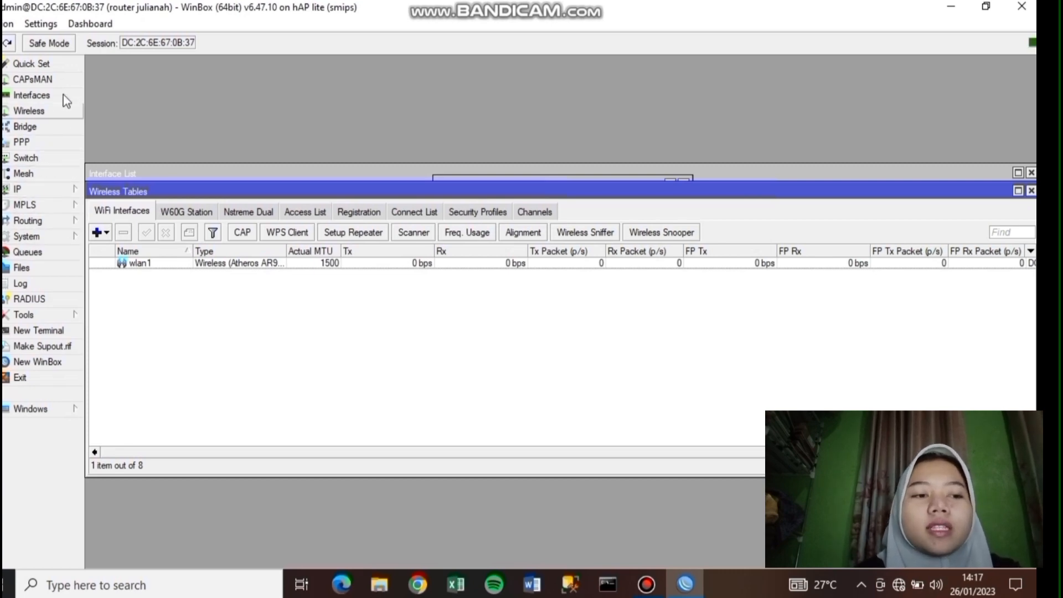
- Run DHCP Setup for siswa, accepting the suggested address space and gateway
left_click(44, 190)
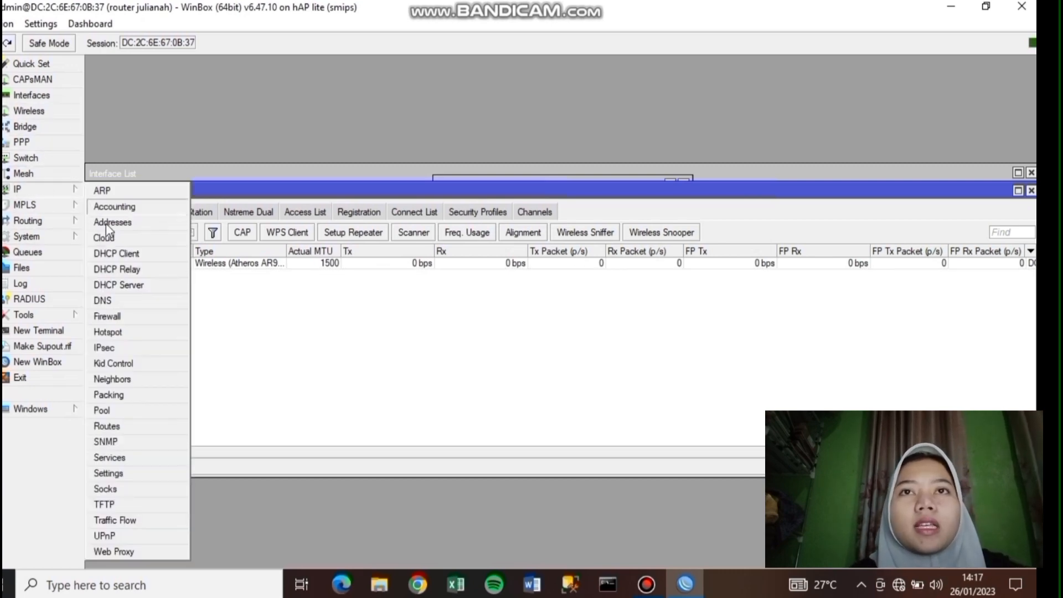
left_click(127, 284)
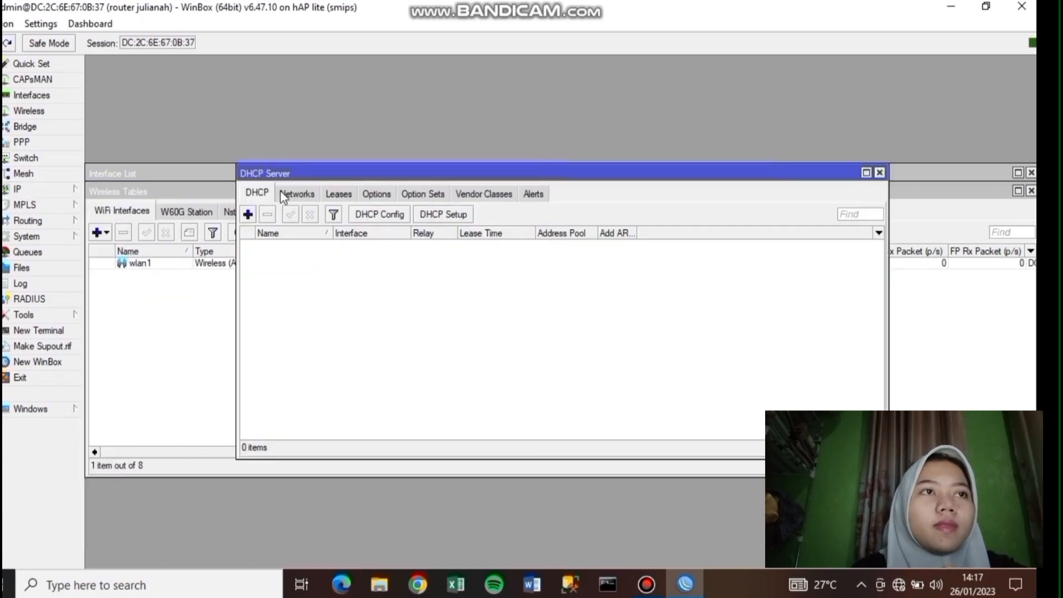
left_click(436, 215)
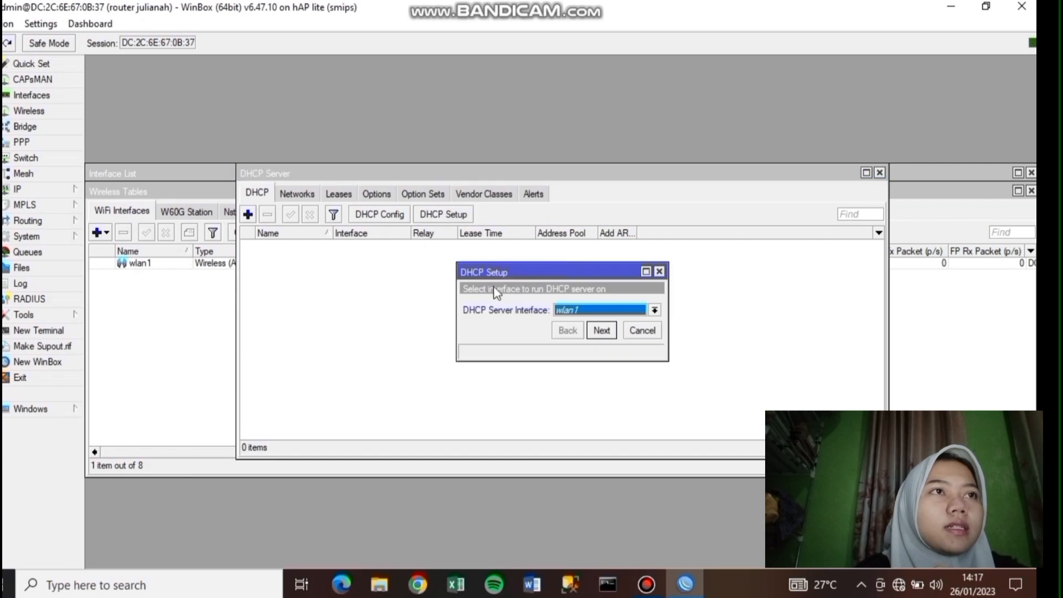
left_click(653, 311)
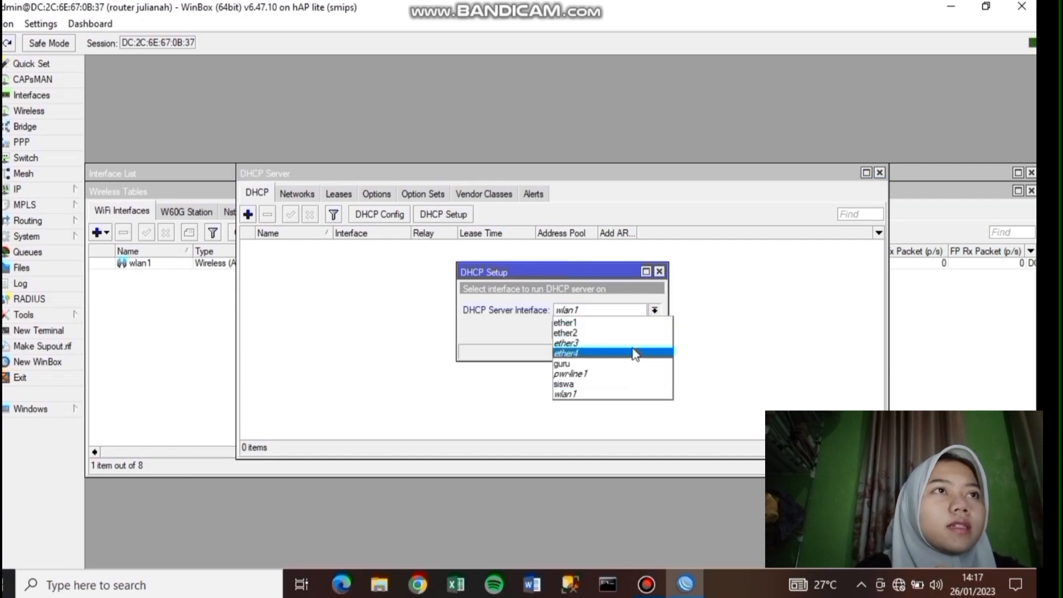
left_click(629, 383)
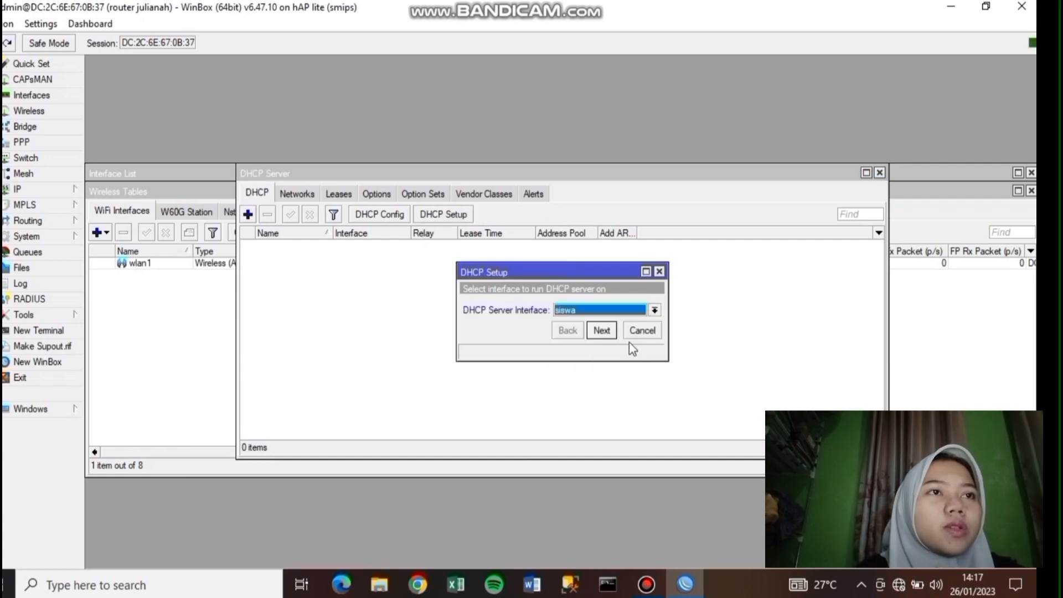
left_click(601, 331)
left_click(601, 330)
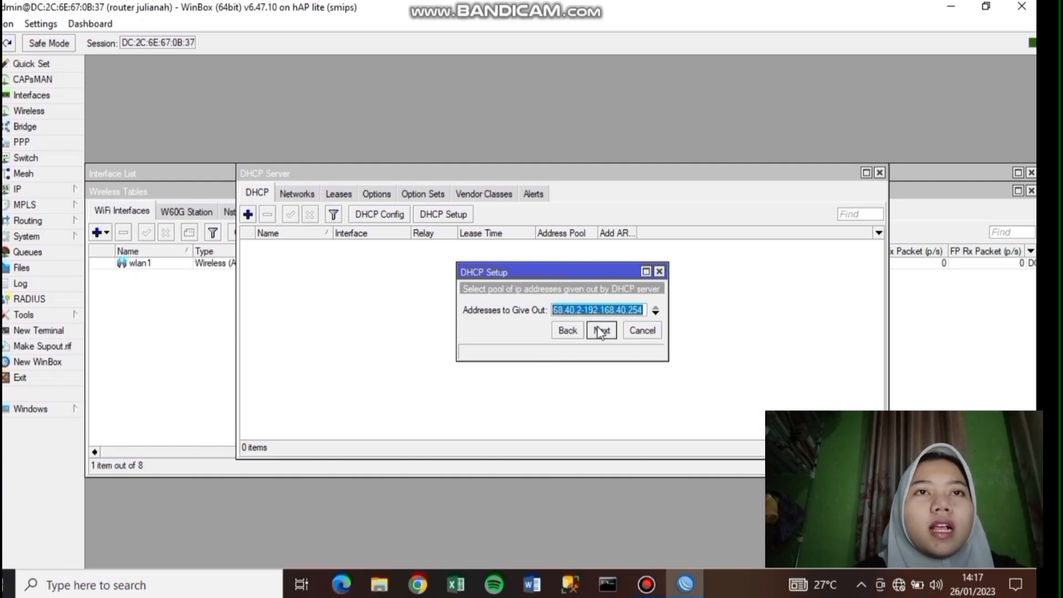
- Set the pool to 192.168.40.10–192.168.40.50 and finish with default DNS and 10-minute leases
left_click(578, 310)
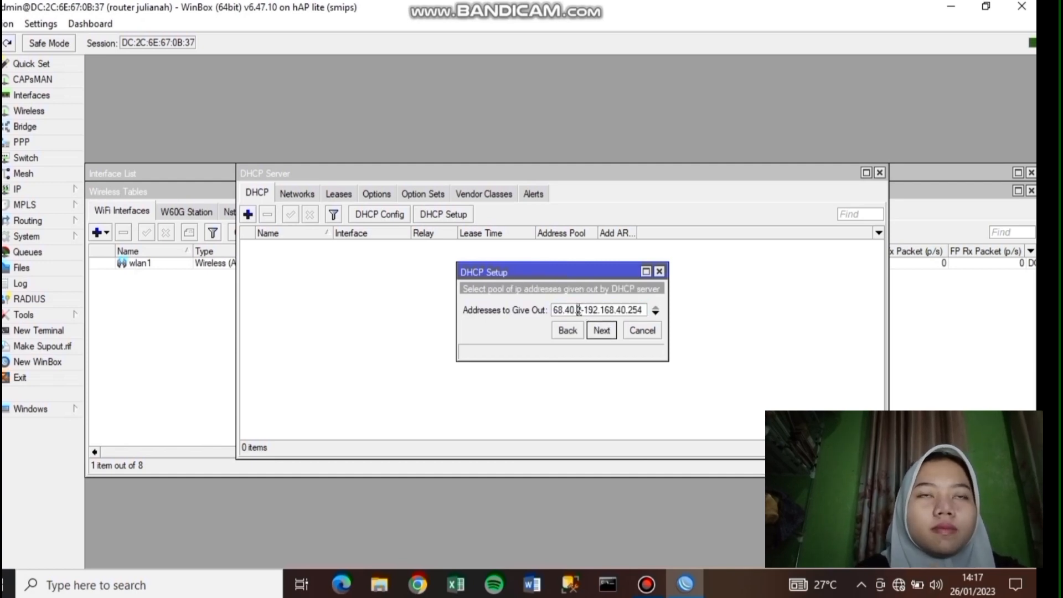
key("BackSpace")
type("10")
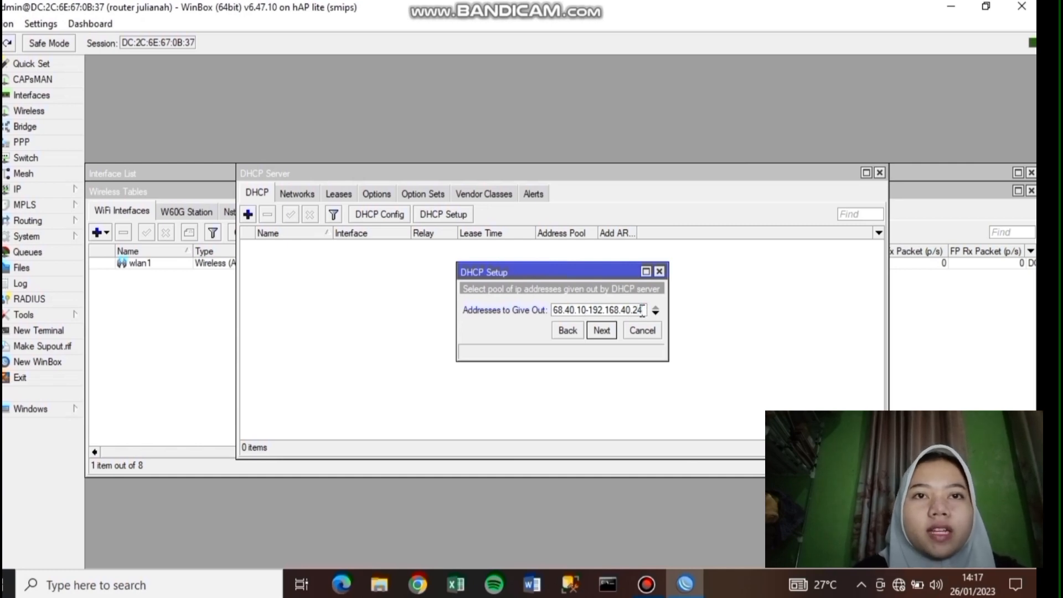
type("50")
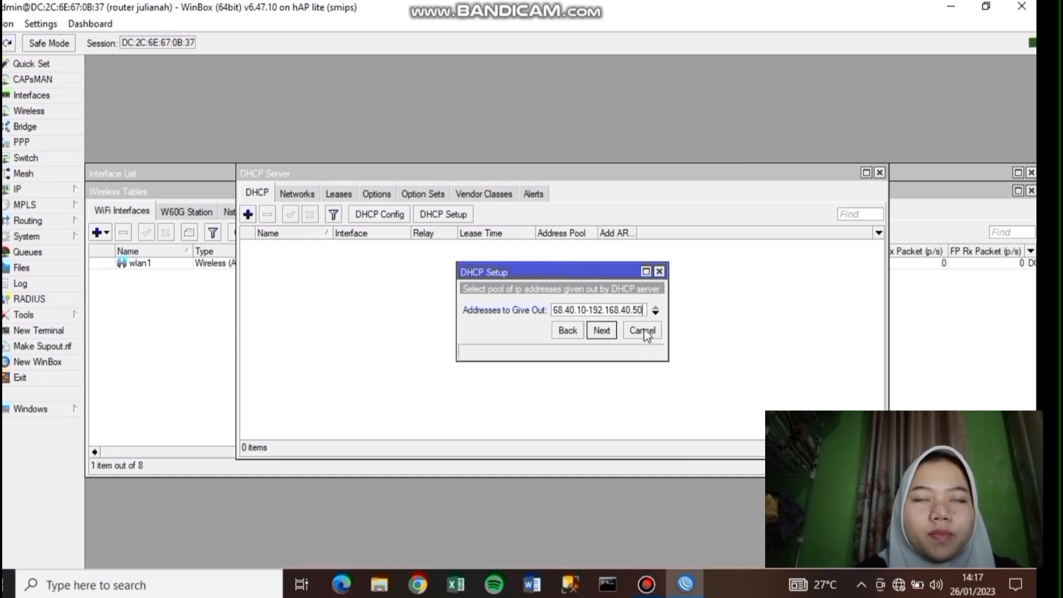
left_click(602, 331)
left_click(605, 368)
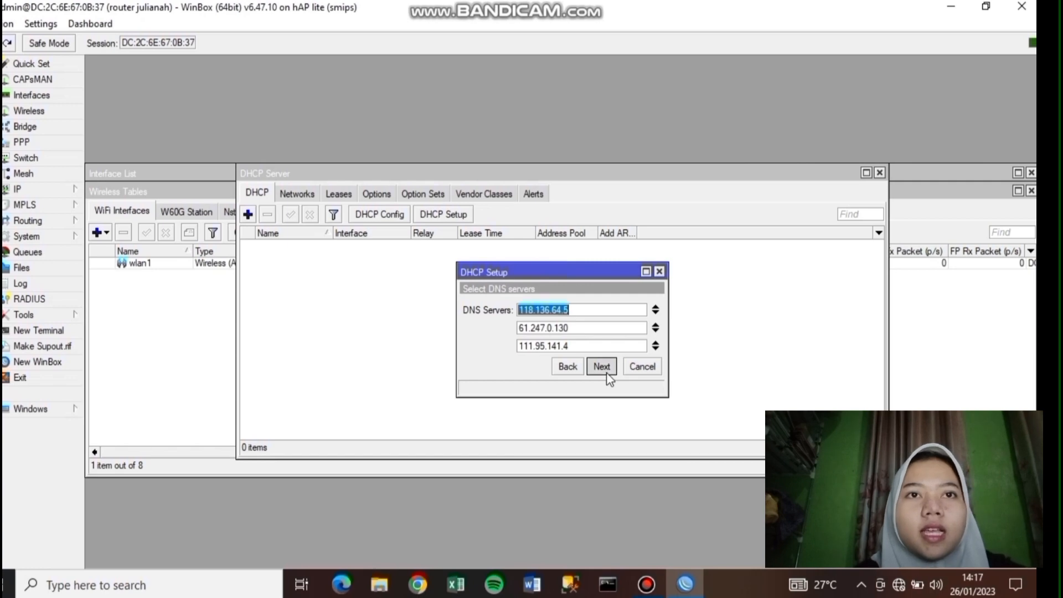
left_click(608, 373)
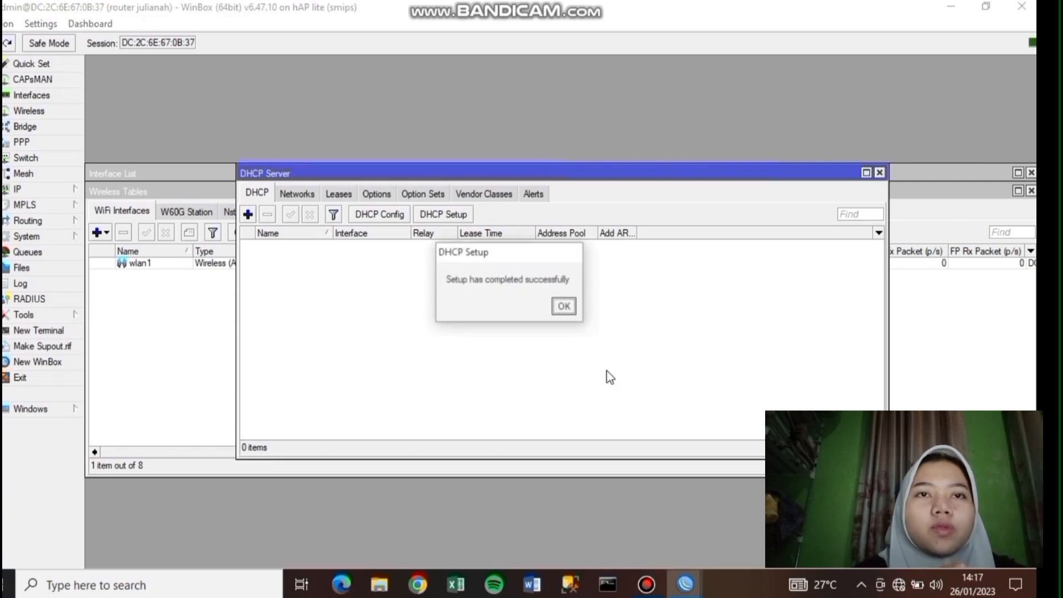
left_click(564, 307)
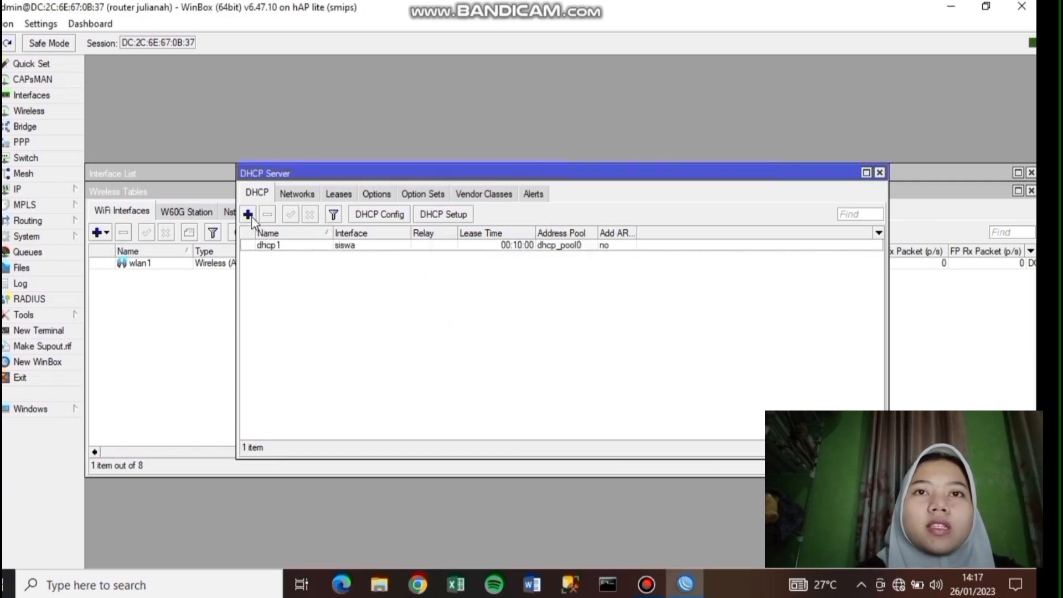
left_click(248, 214)
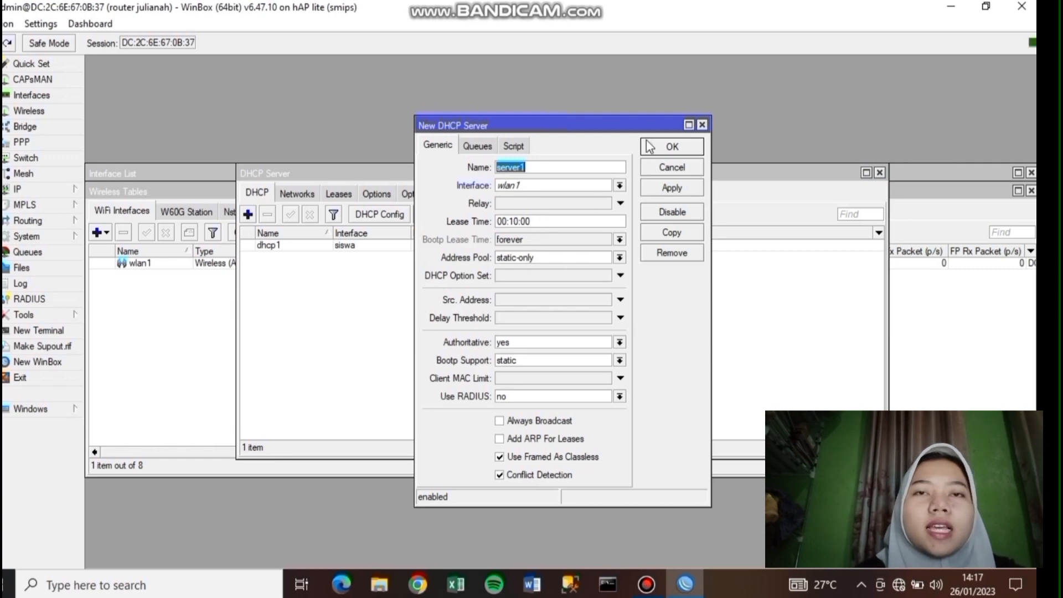
left_click(702, 125)
- Run DHCP Setup for guru, accepting 192.168.60.0/24 and gateway 192.168.60.1
left_click(443, 214)
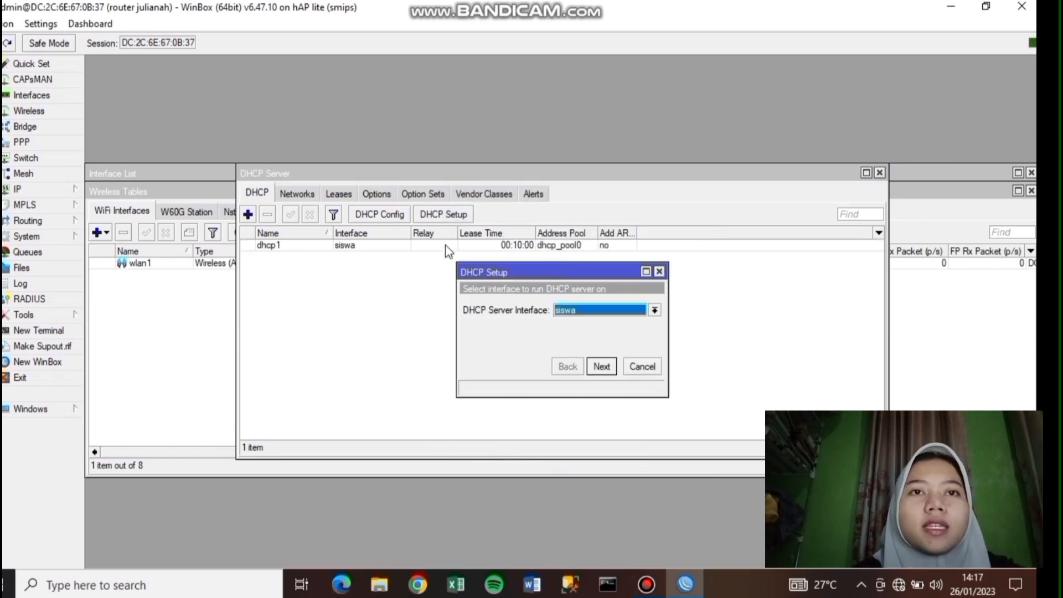
left_click(655, 310)
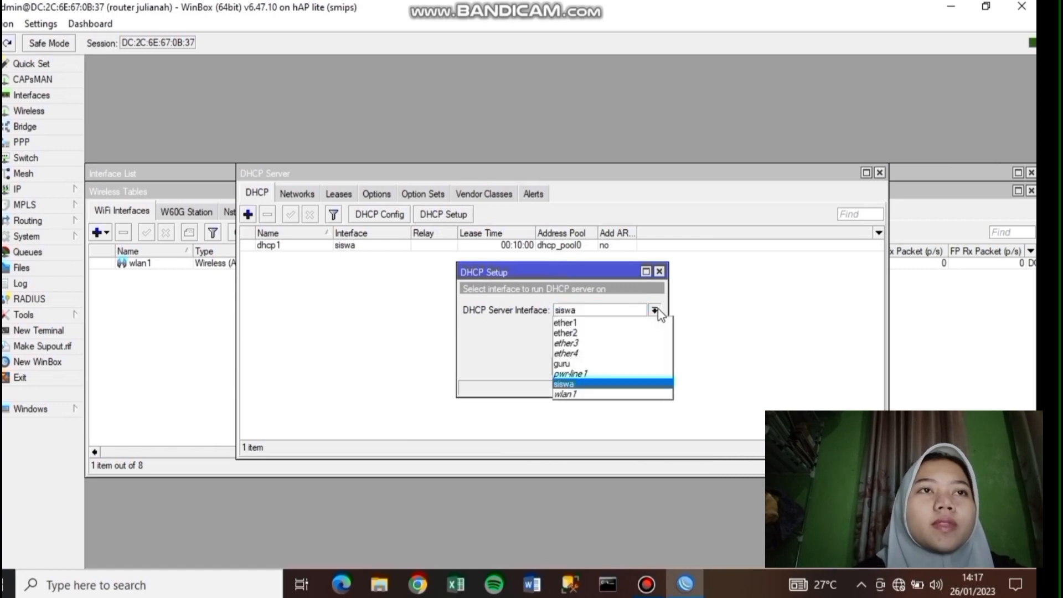
left_click(618, 364)
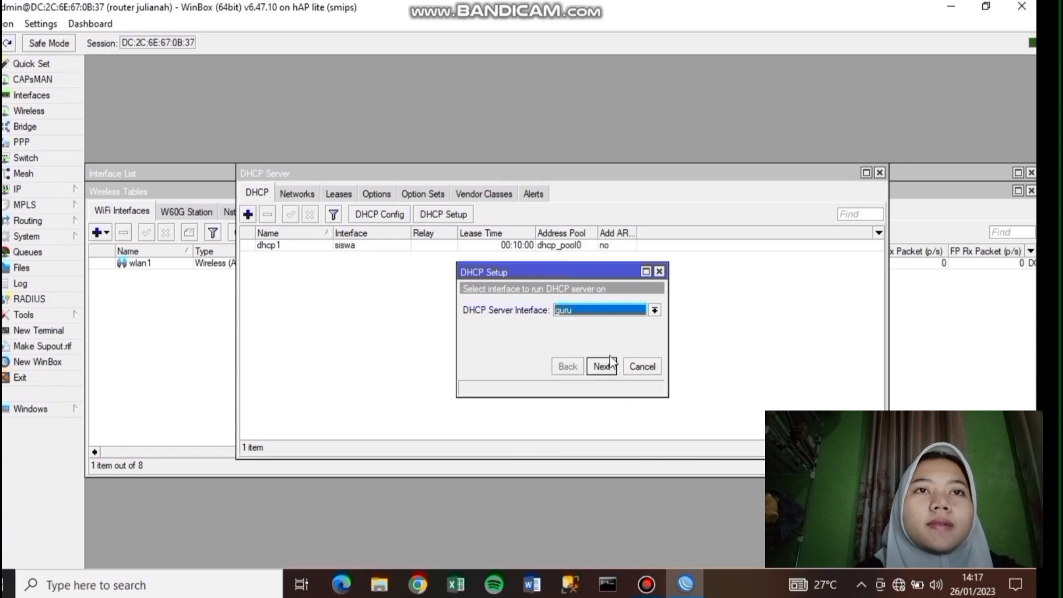
left_click(609, 368)
left_click(615, 371)
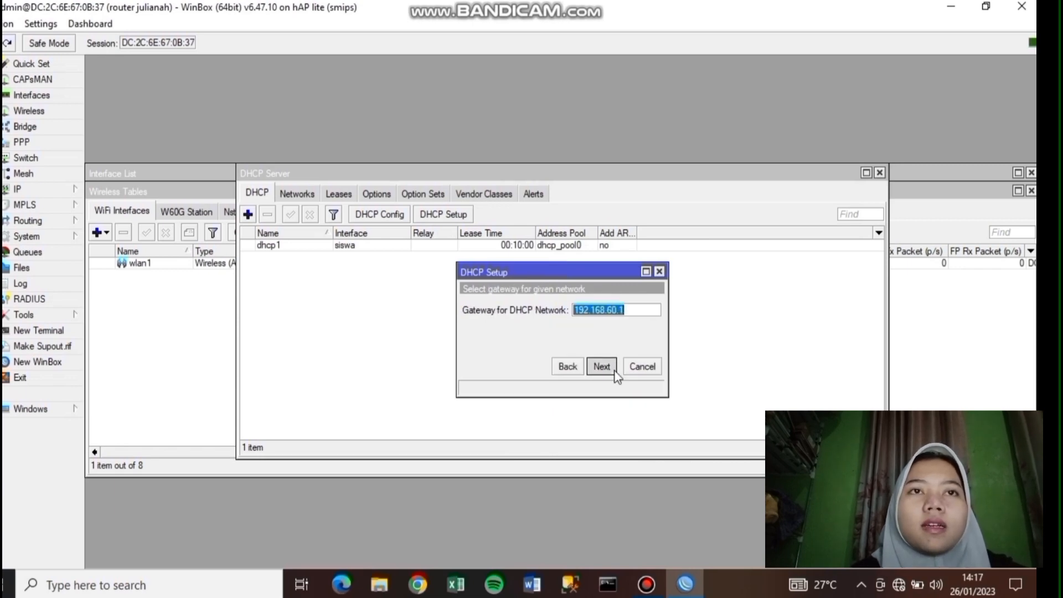
left_click(609, 368)
- Make the guru address range start at .10 and finish setup with default DNS and lease
left_click(582, 306)
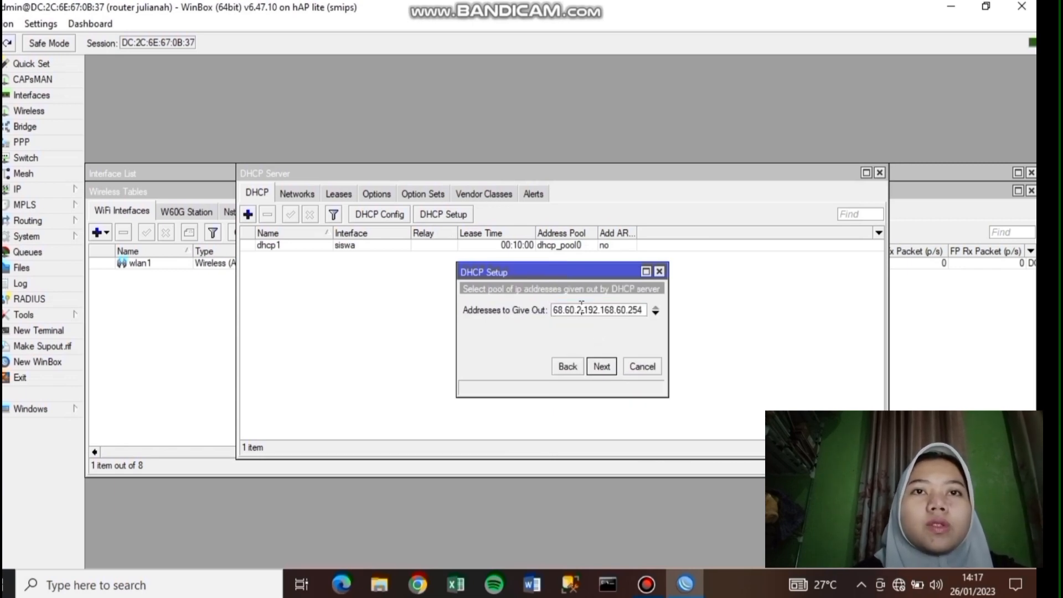
key("BackSpace")
type("10")
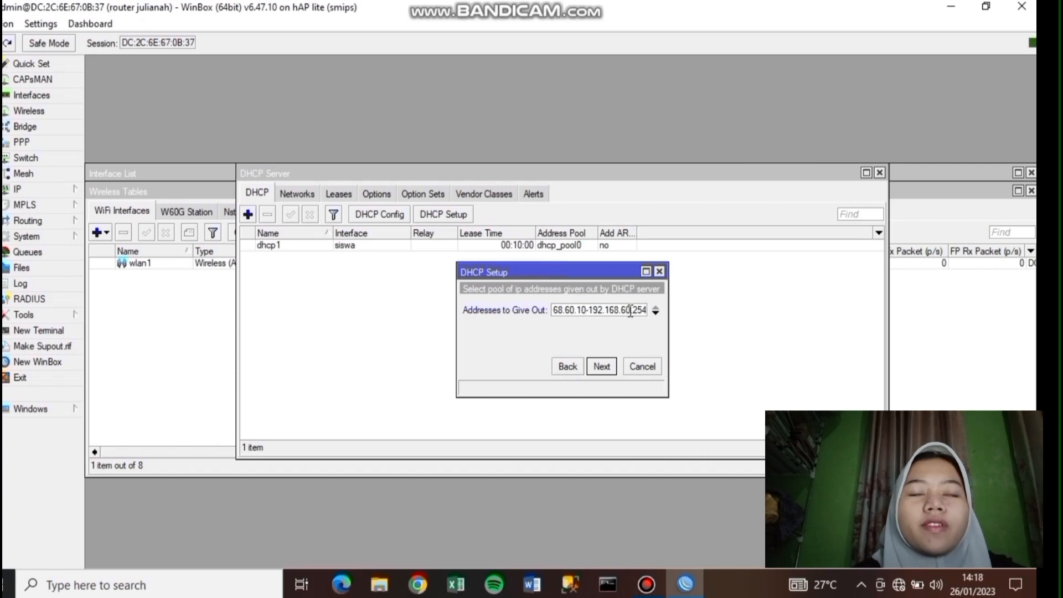
double_click(634, 310)
key("BackSpace")
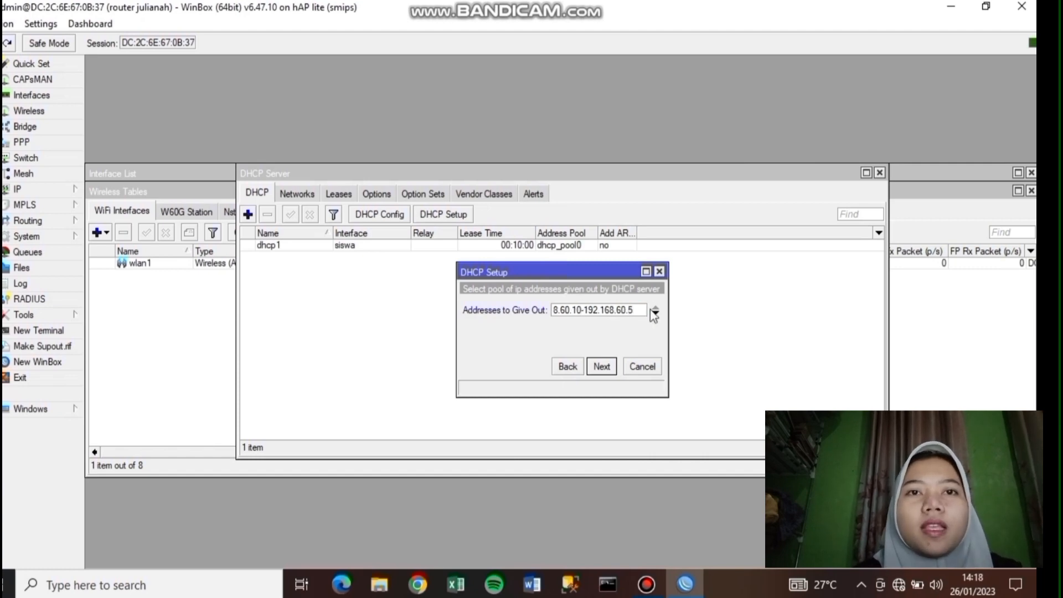
left_click(604, 367)
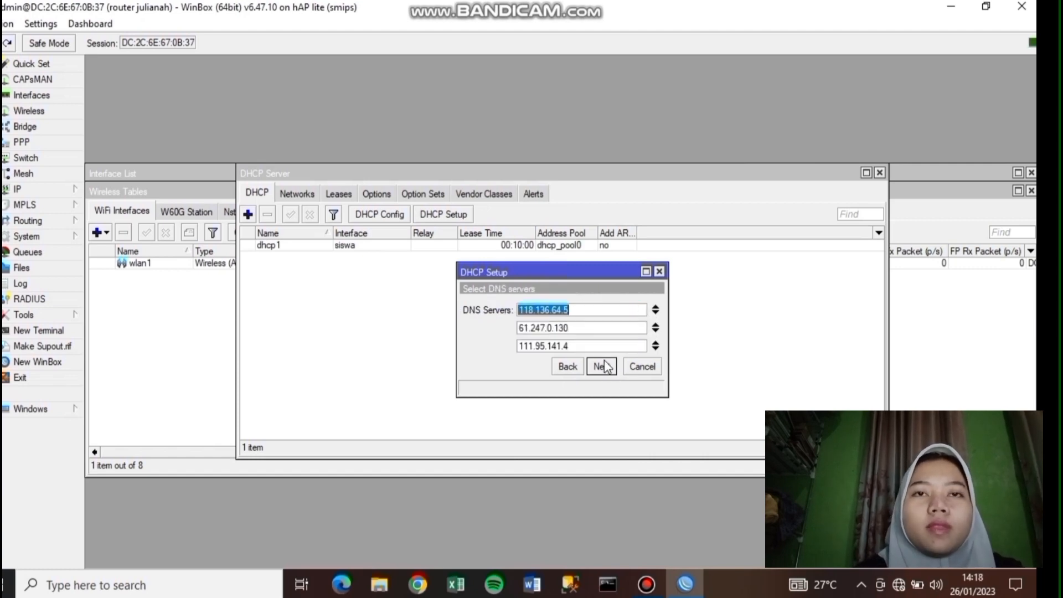
left_click(603, 367)
left_click(602, 366)
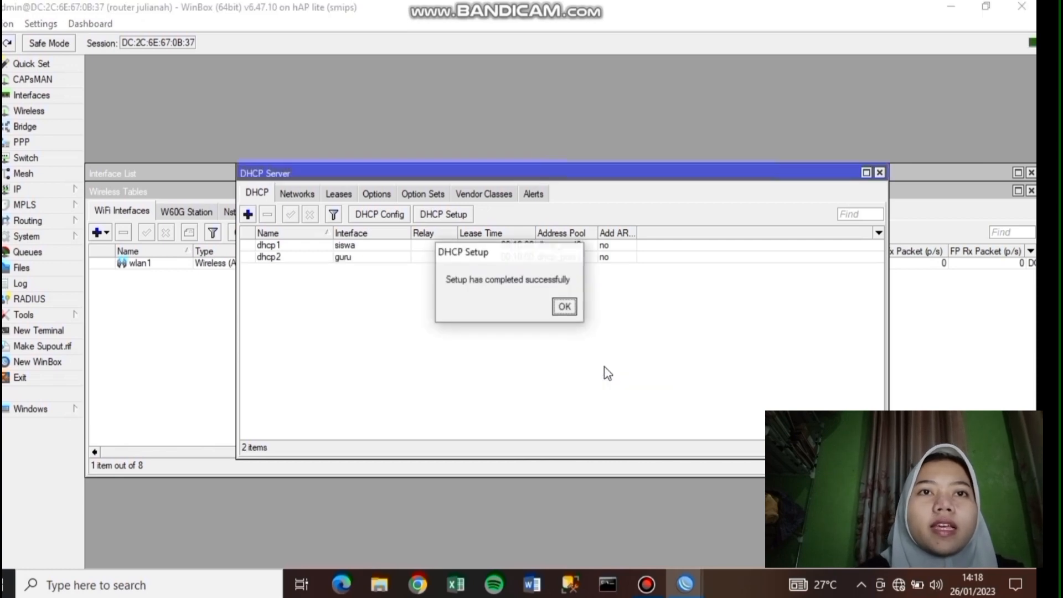
left_click(564, 306)
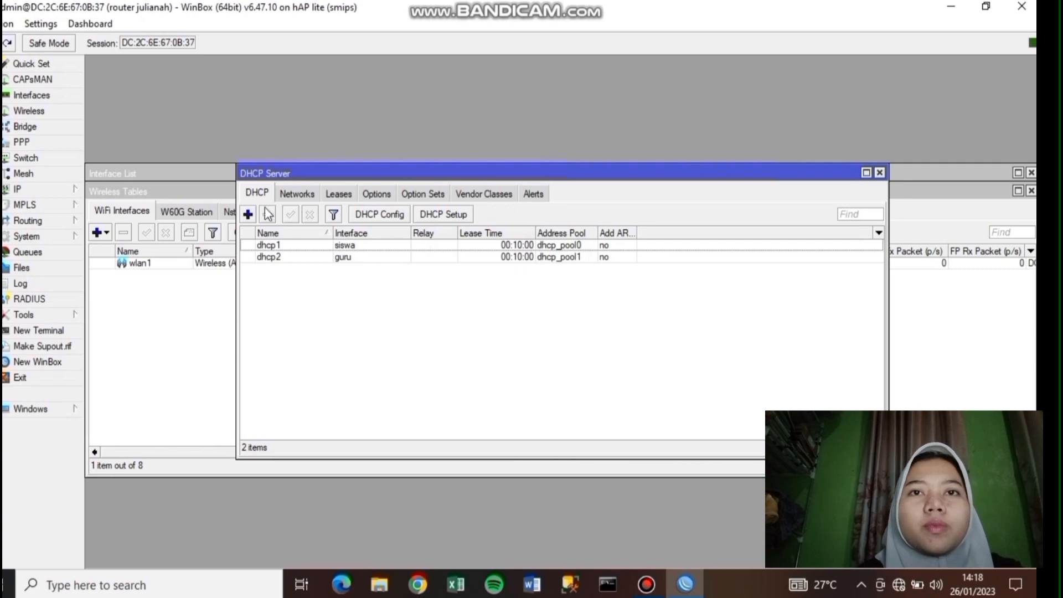
- Run DHCP Setup for wlan1, accepting 192.168.20.0/24 and the suggested gateway
left_click(459, 216)
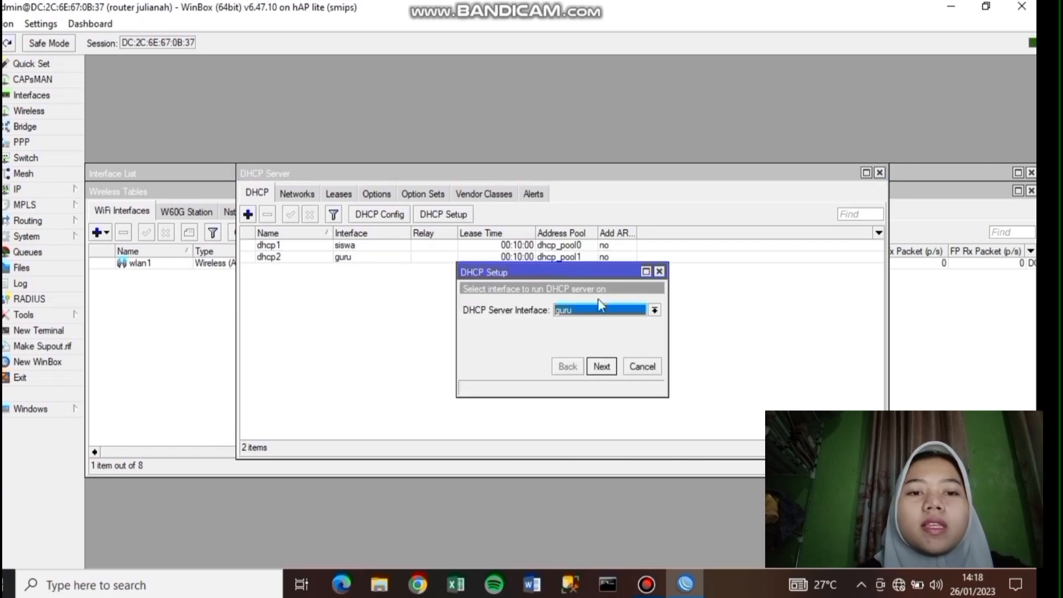
left_click(660, 310)
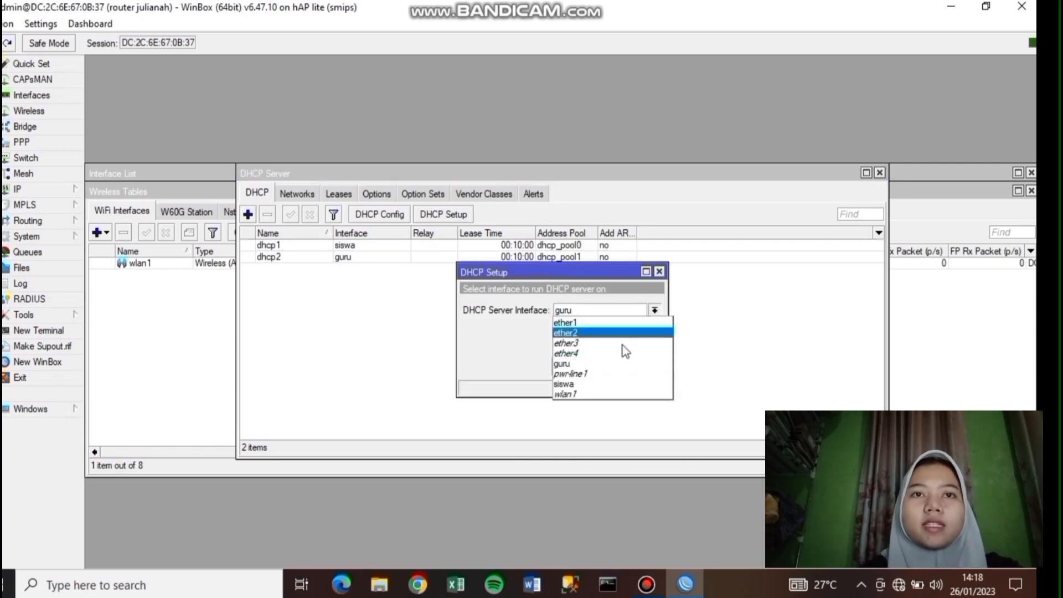
left_click(611, 393)
left_click(603, 361)
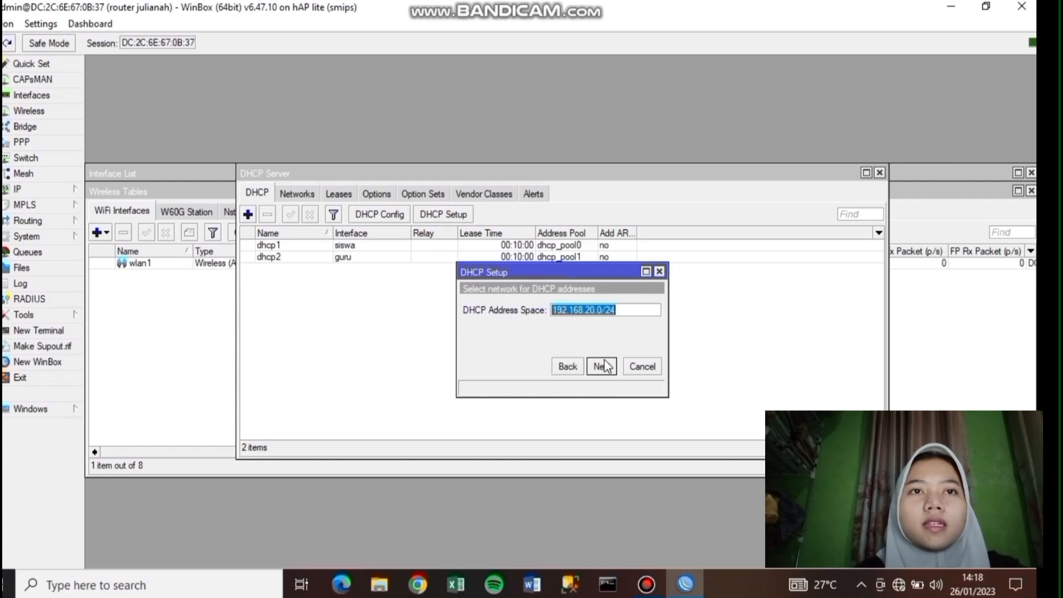
left_click(604, 361)
left_click(603, 361)
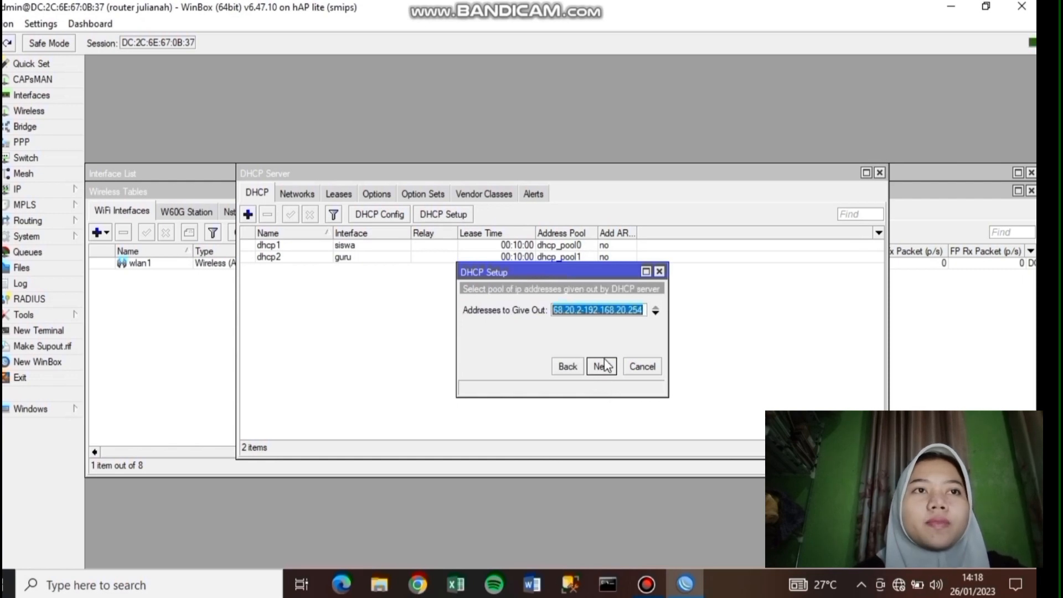
- Set the wlan1 pool to .10–192.168.20.50 and finish with default DNS and lease
left_click(582, 310)
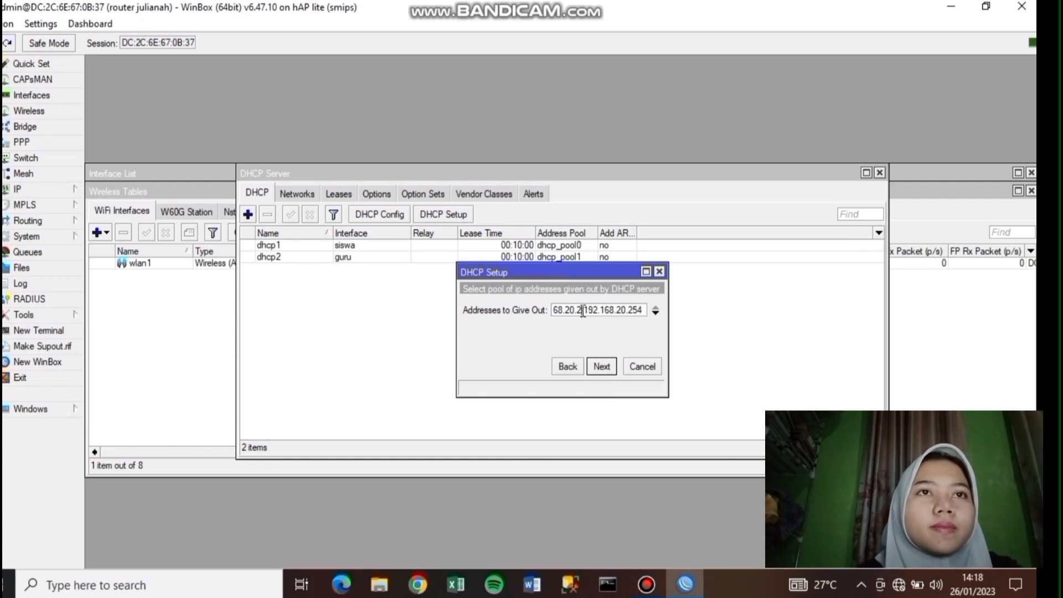
key("BackSpace")
type("10")
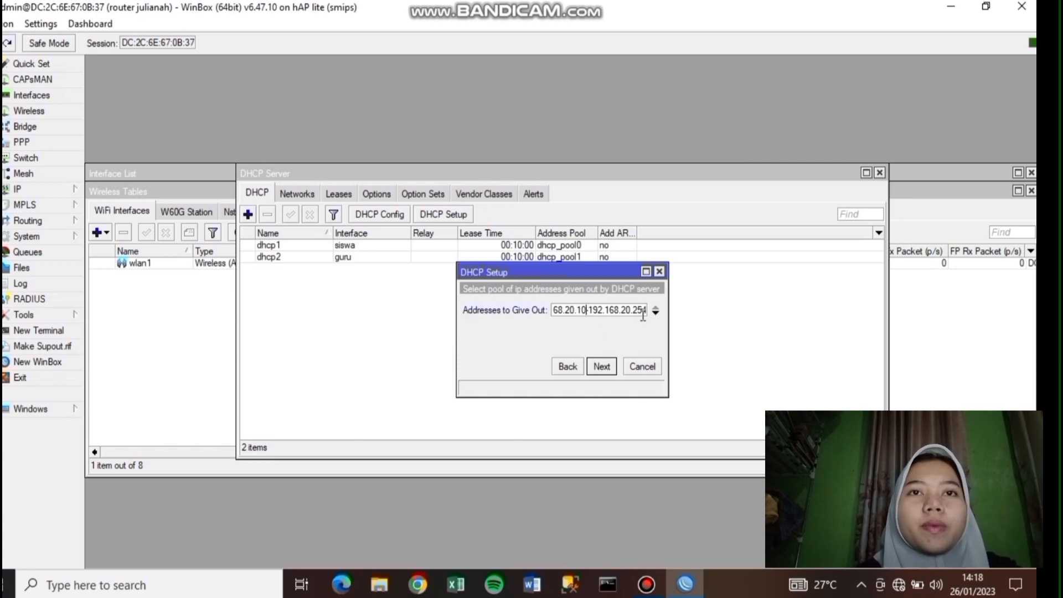
left_click(634, 312)
double_click(634, 312)
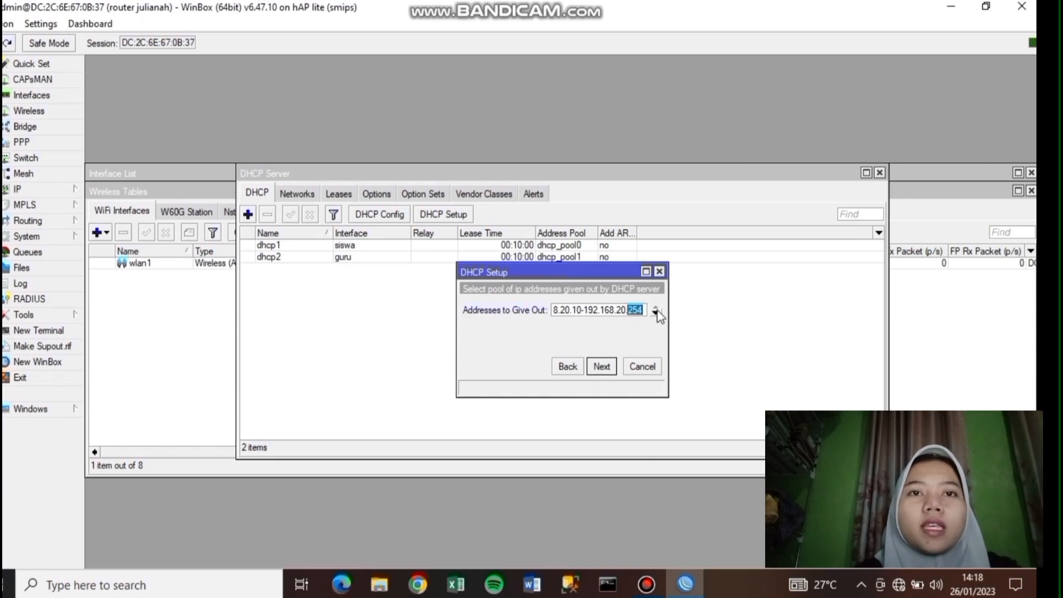
type("5")
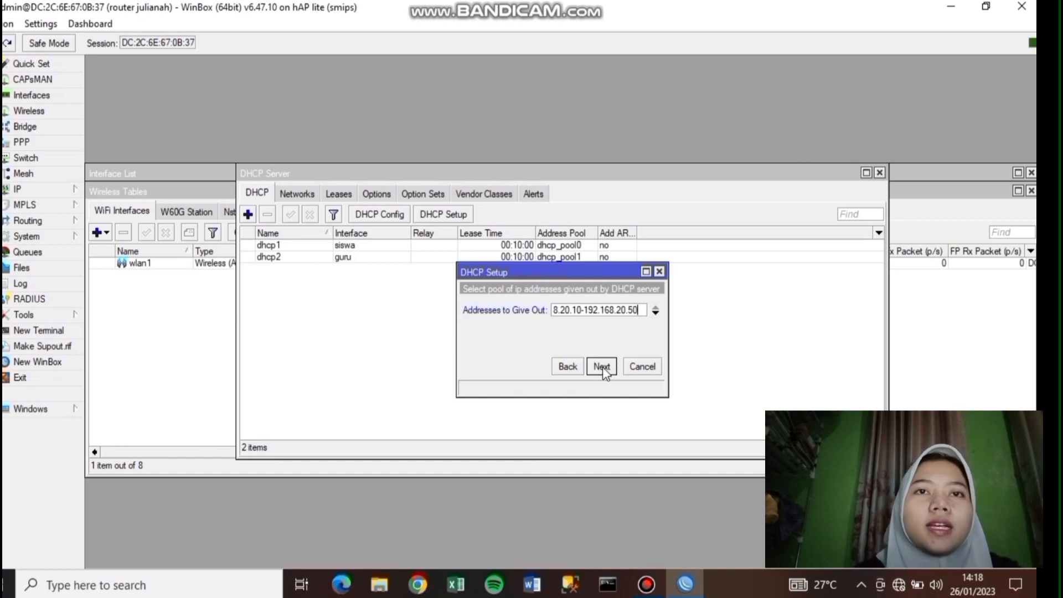
left_click(603, 366)
left_click(602, 366)
left_click(604, 367)
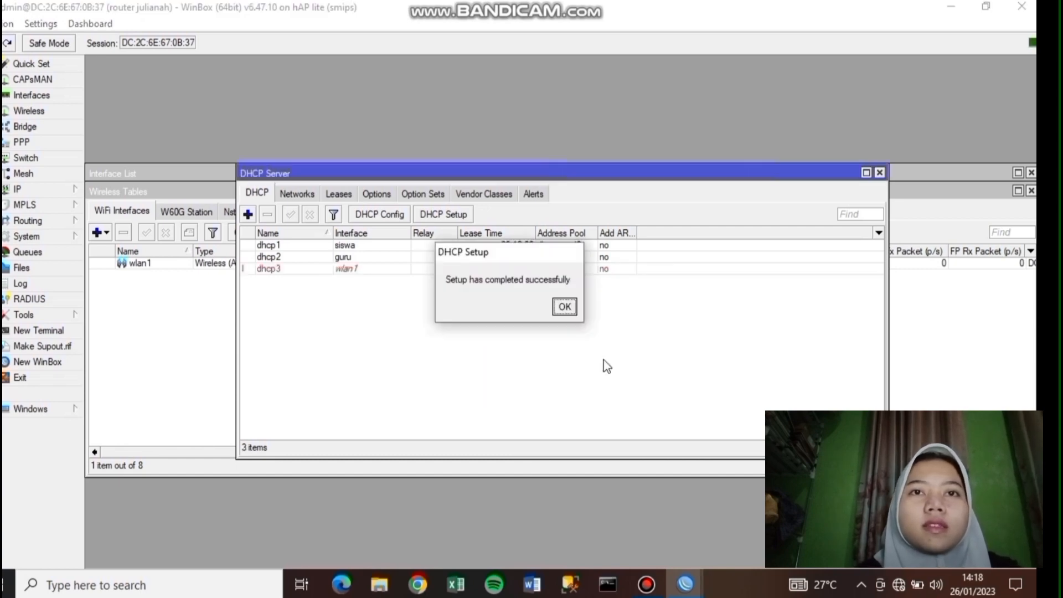
left_click(563, 306)
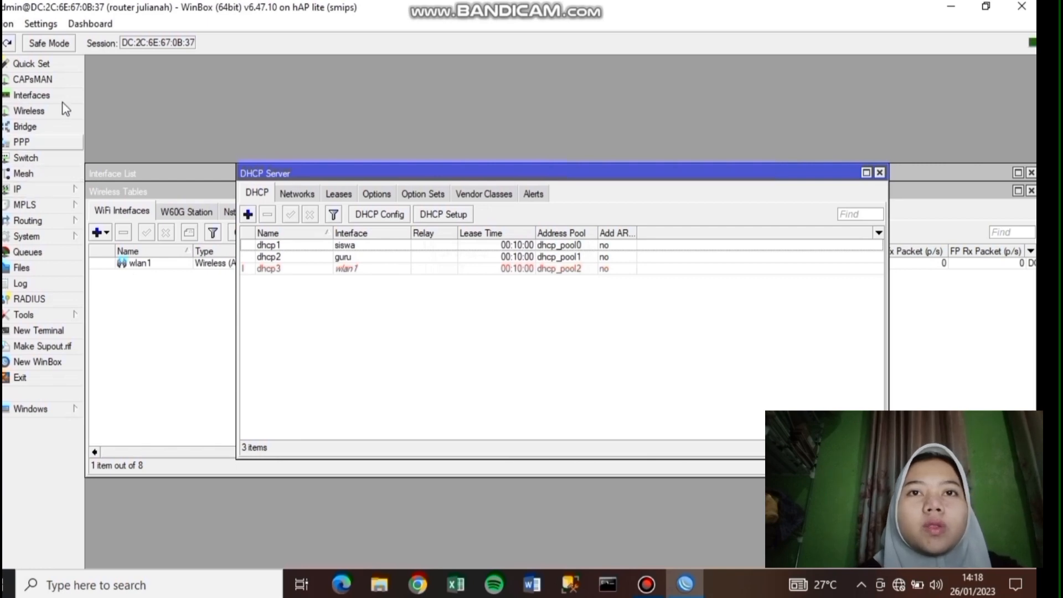
left_click(45, 191)
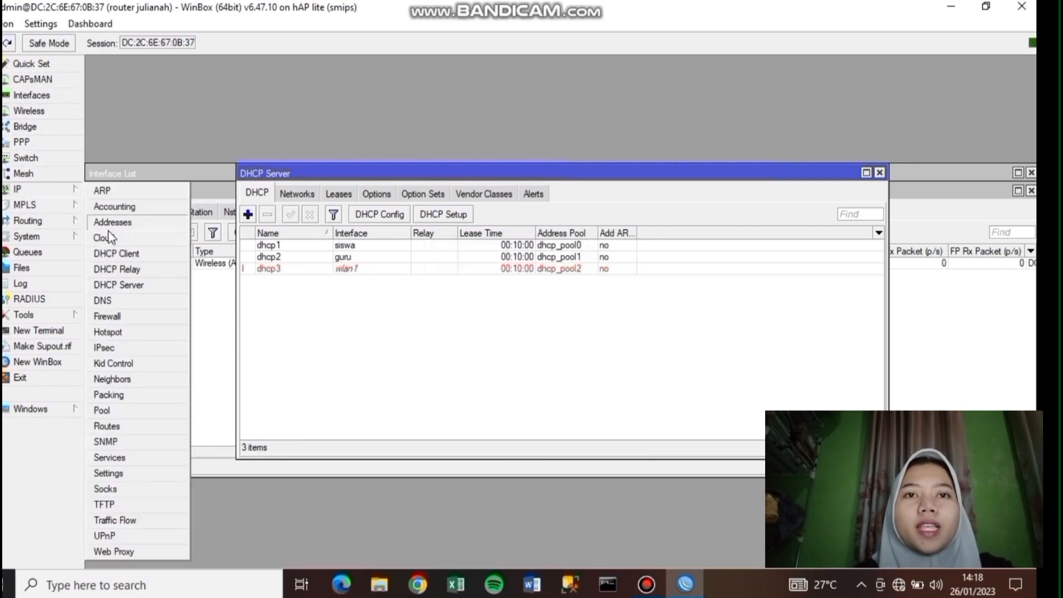
- Start a new srcnat NAT rule with out-interface ether1
left_click(115, 314)
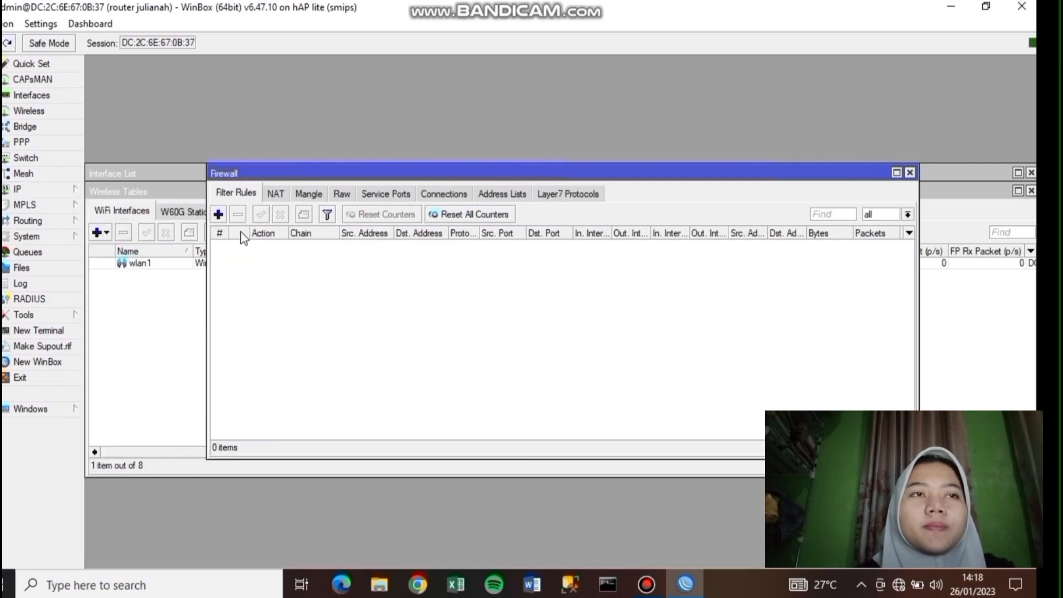
left_click(275, 195)
left_click(218, 214)
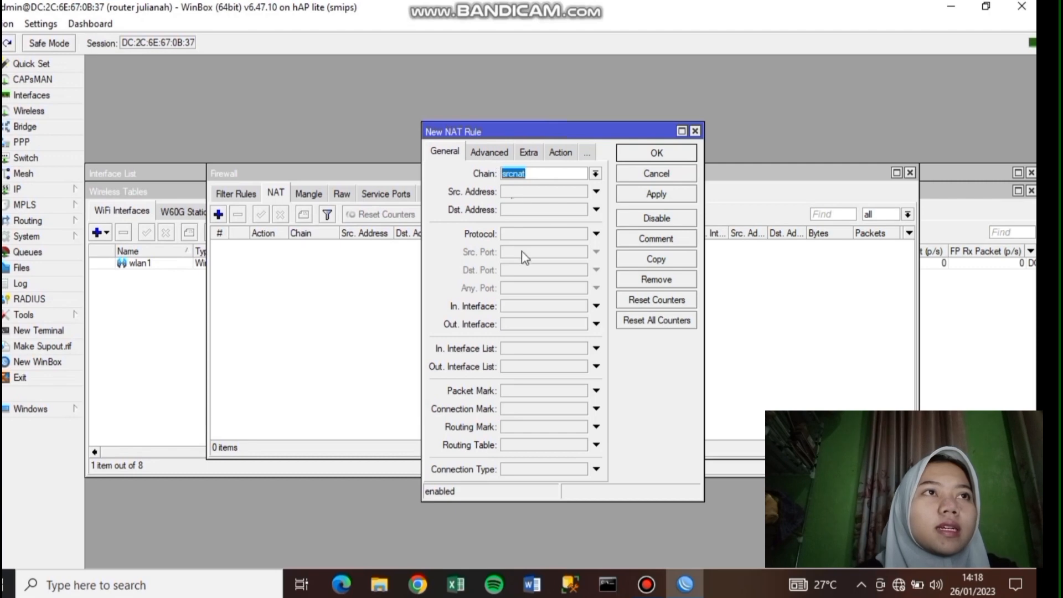
left_click(597, 324)
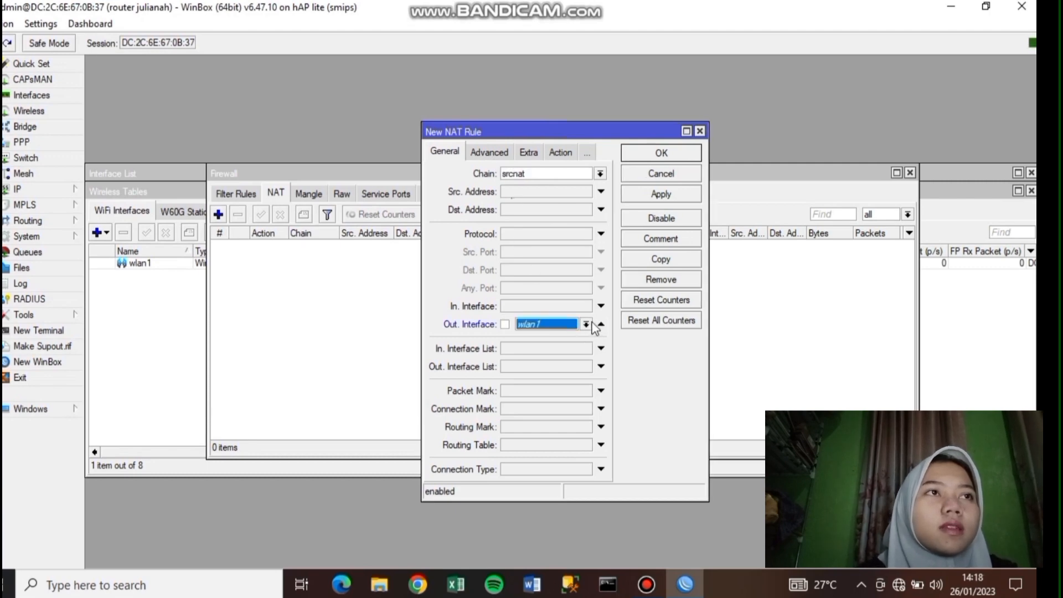
left_click(587, 324)
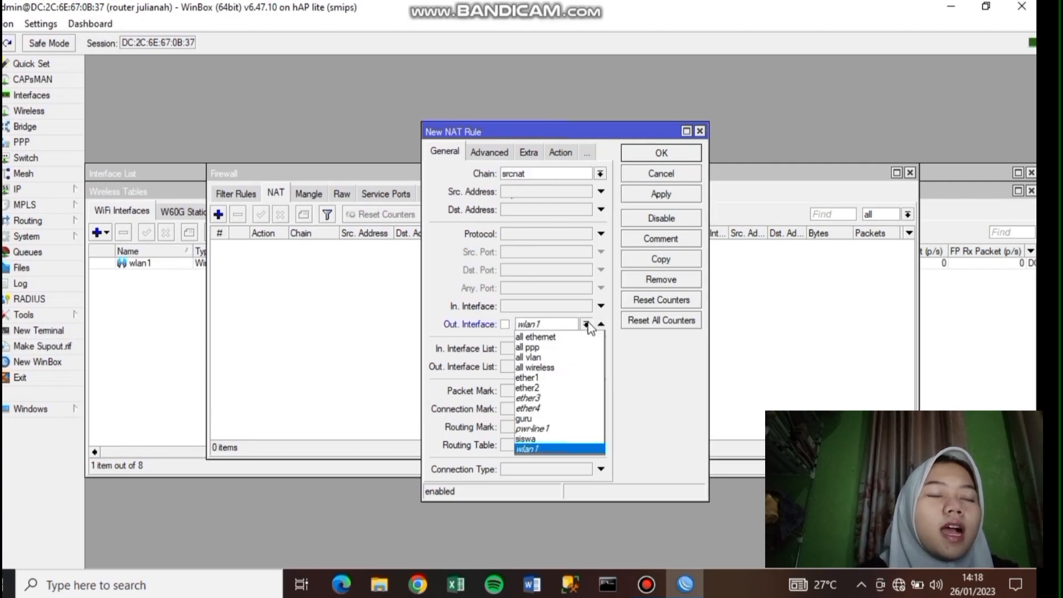
left_click(575, 377)
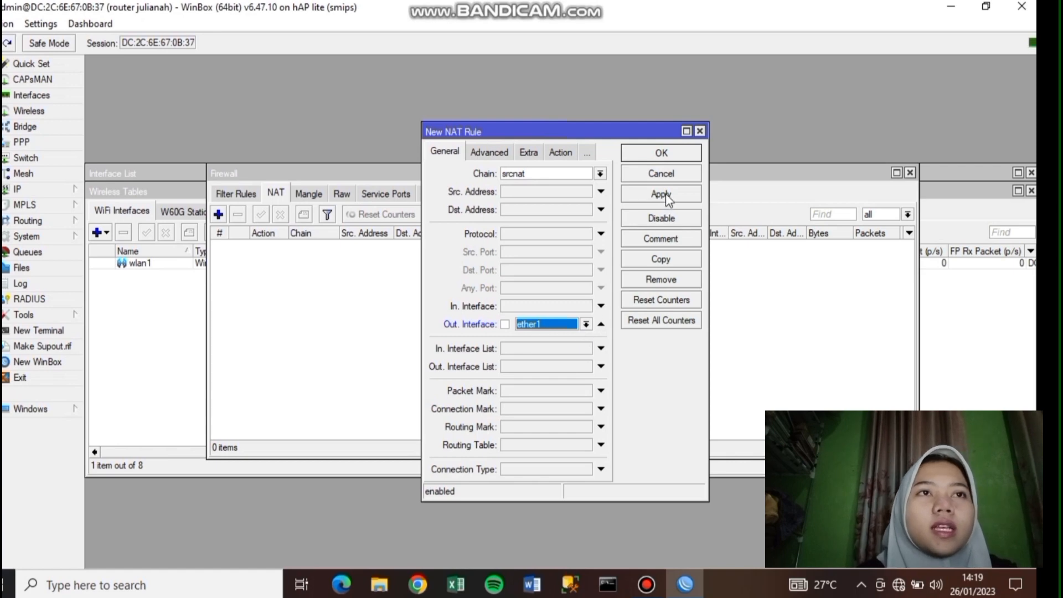
- Set the NAT rule's action to masquerade and save it
left_click(530, 153)
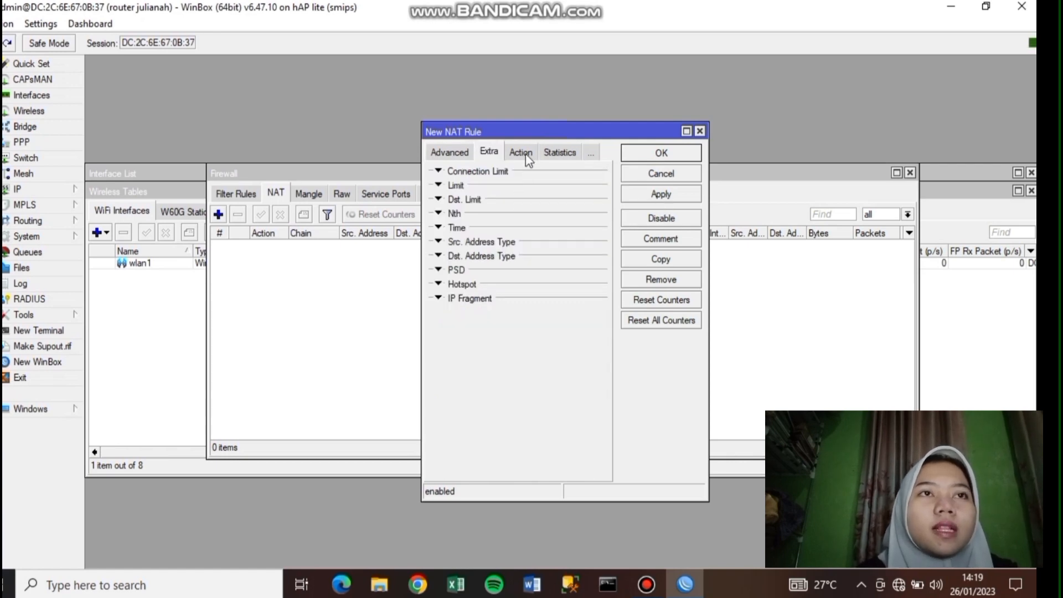
left_click(526, 158)
left_click(599, 174)
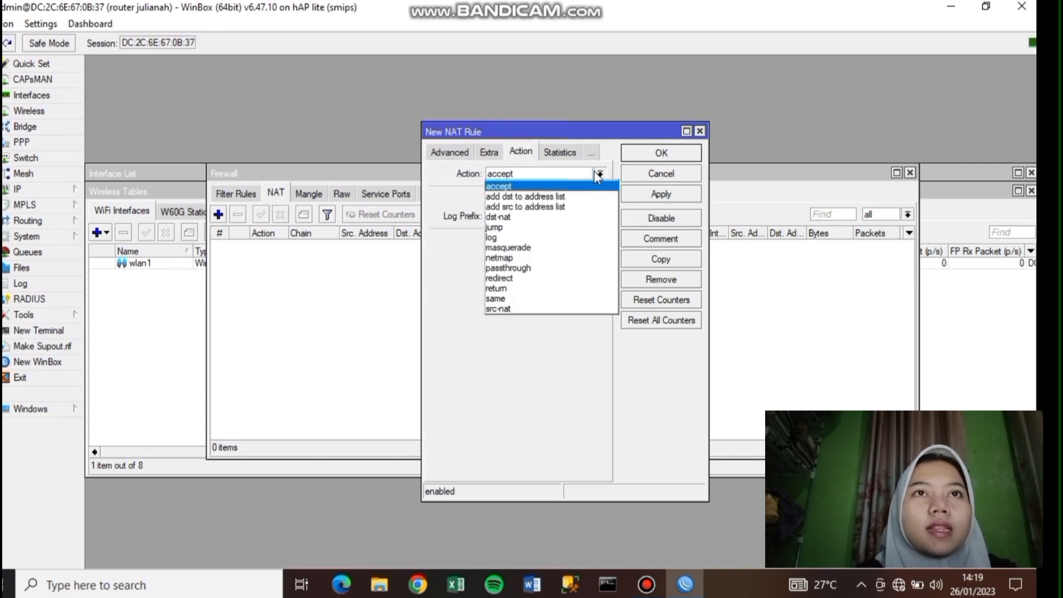
left_click(554, 247)
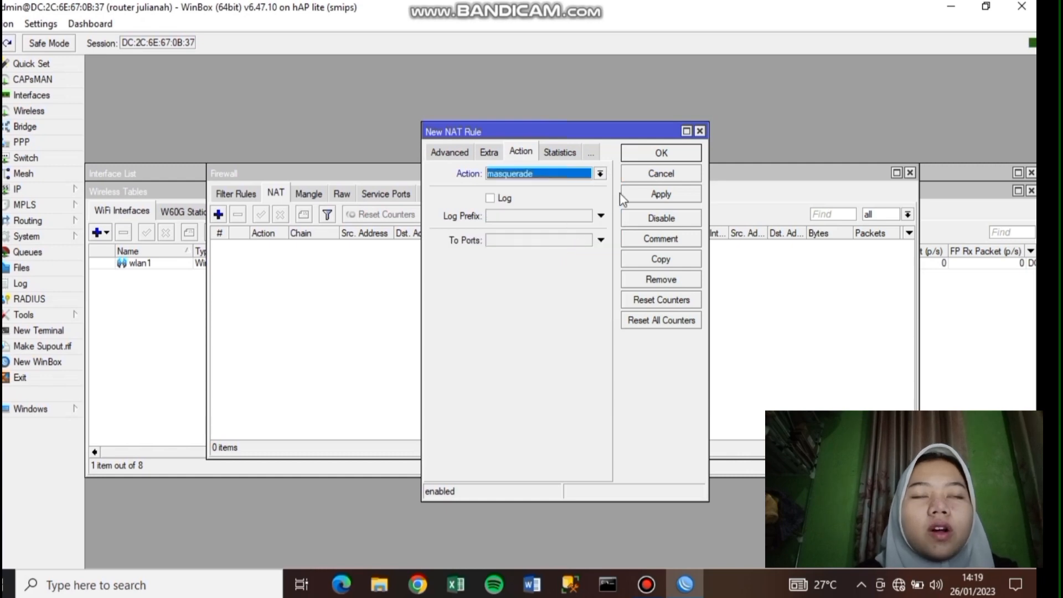
left_click(651, 195)
left_click(654, 153)
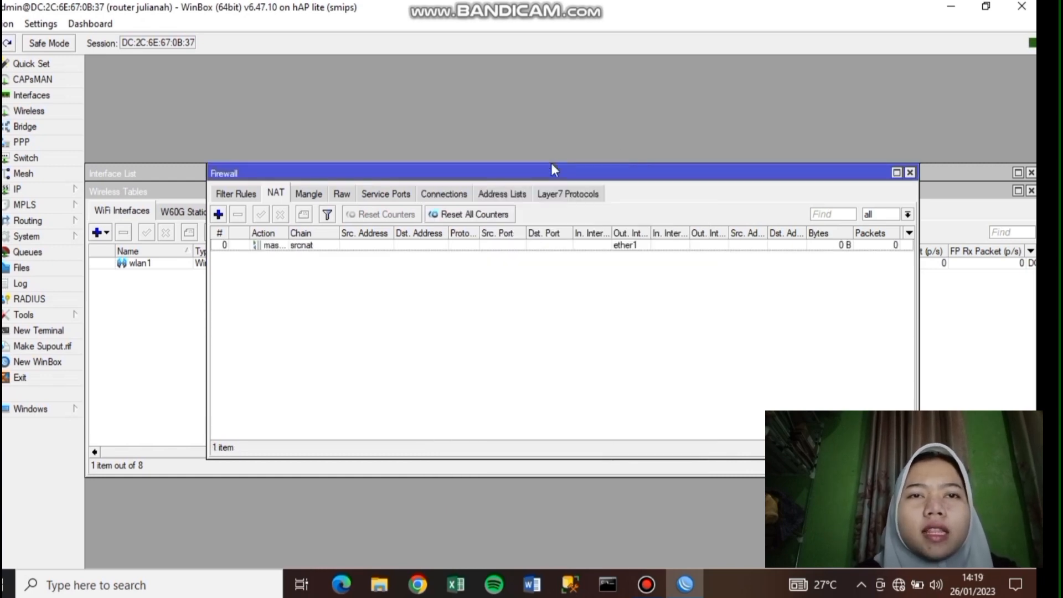
left_click(55, 189)
- Run Hotspot Setup on wlan1 with 192.168.20.1/24, the suggested pool and DNS name portalsmk.sch.id
left_click(140, 337)
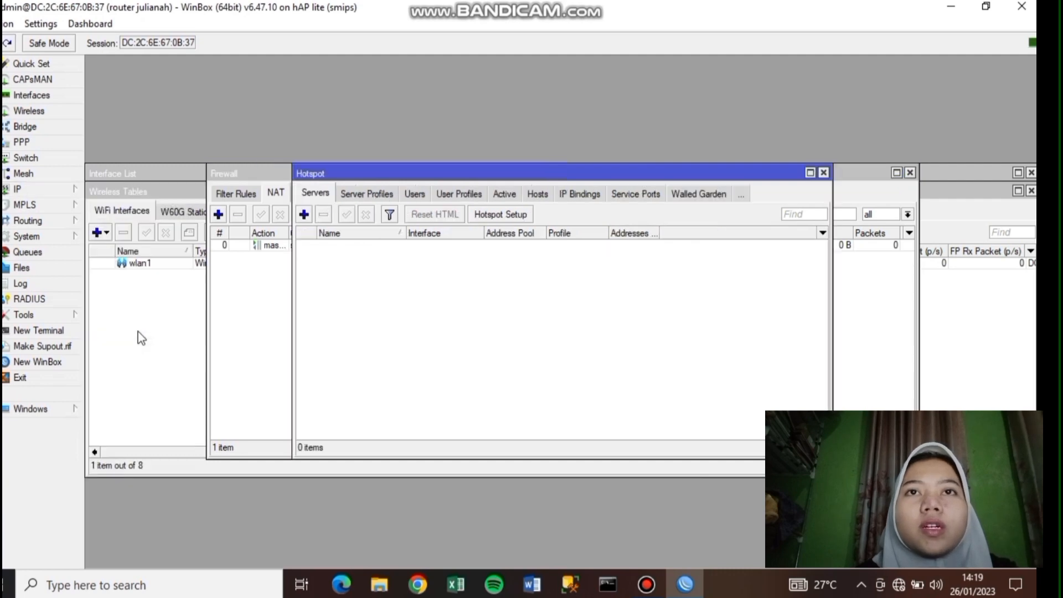
left_click(503, 215)
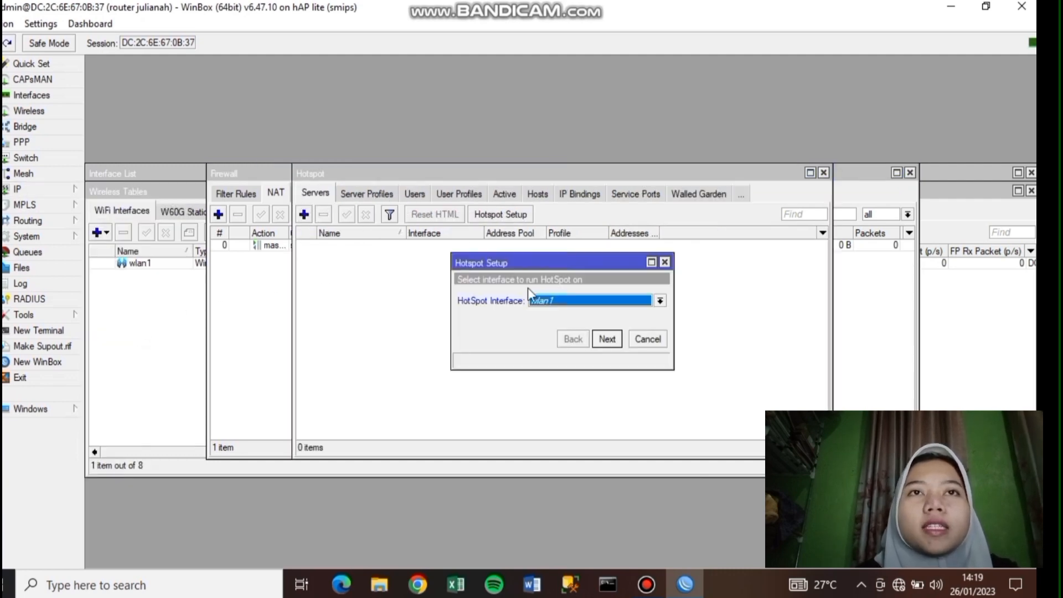
left_click(615, 340)
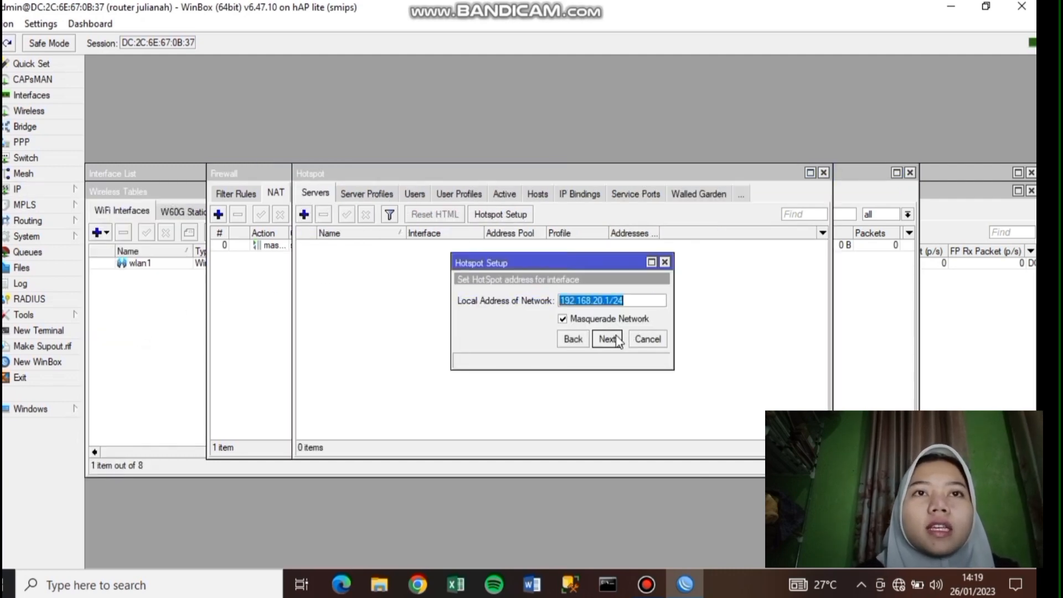
left_click(618, 340)
left_click(617, 340)
left_click(617, 340)
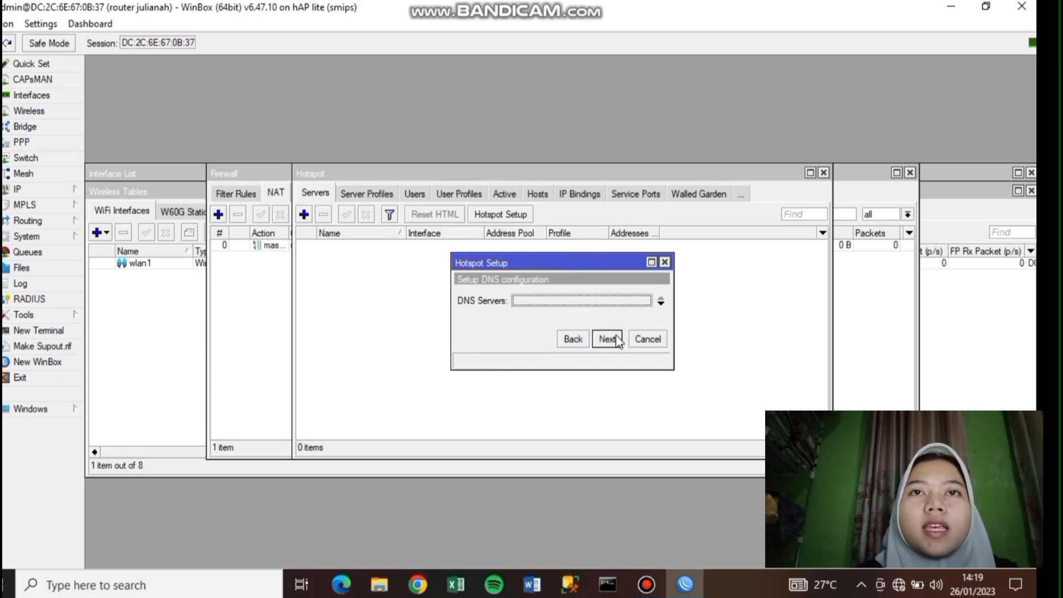
left_click(617, 340)
type("p")
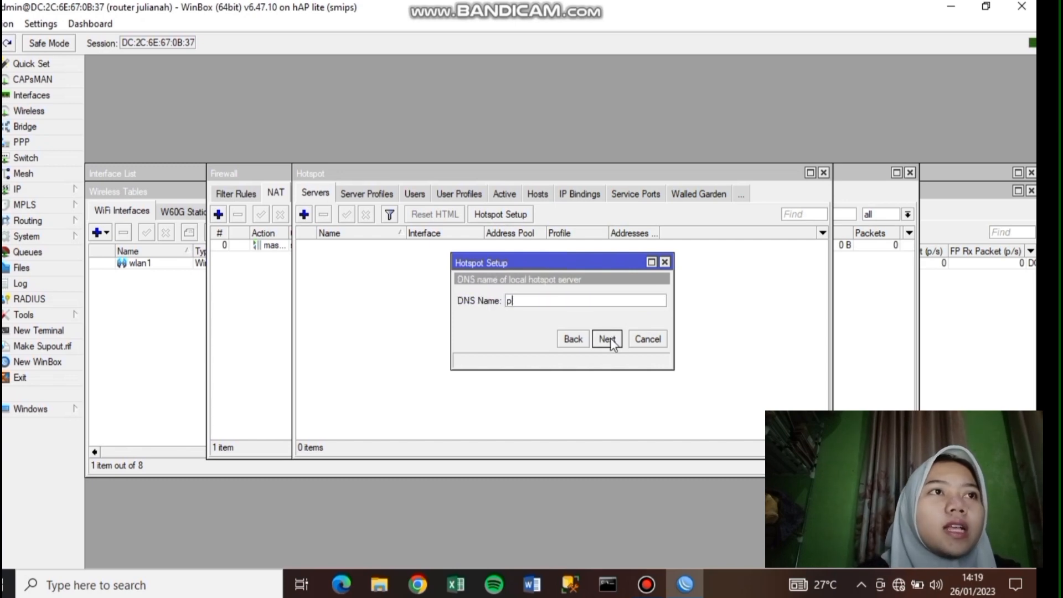
type("ortalsmk.")
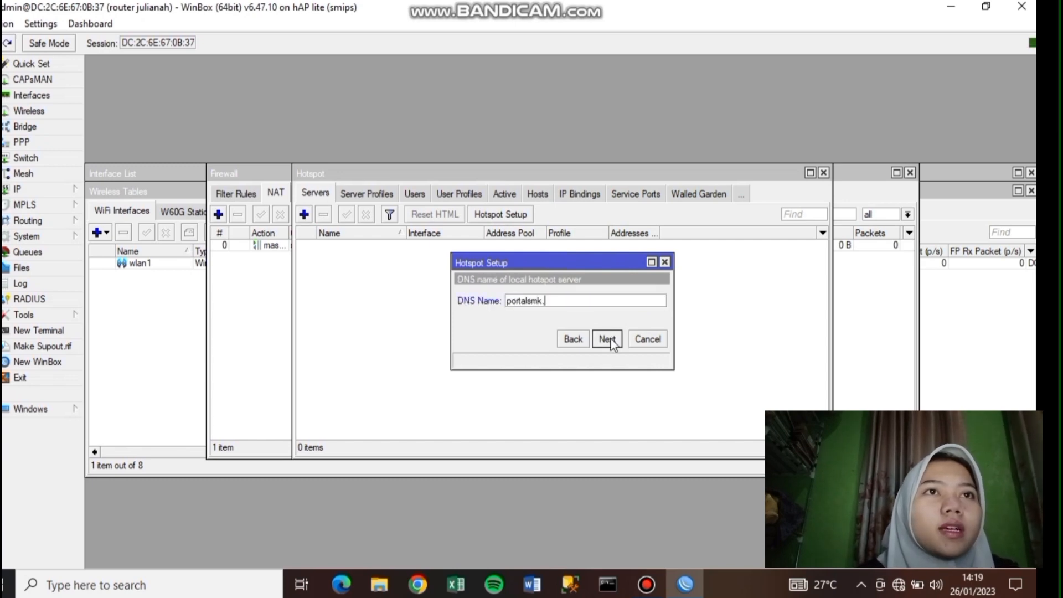
type("sch.id")
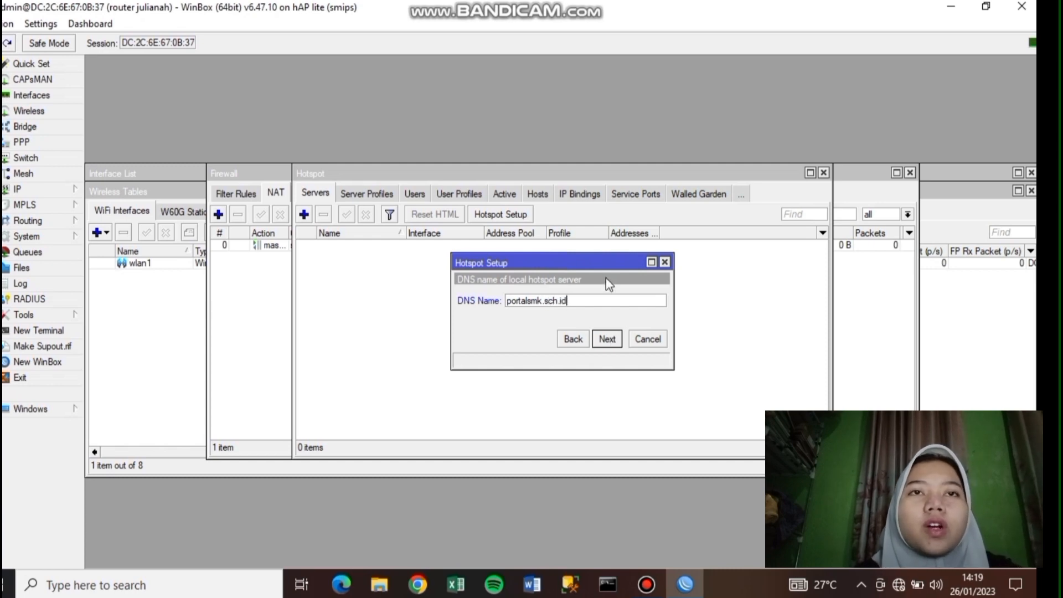
left_click(607, 340)
left_click(604, 344)
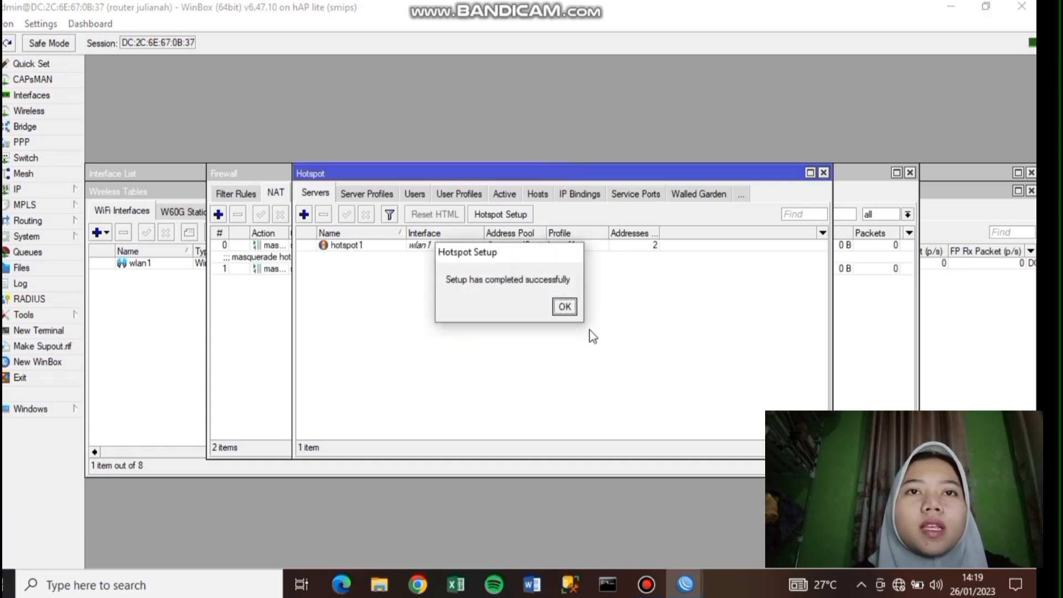
left_click(563, 307)
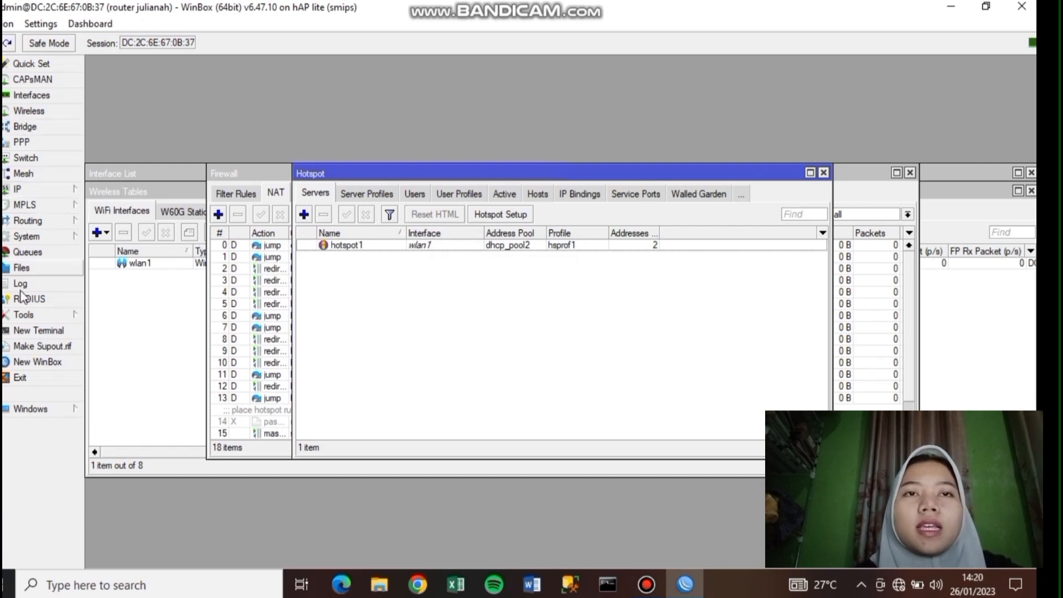
- Add hotspot user profile kepsek-prof with no address pool and a 512k/512k rate limit
left_click(455, 195)
left_click(304, 215)
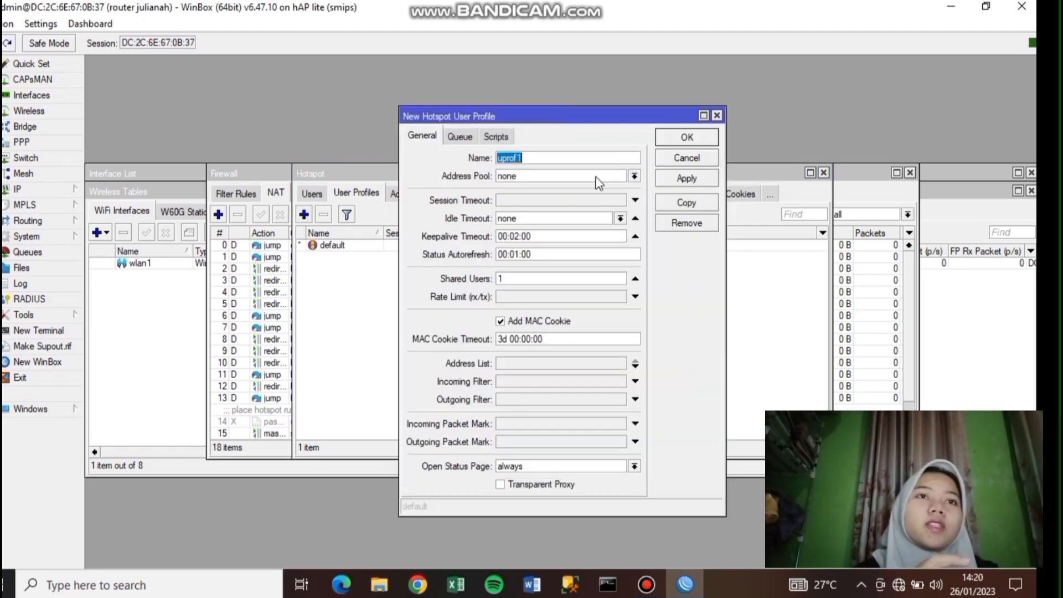
left_click(635, 177)
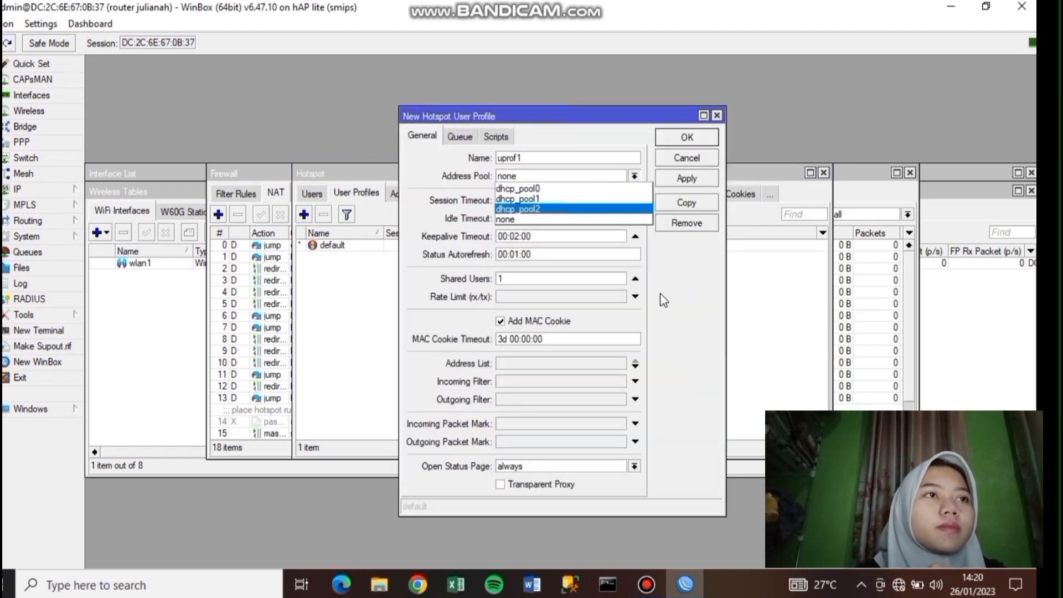
left_click(581, 218)
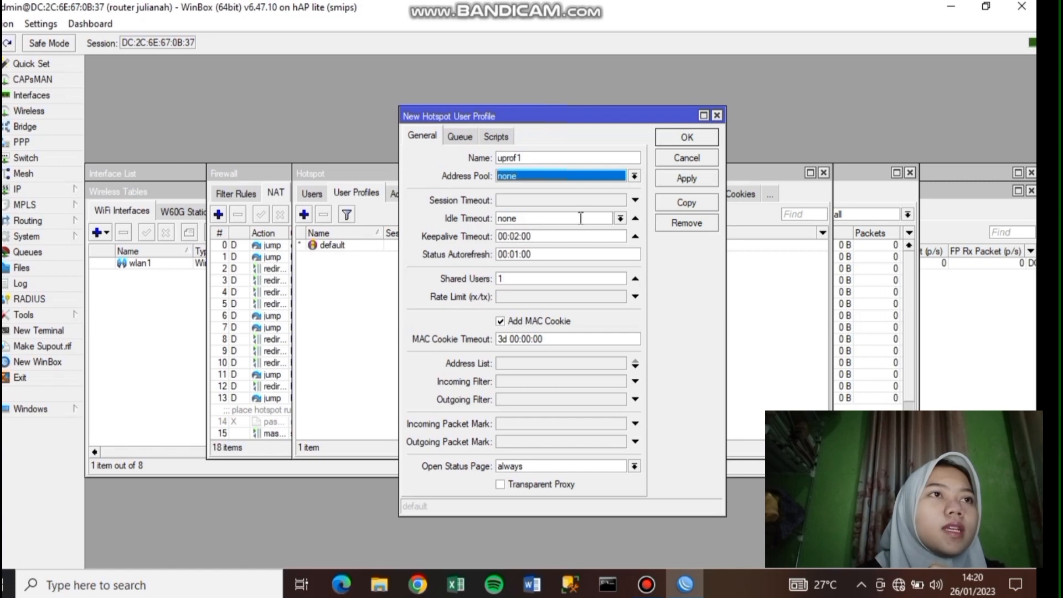
left_click(526, 296)
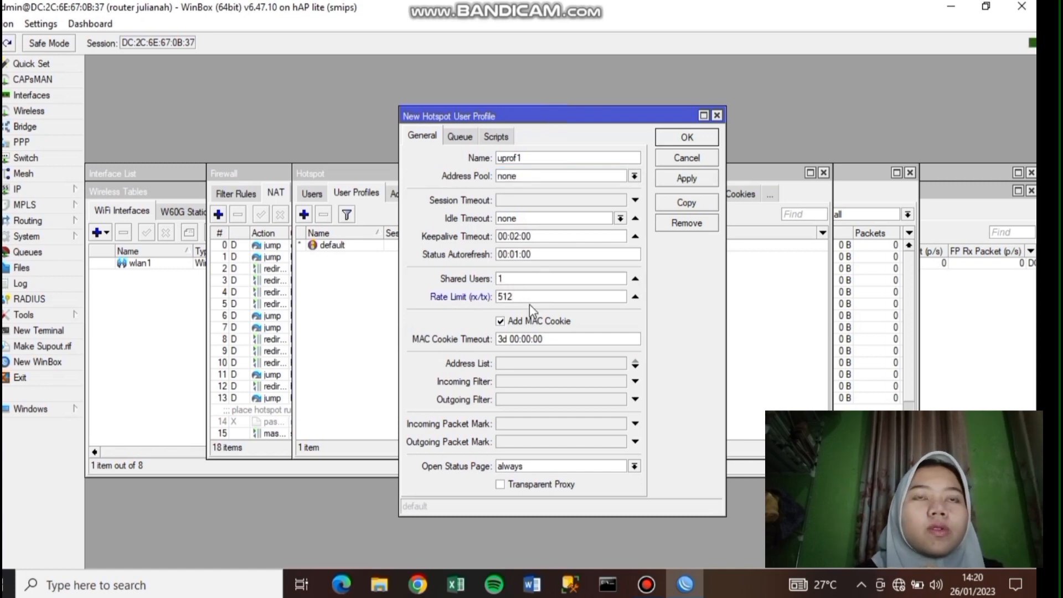
type("512k/512k")
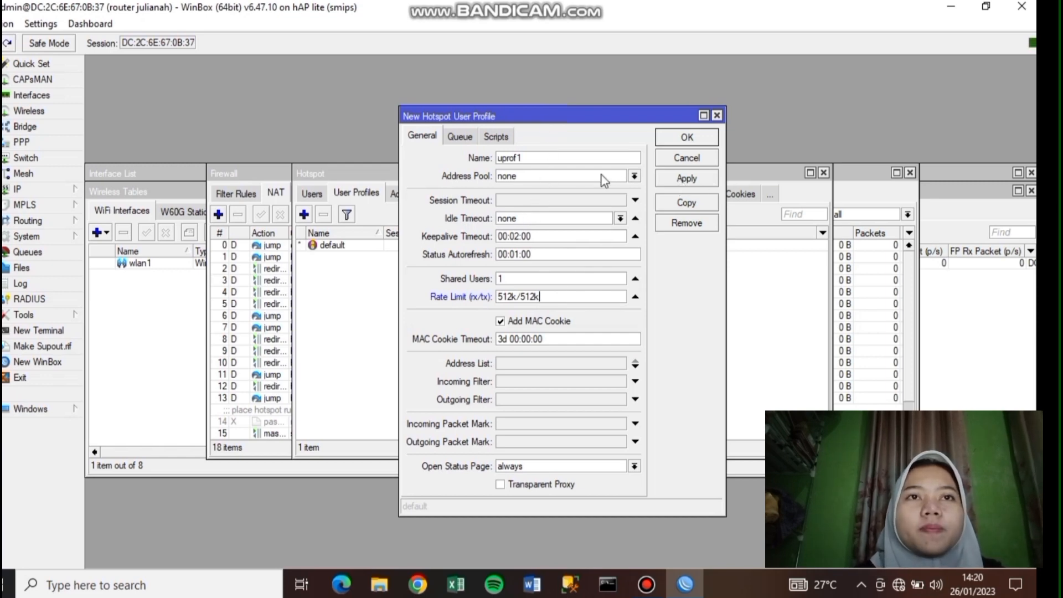
key("BackSpace")
key("BackSpace")
key("BackSpace")
key("BackSpace")
key("BackSpace")
type("keps")
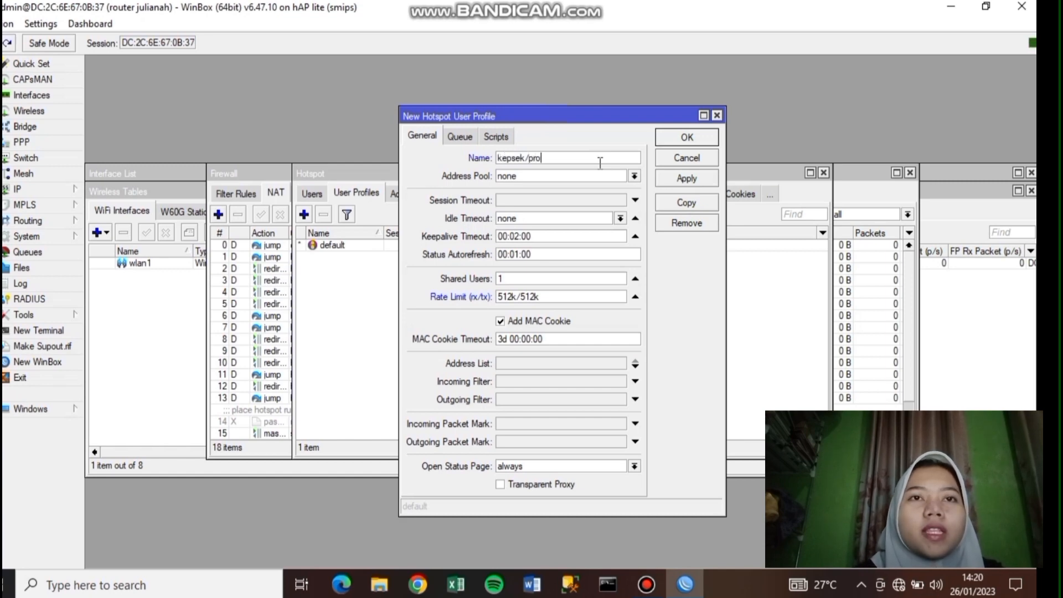
type("ek-p")
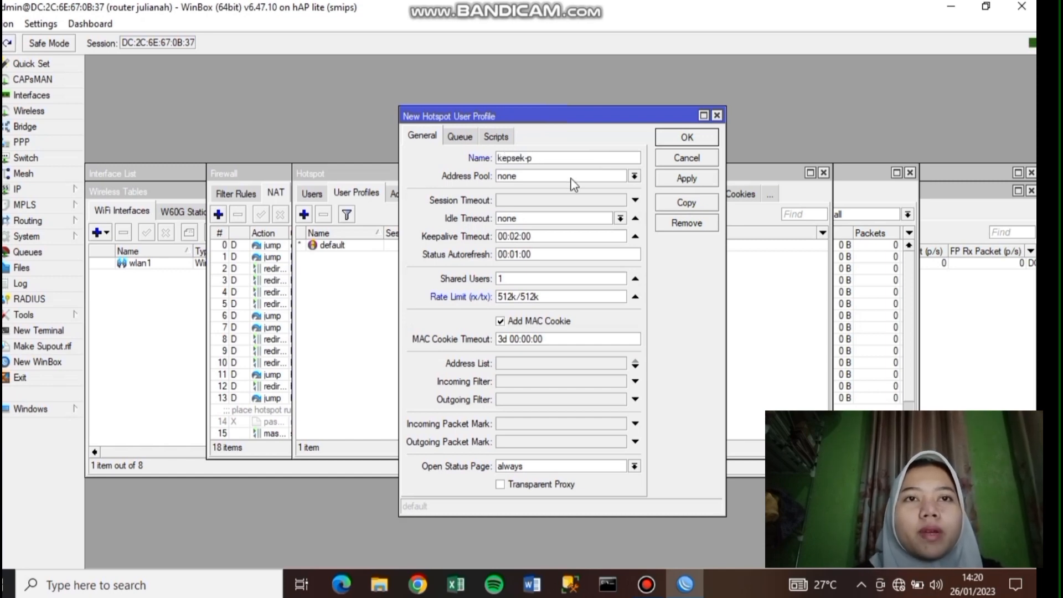
left_click(669, 138)
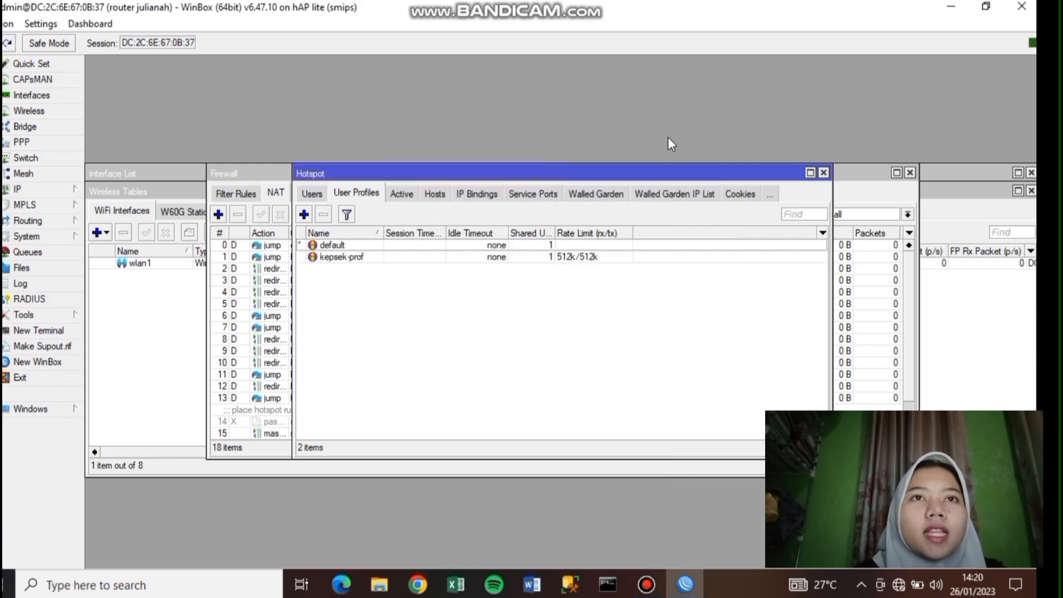
- Add hotspot user profile guru-prof with a 256k/256k rate limit
left_click(304, 215)
key("BackSpace")
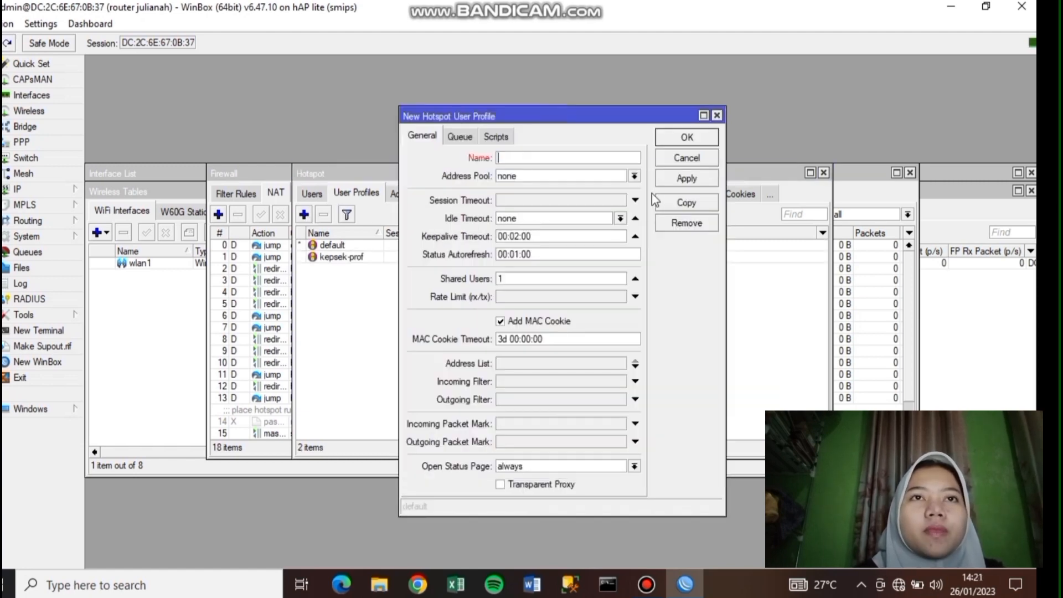
type("guru-prof")
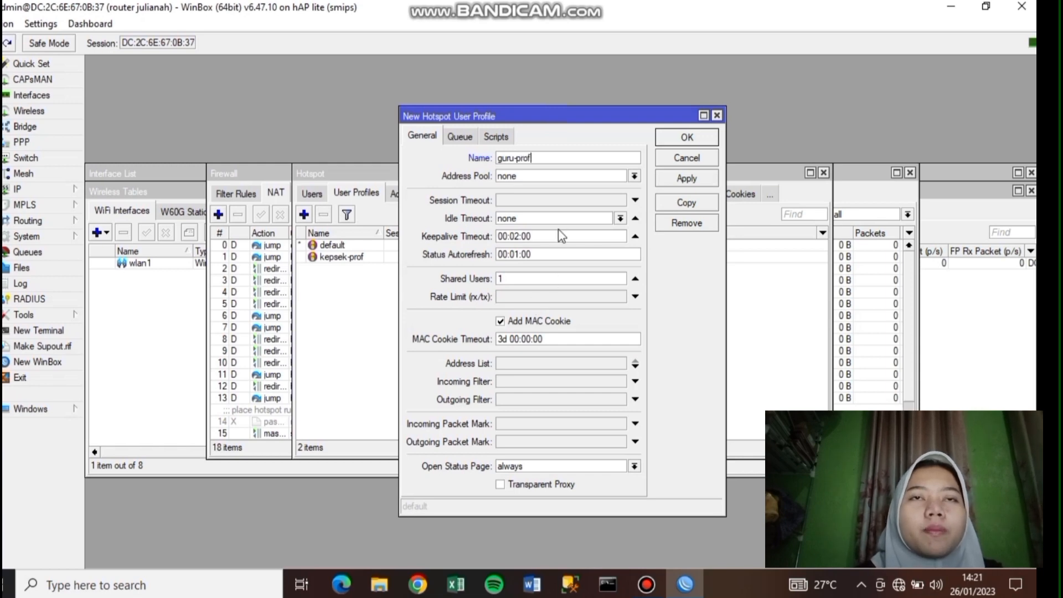
left_click(576, 298)
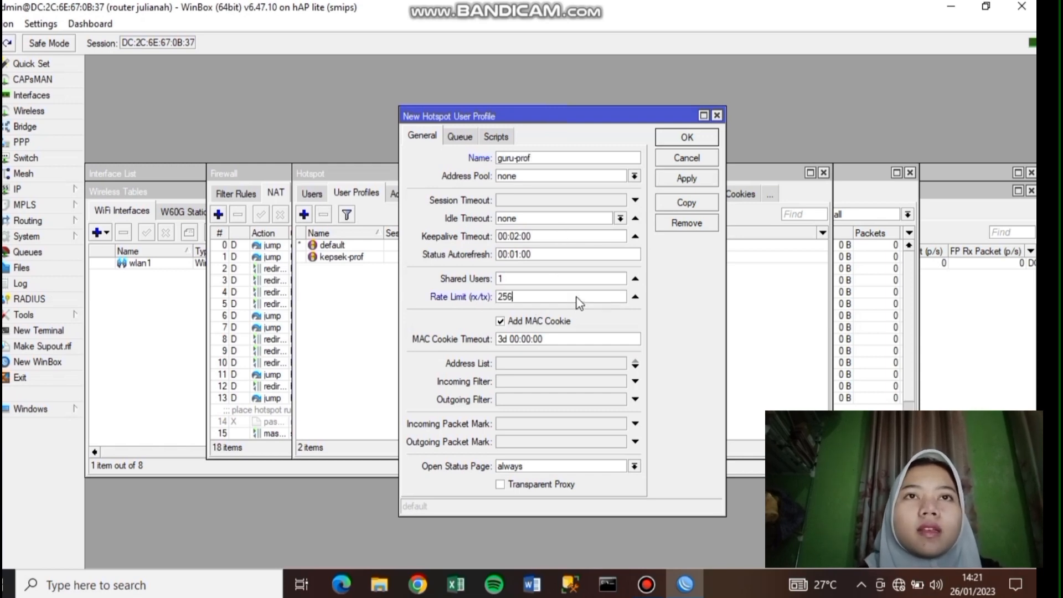
type("256k/256k")
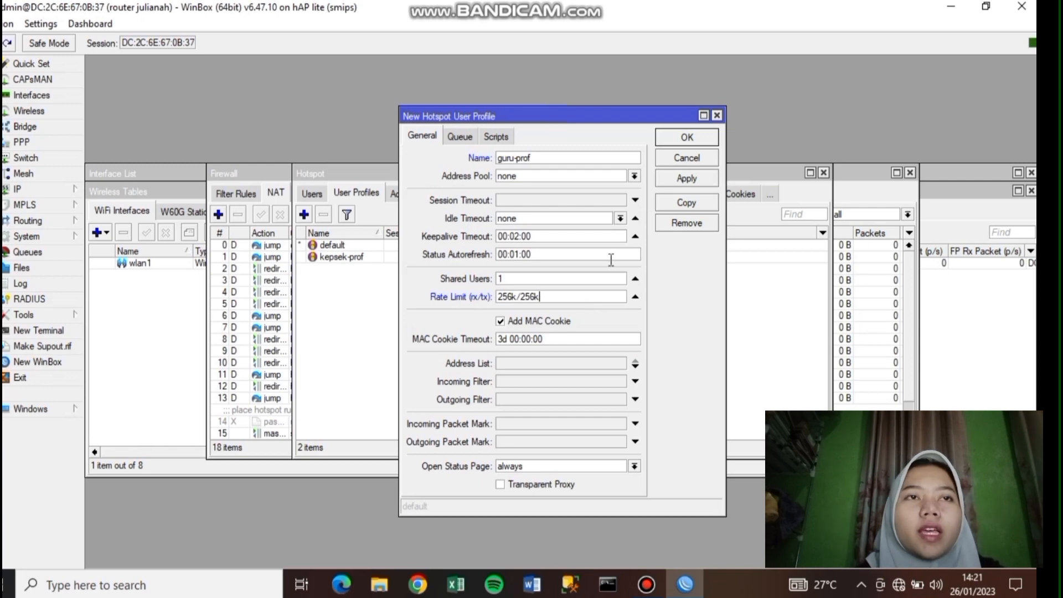
left_click(687, 179)
left_click(692, 138)
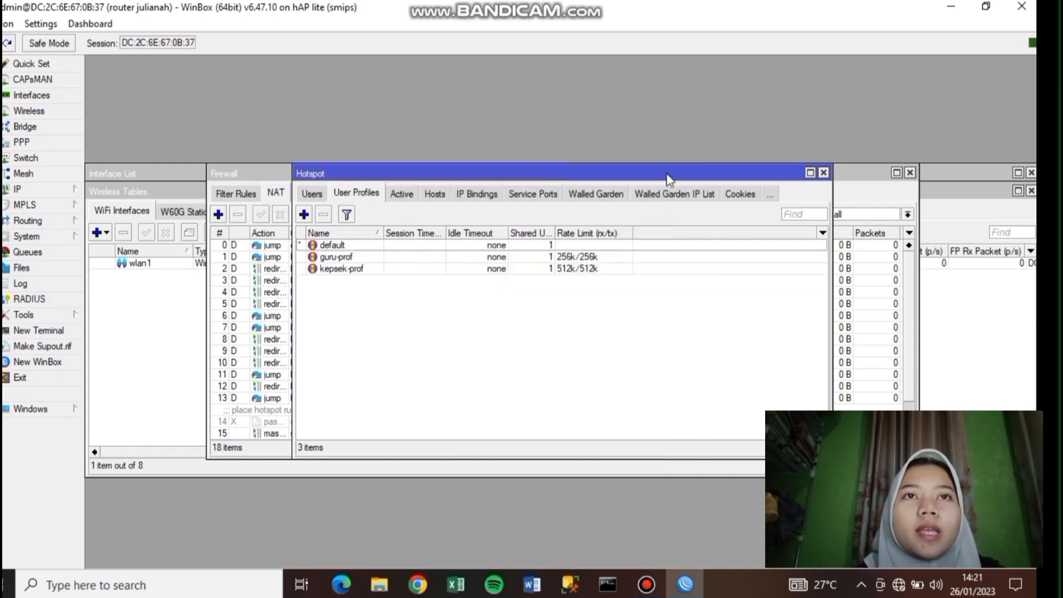
- Add hotspot user profile siswa with a 128k/128k rate limit
left_click(304, 215)
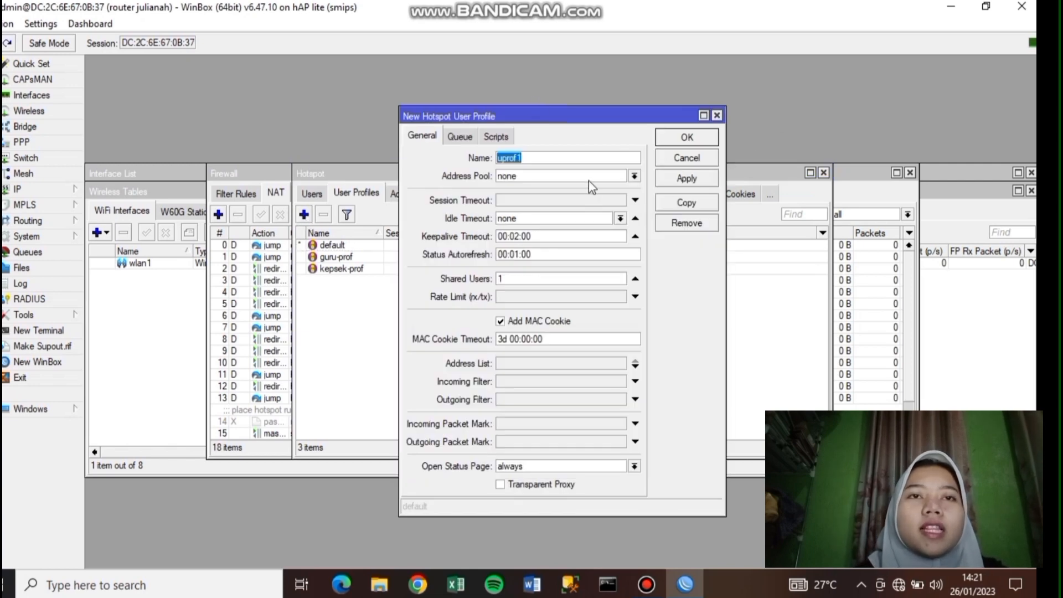
type("siswa")
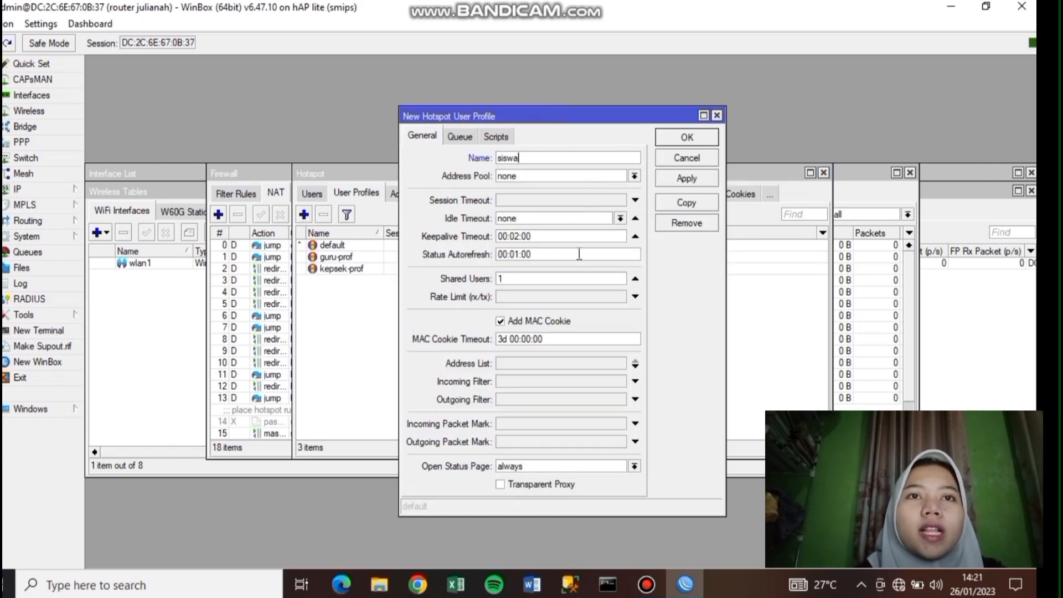
left_click(580, 297)
type("128")
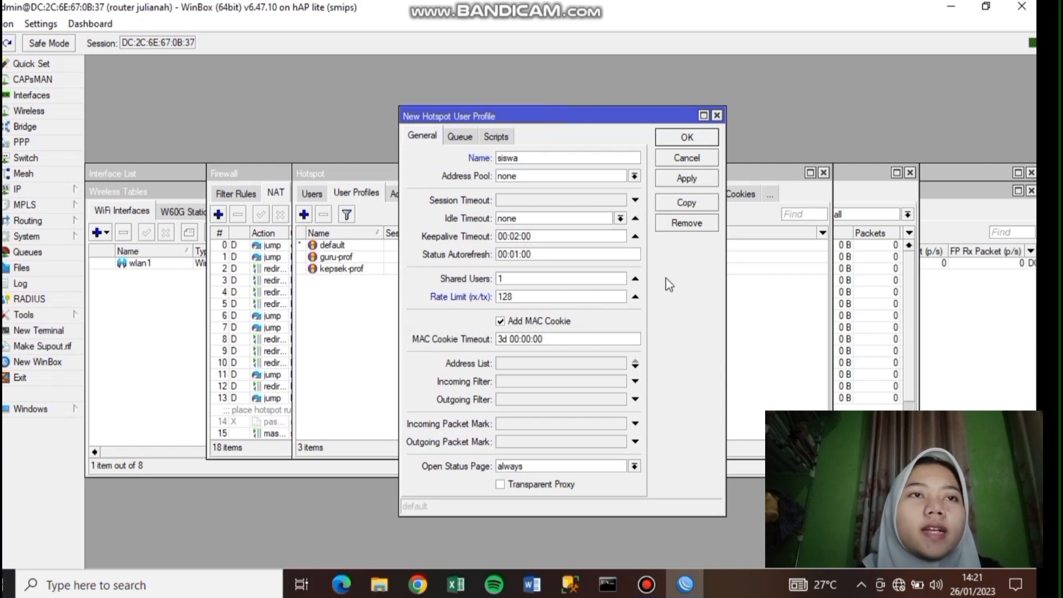
type("k/128k")
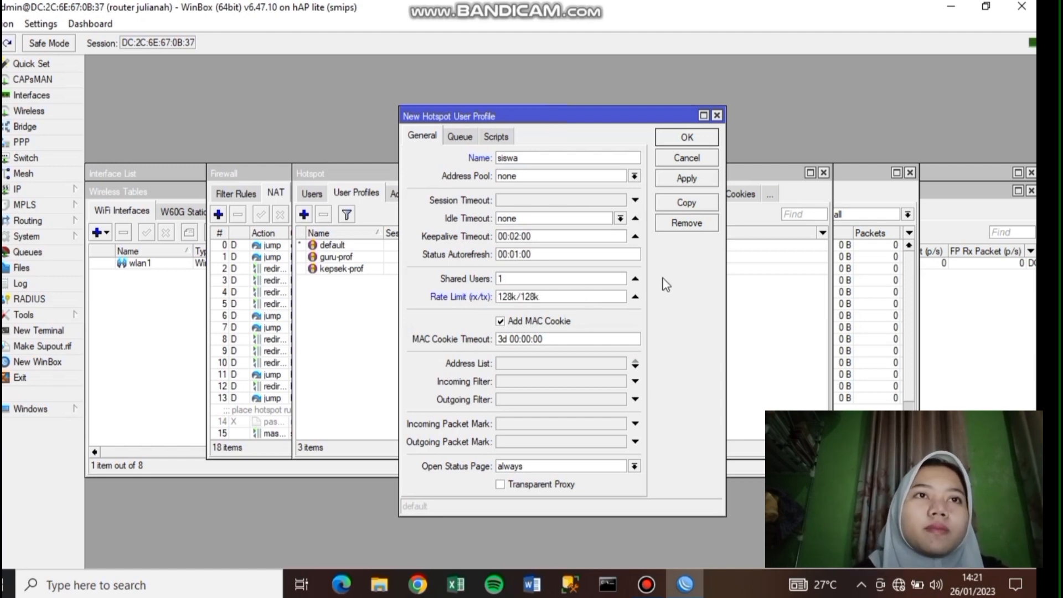
left_click(688, 178)
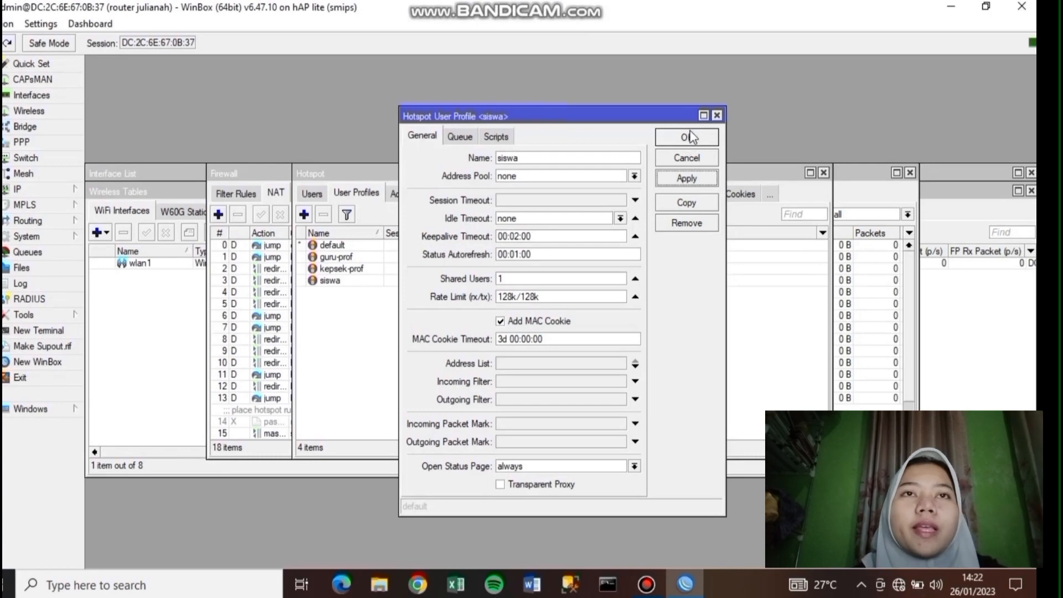
left_click(687, 137)
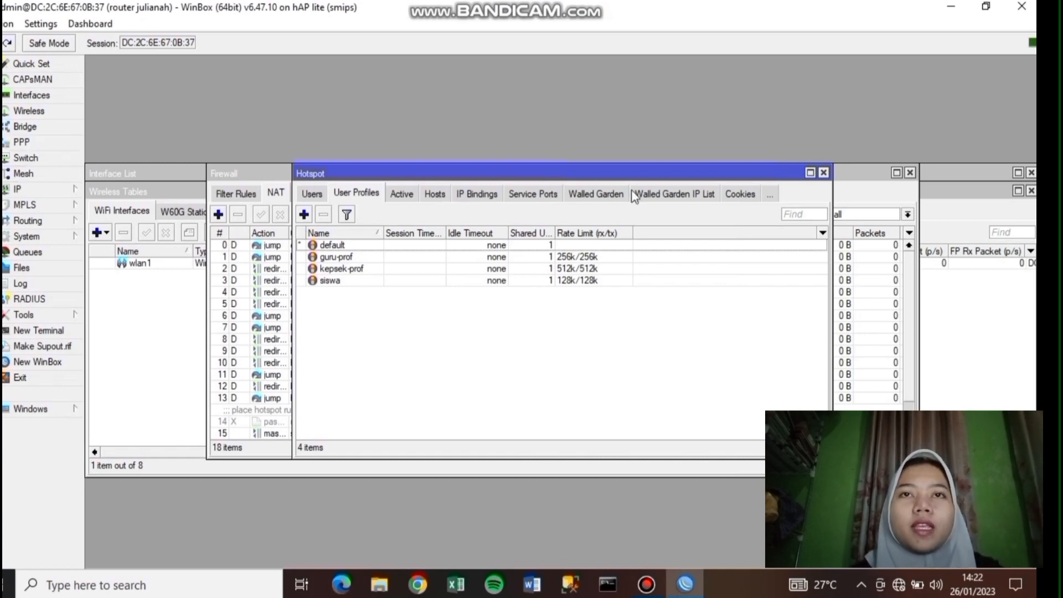
- Add hotspot user kepala sekolah with a password
left_click(309, 191)
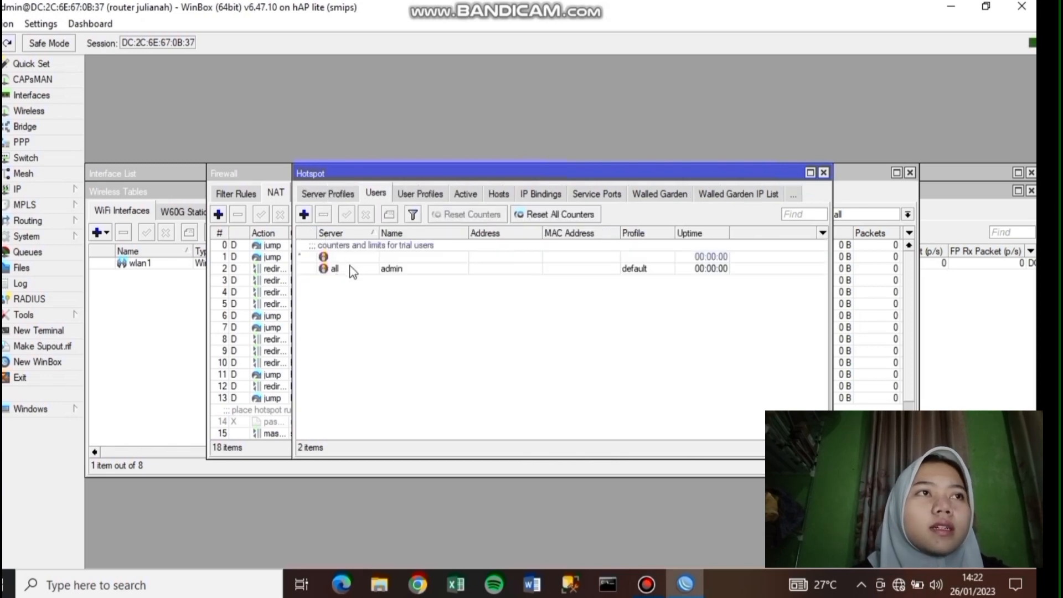
left_click(304, 214)
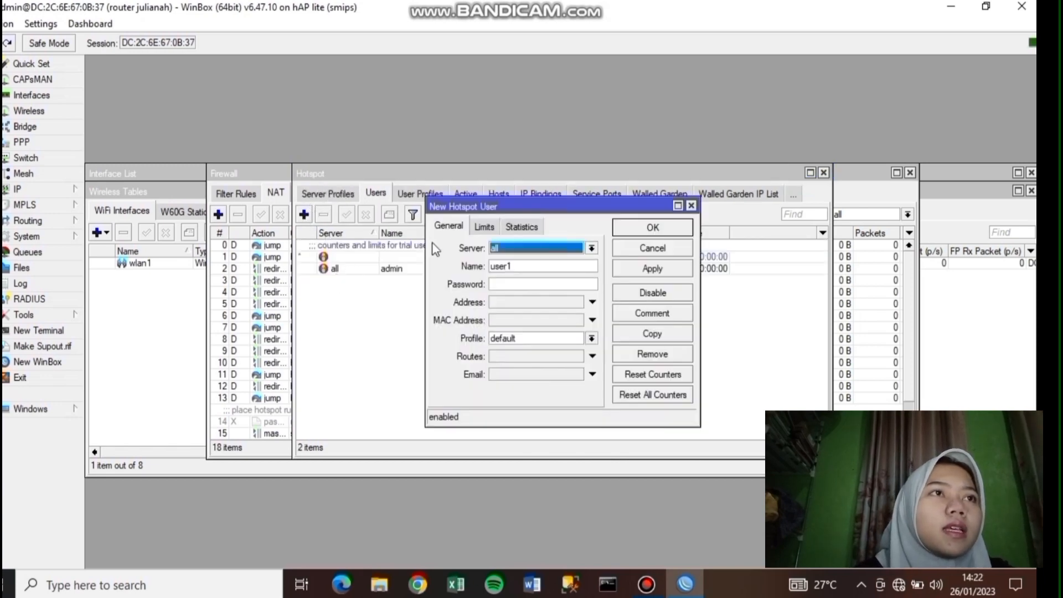
left_click(569, 285)
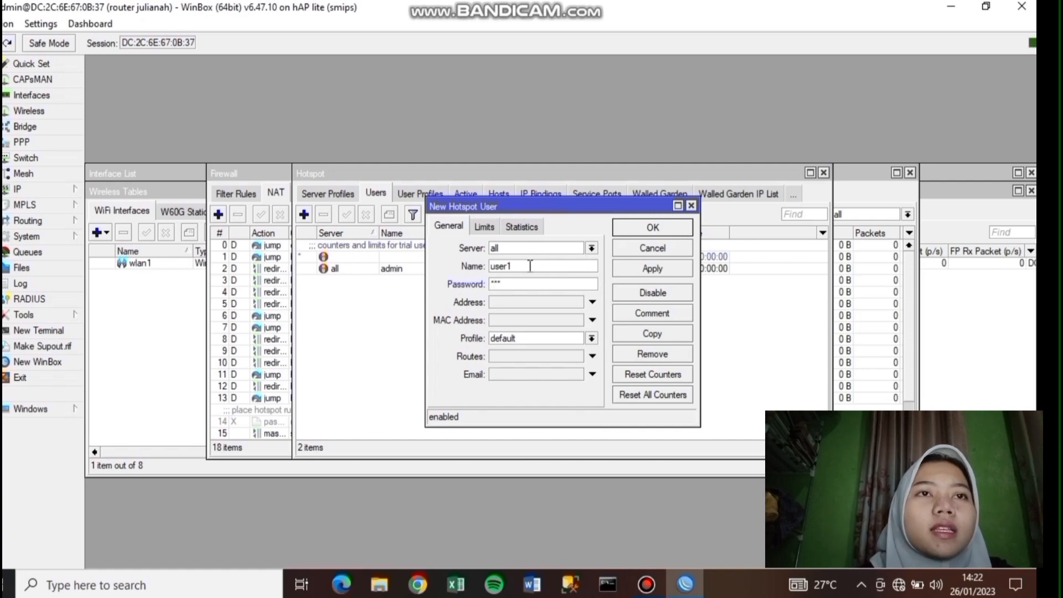
key("BackSpace")
key("BackSpace")
key("BackSpace")
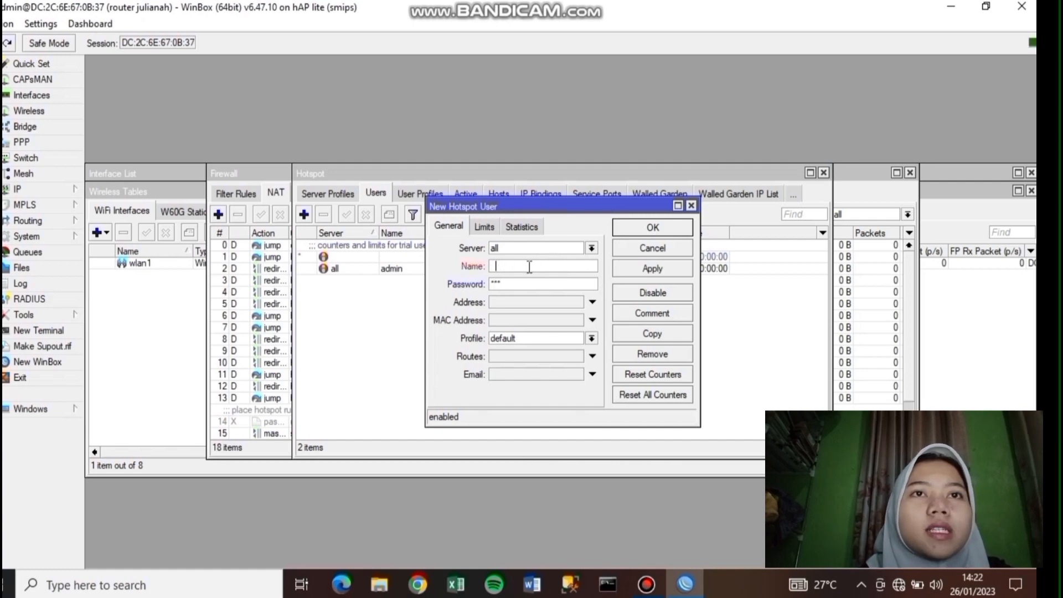
type("kepala sekolah")
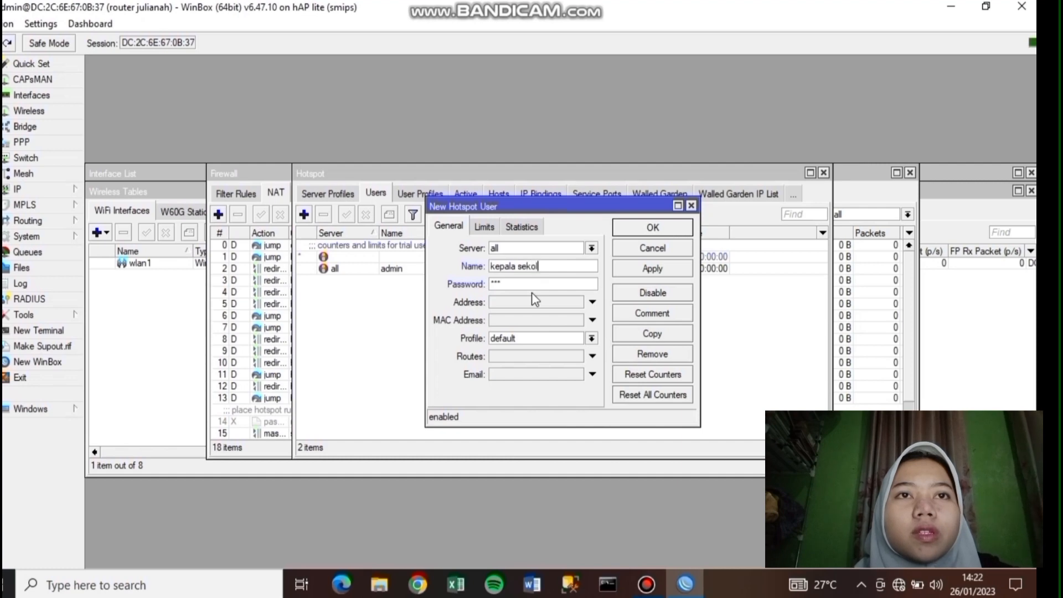
left_click(651, 268)
left_click(654, 229)
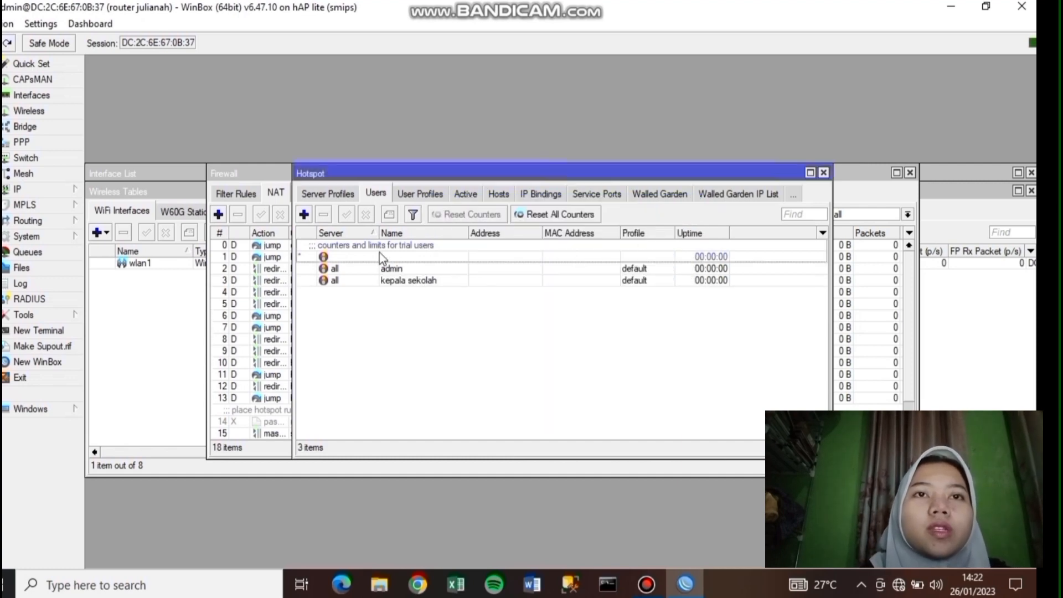
- Add hotspot user guru with a password
left_click(304, 214)
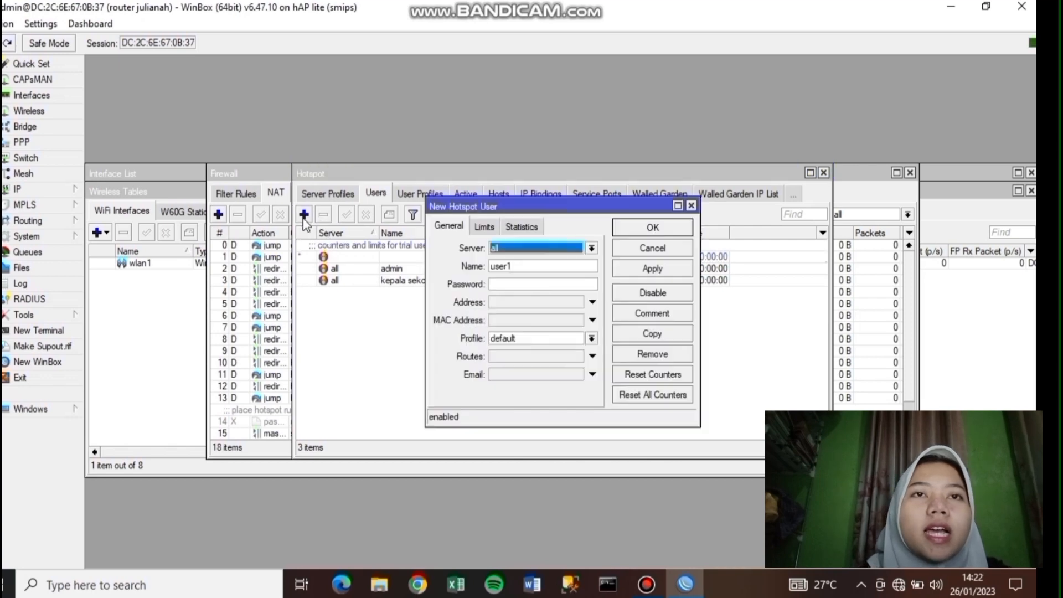
left_click(552, 269)
key("BackSpace")
key("BackSpace")
key("BackSpace")
key("BackSpace")
key("BackSpace")
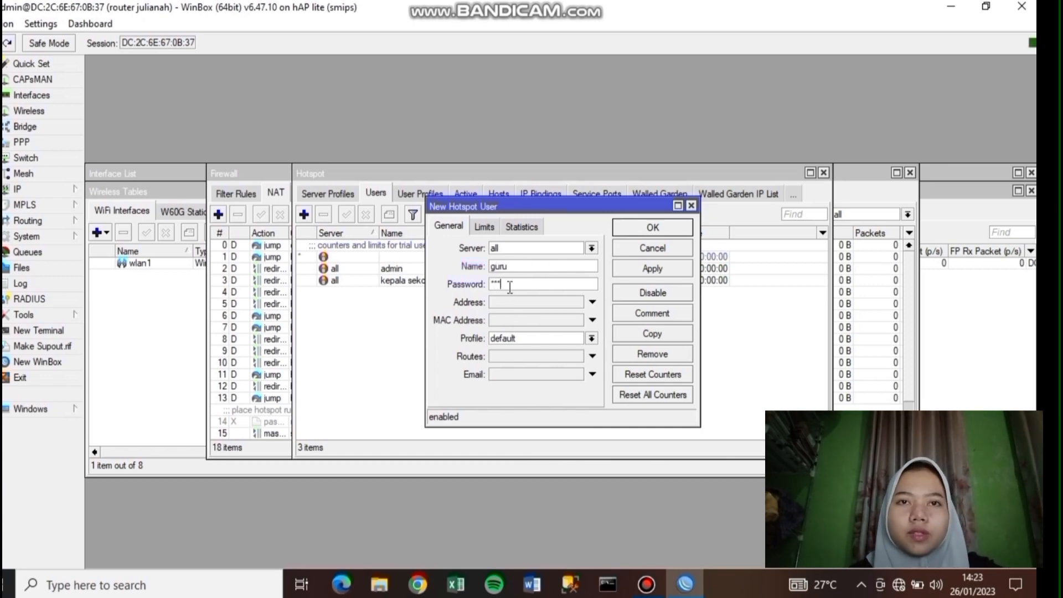
left_click(652, 270)
left_click(648, 227)
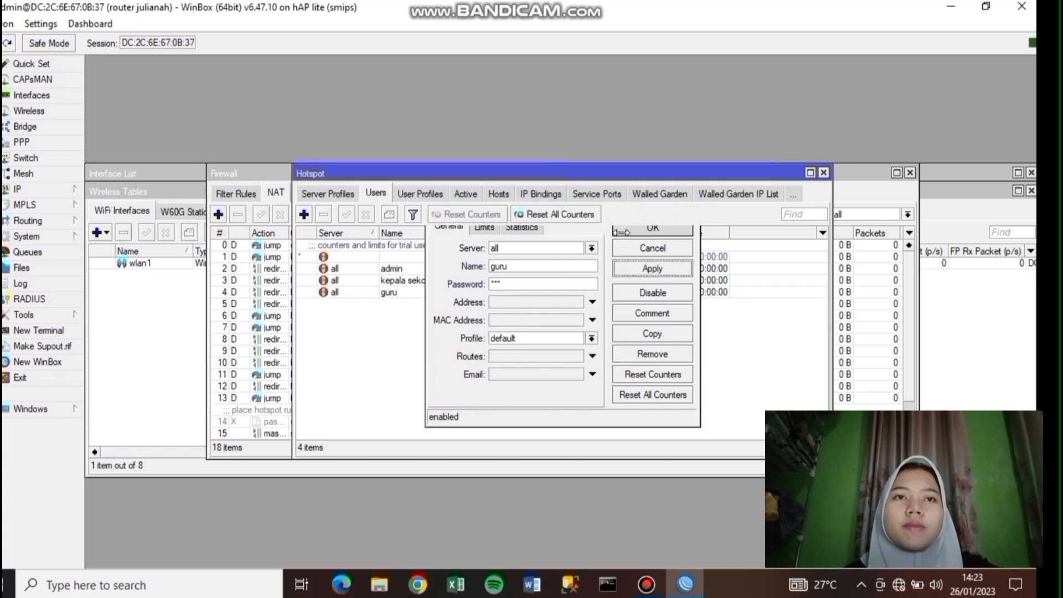
- Add hotspot user siswa with a password
left_click(304, 215)
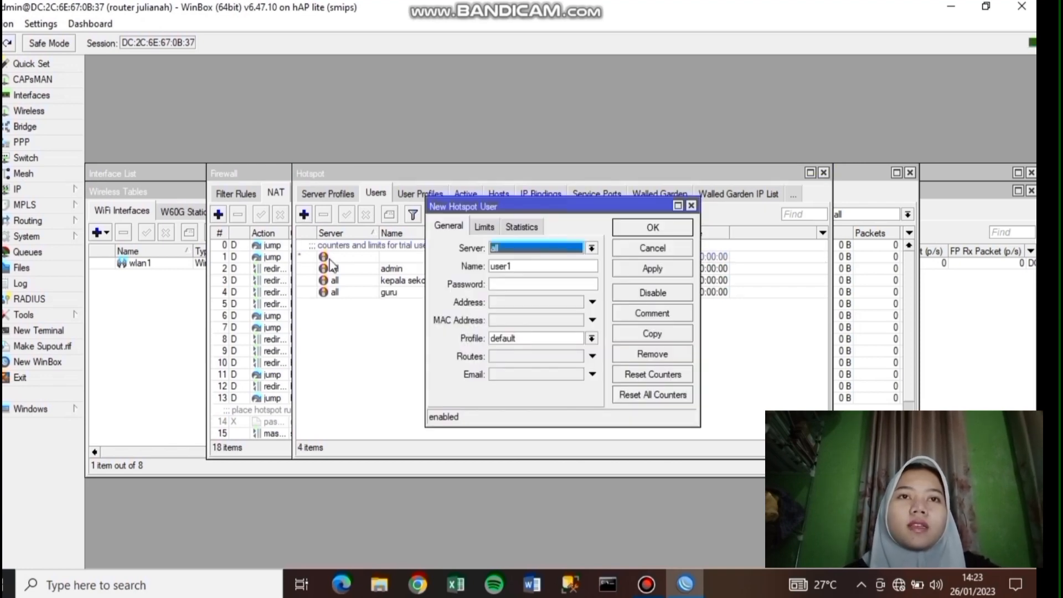
left_click(569, 266)
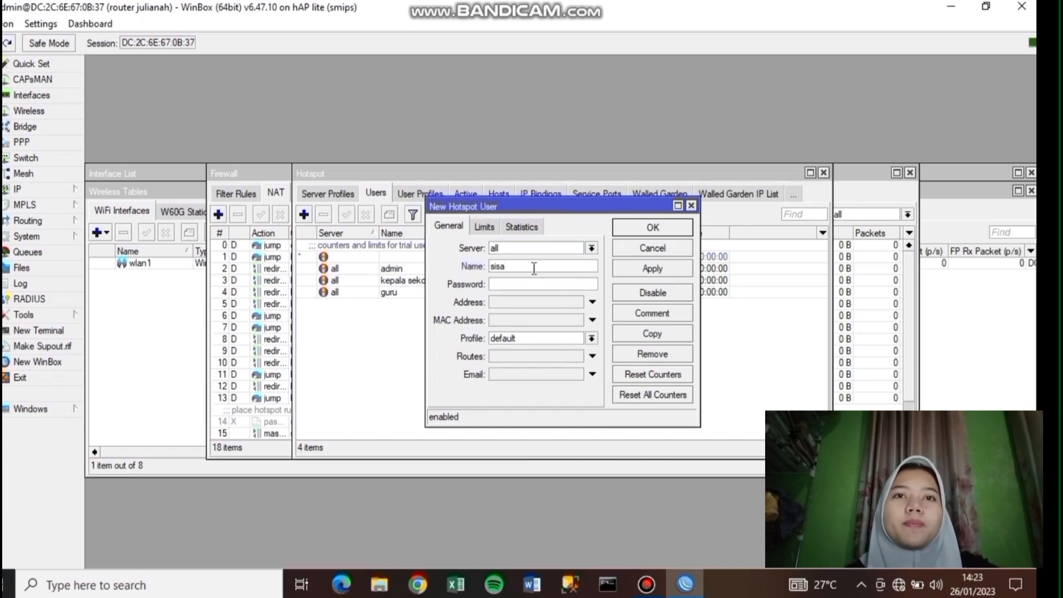
type("siswa")
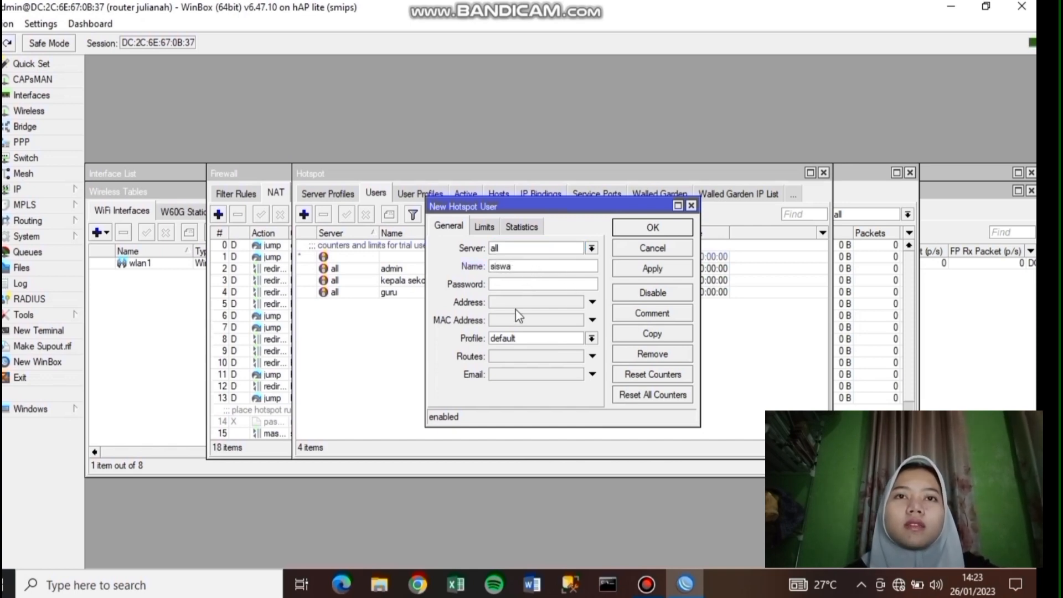
type("123")
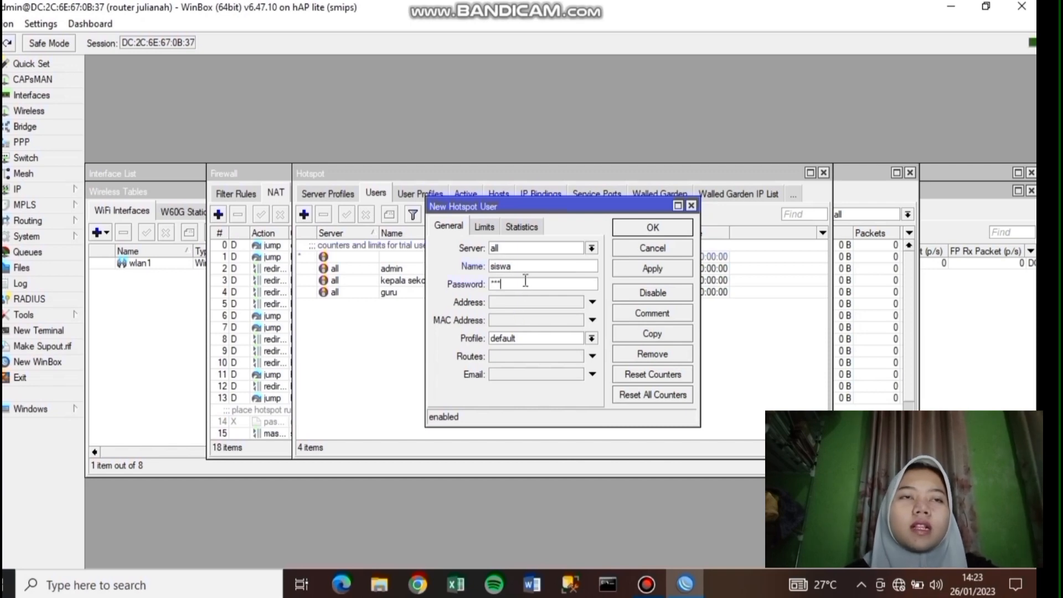
left_click(634, 268)
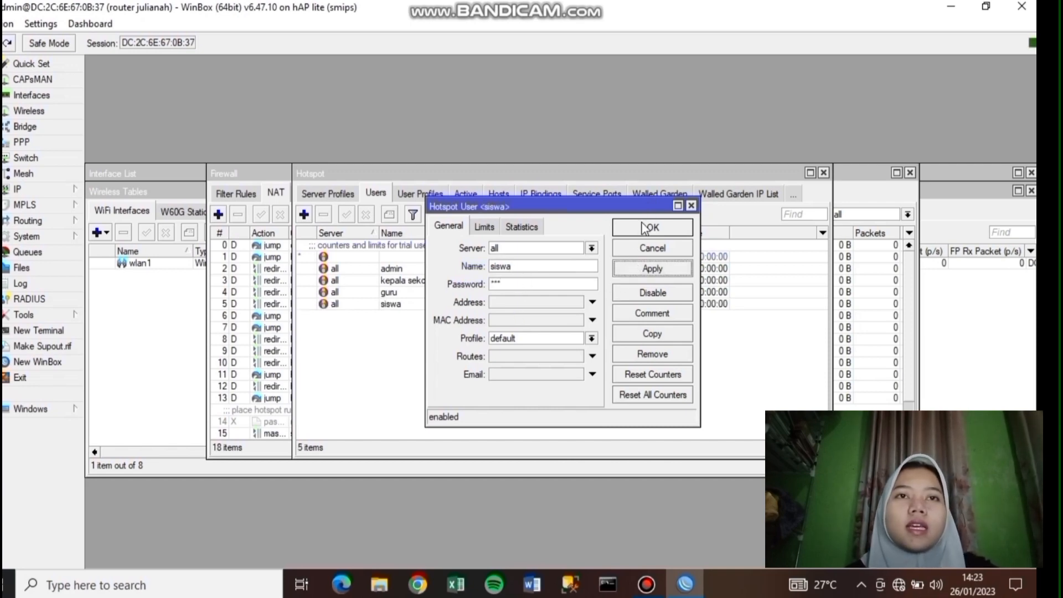
left_click(645, 228)
mouse_move(637, 7)
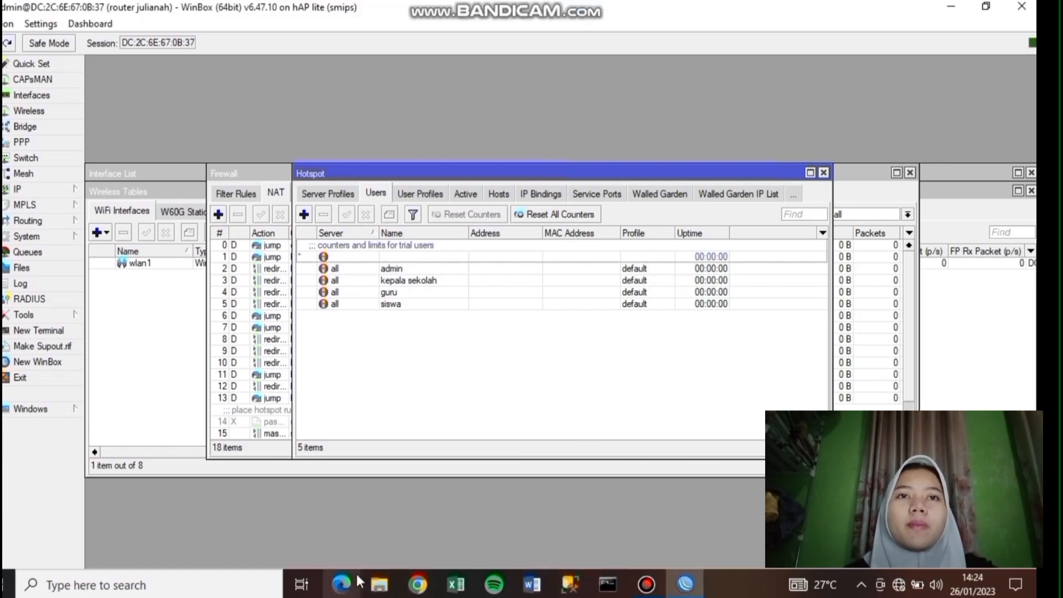
left_click(371, 585)
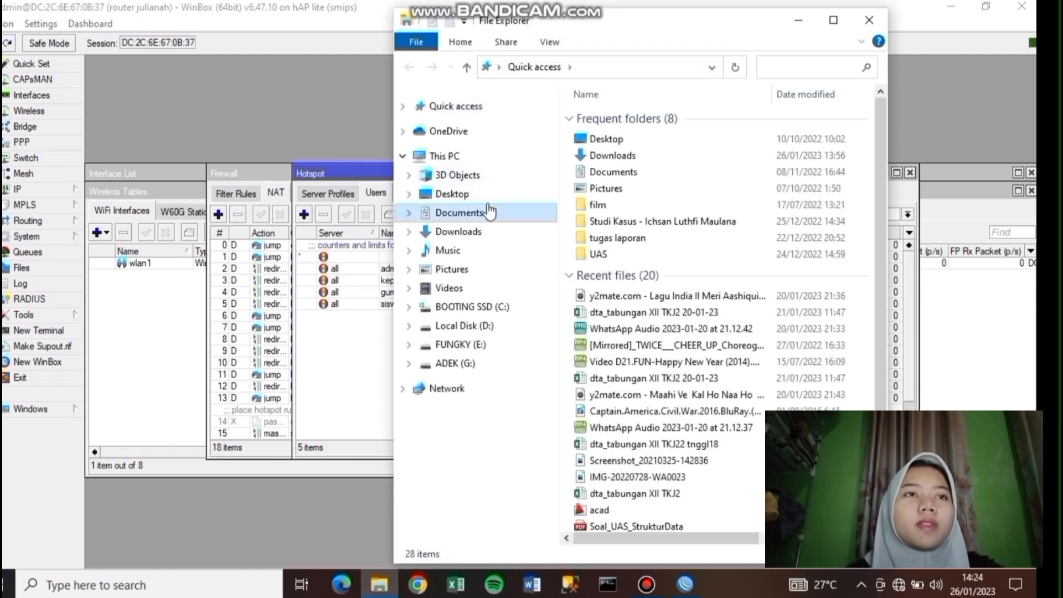
- Create a folder named 'hotspot julianah' in Documents and open it
left_click(489, 211)
scroll(693, 235, "down", 4)
scroll(718, 135, "up", 1)
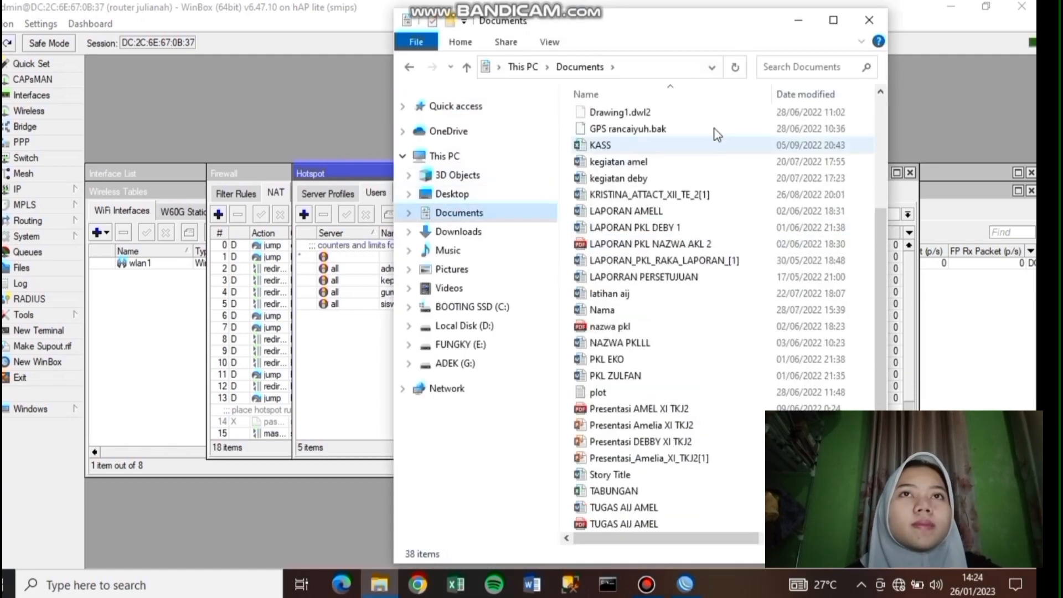
scroll(719, 135, "up", 2)
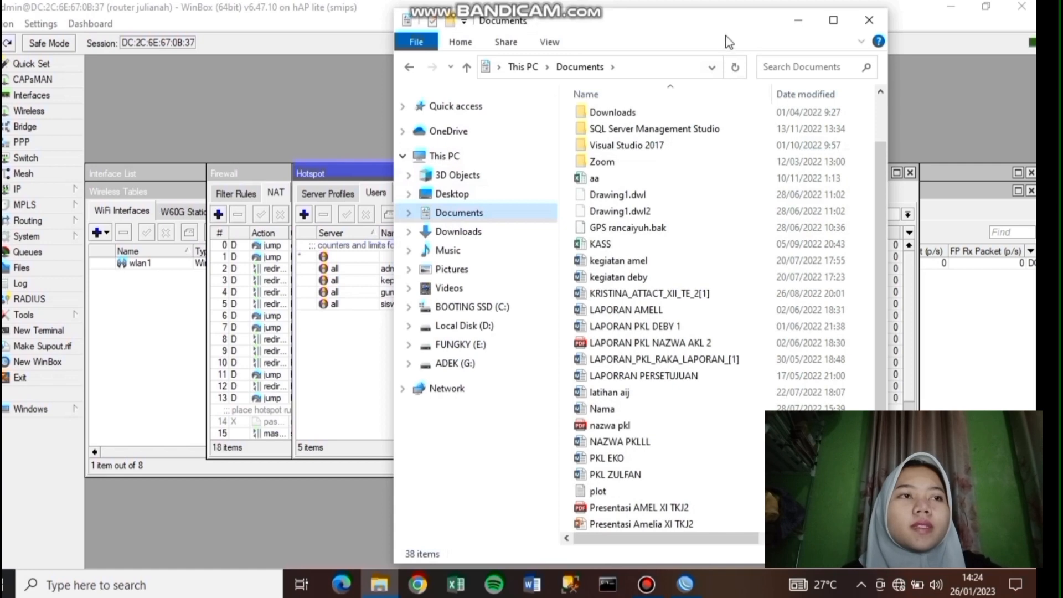
left_click(451, 21)
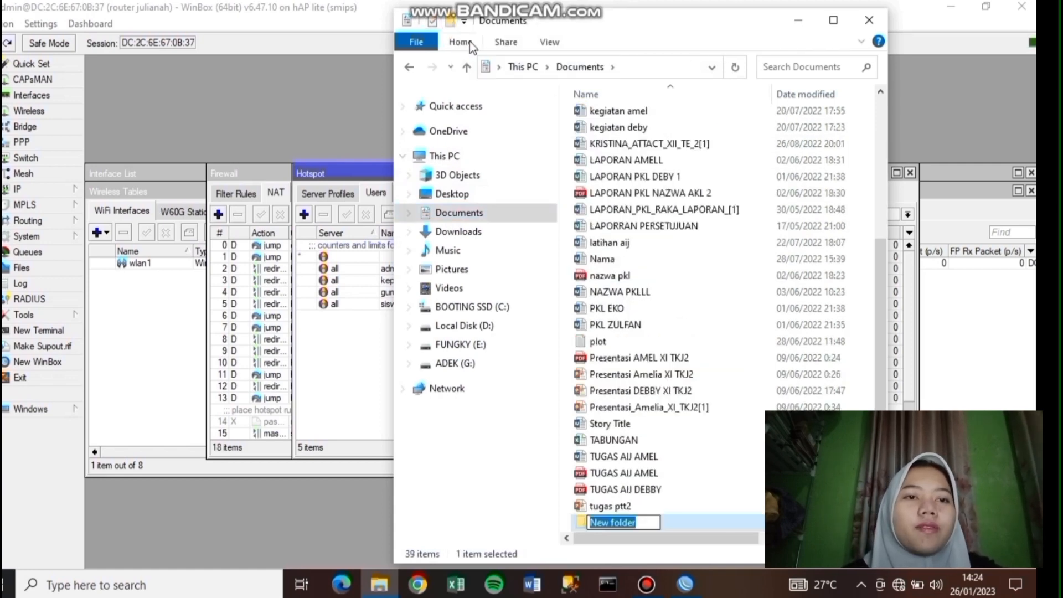
type("ho")
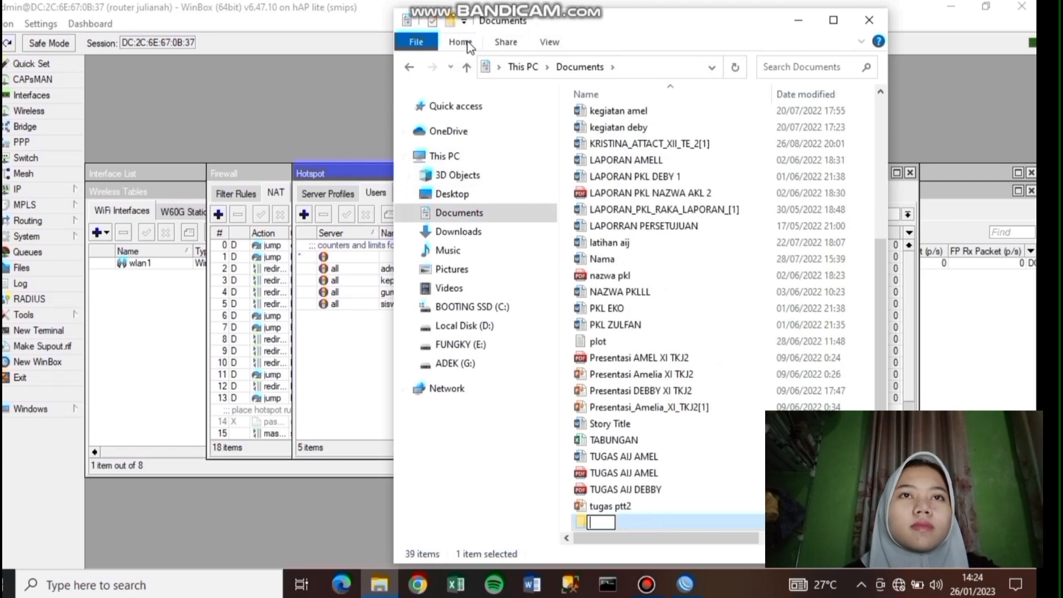
type("tspot")
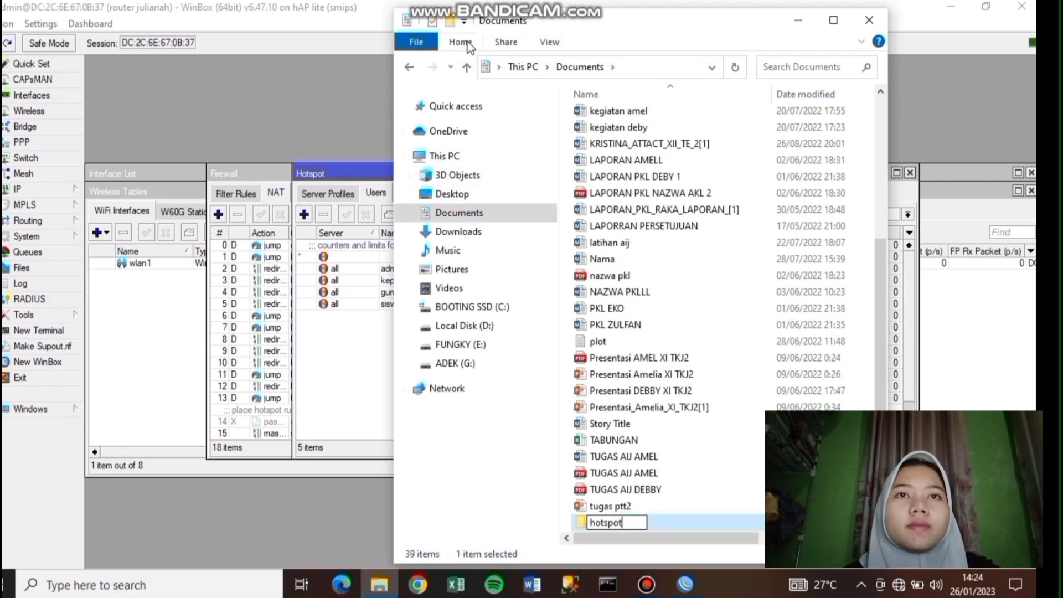
type(" julianah")
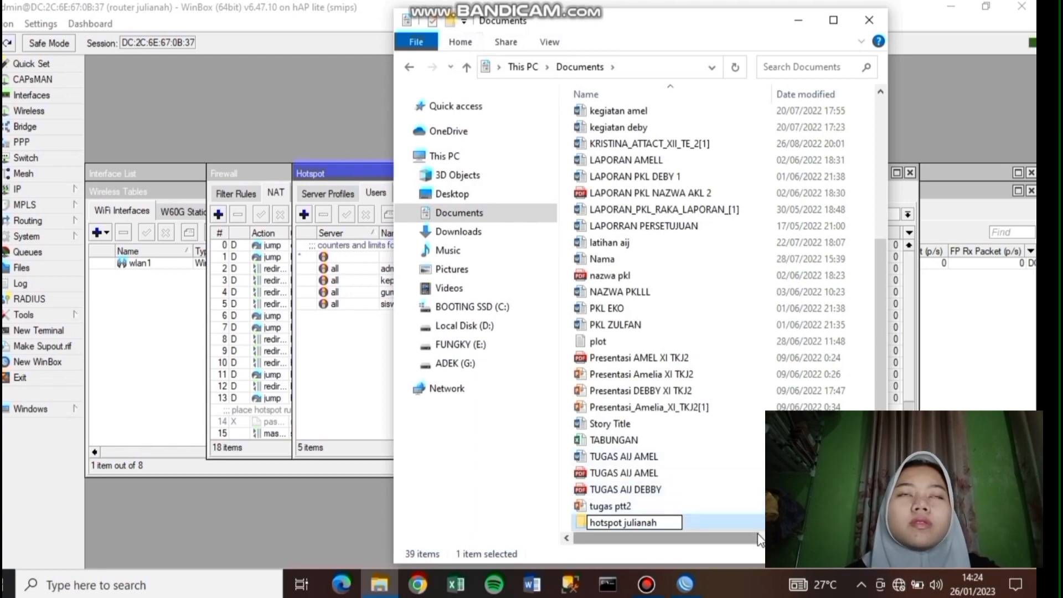
key("Return")
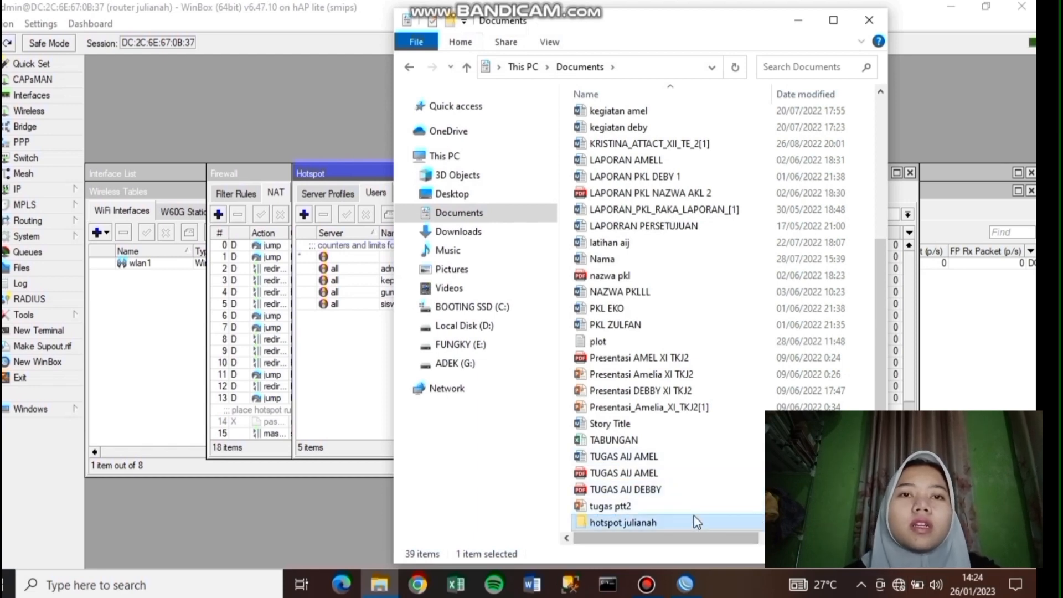
double_click(695, 525)
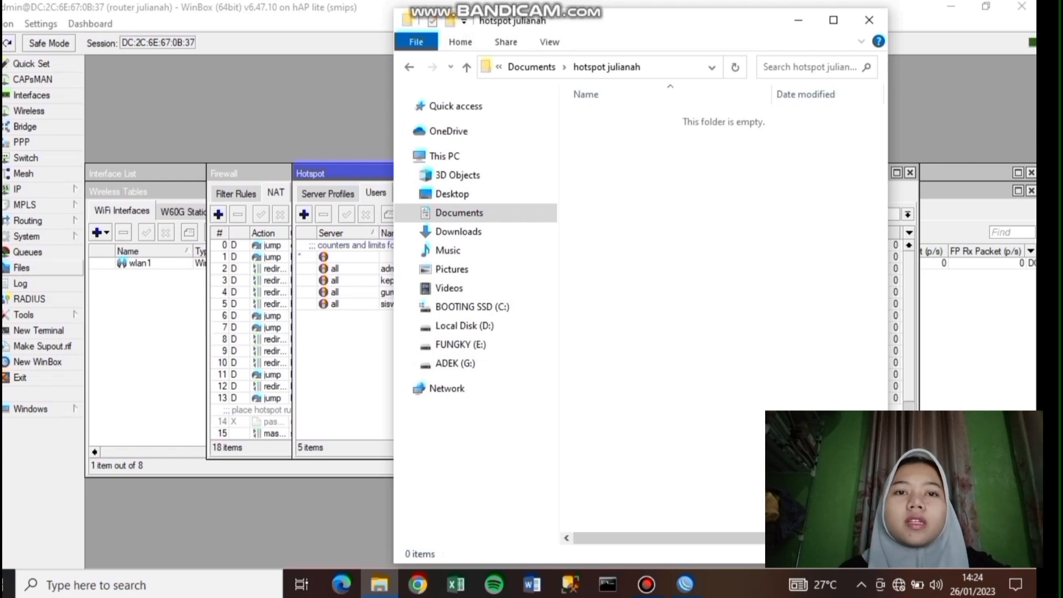
- Copy the router's hotspot directory from WinBox's File List into 'hotspot julianah' and open it
key("super+Left")
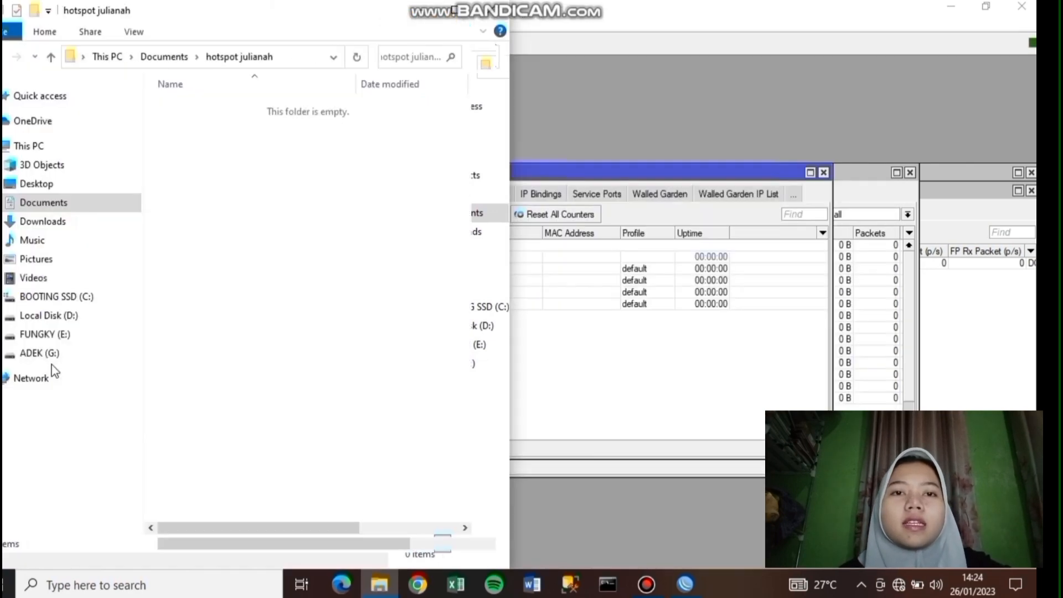
left_click(576, 310)
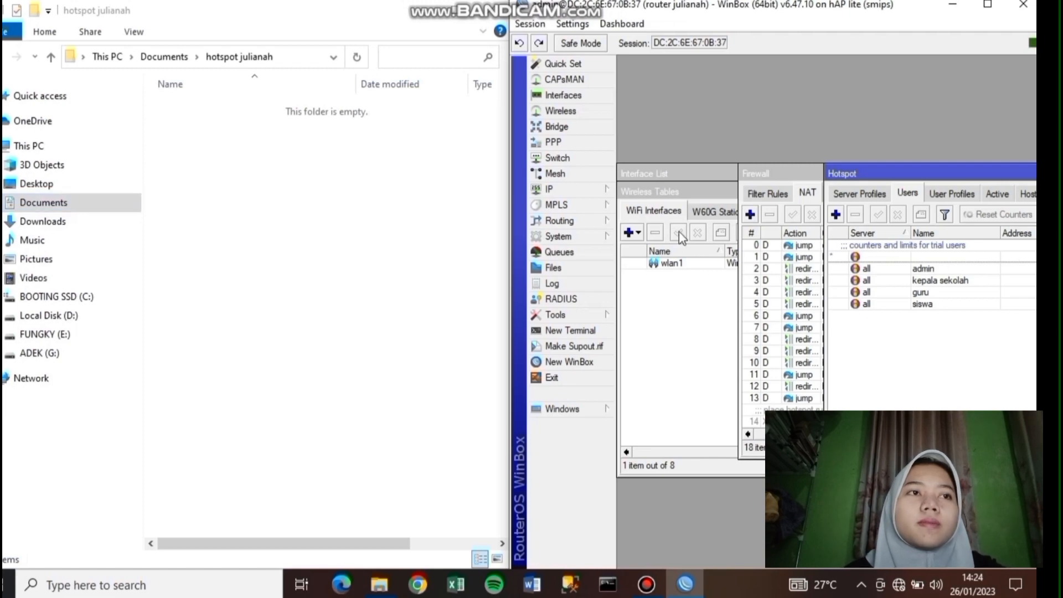
left_click(554, 268)
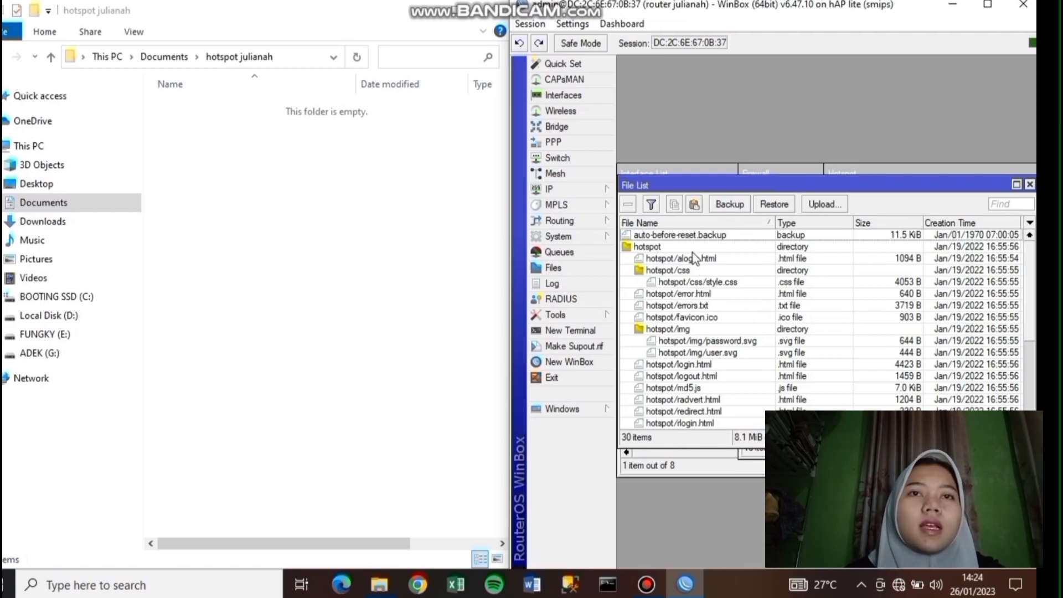
left_click_drag(664, 247, 260, 152)
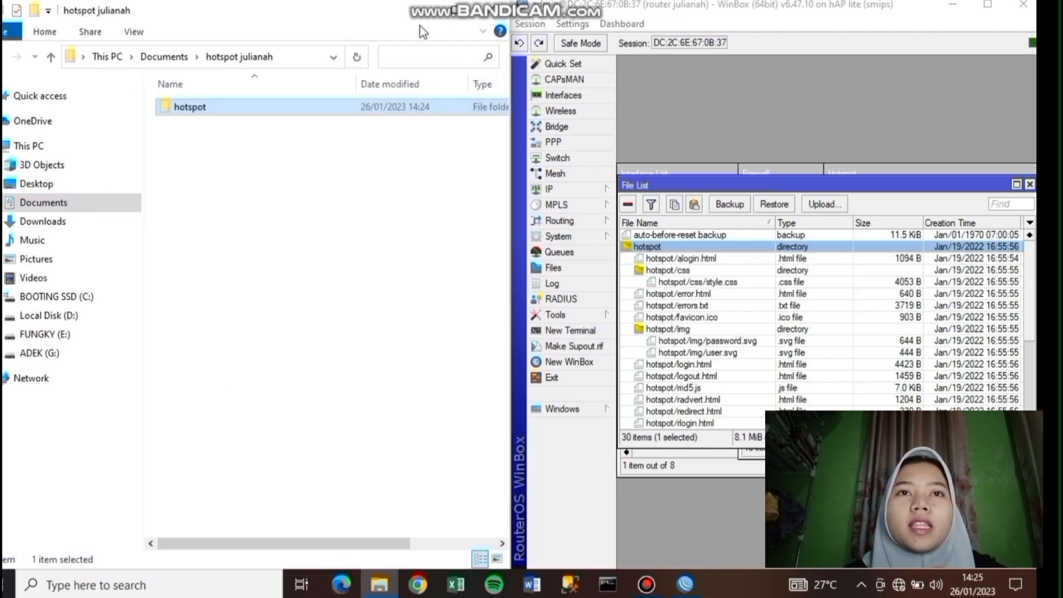
double_click(391, 109)
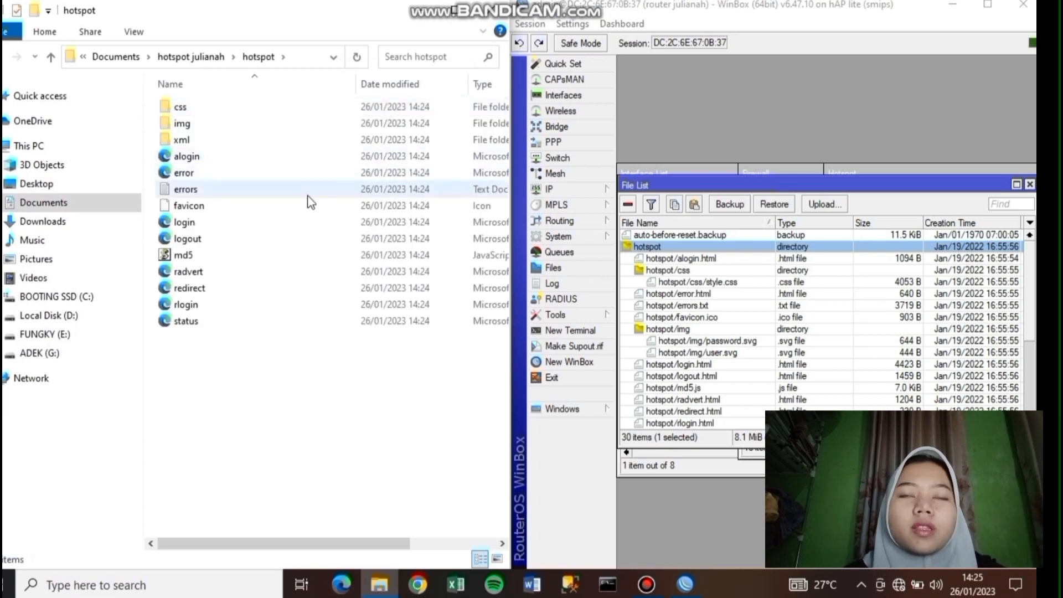
double_click(294, 222)
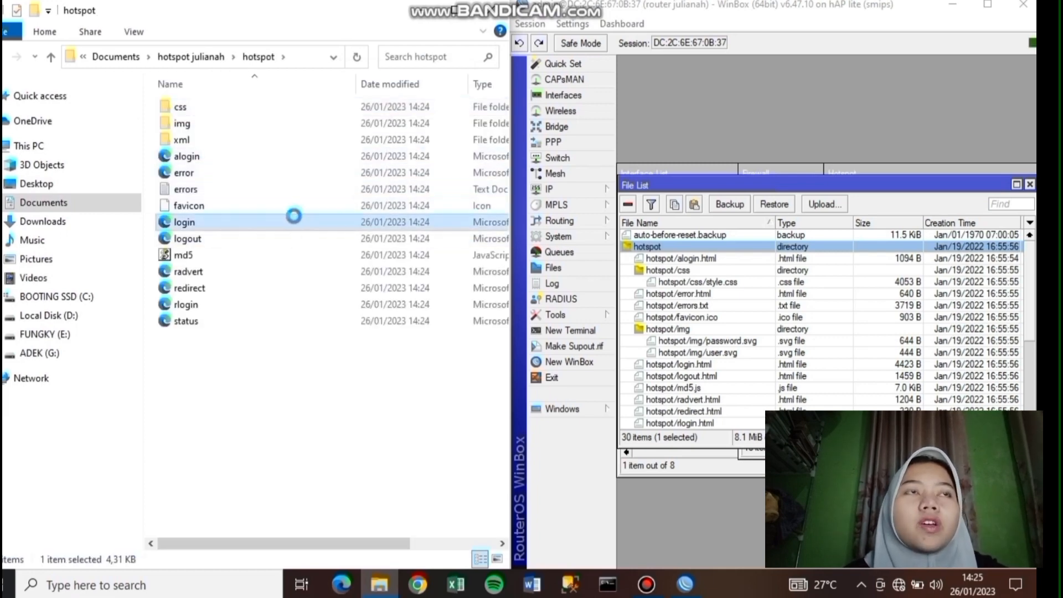
- Open the login page file in Notepad and maximise the window
right_click(294, 218)
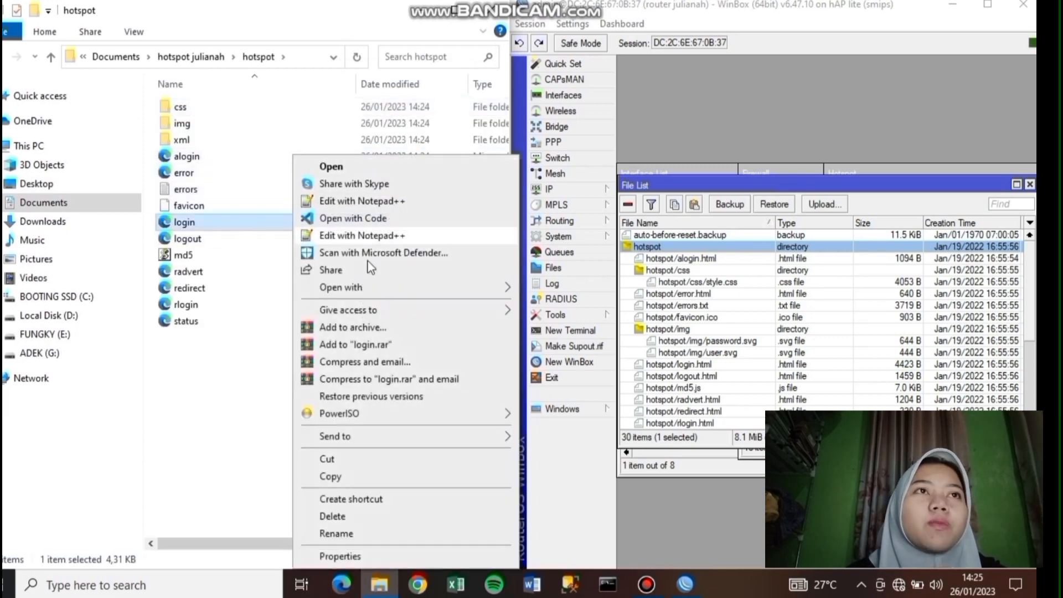
mouse_move(367, 287)
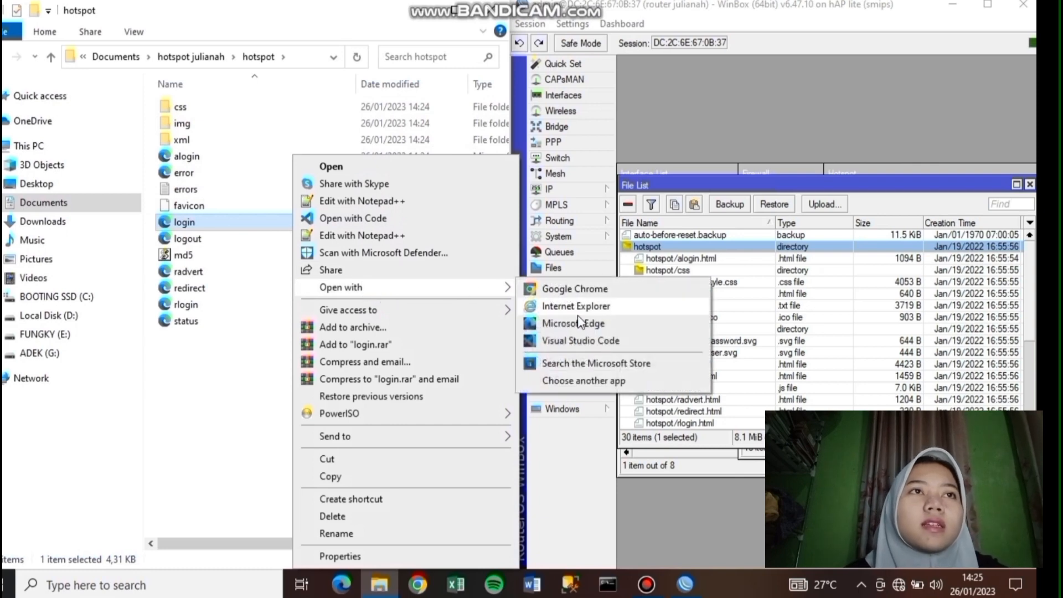
left_click(587, 381)
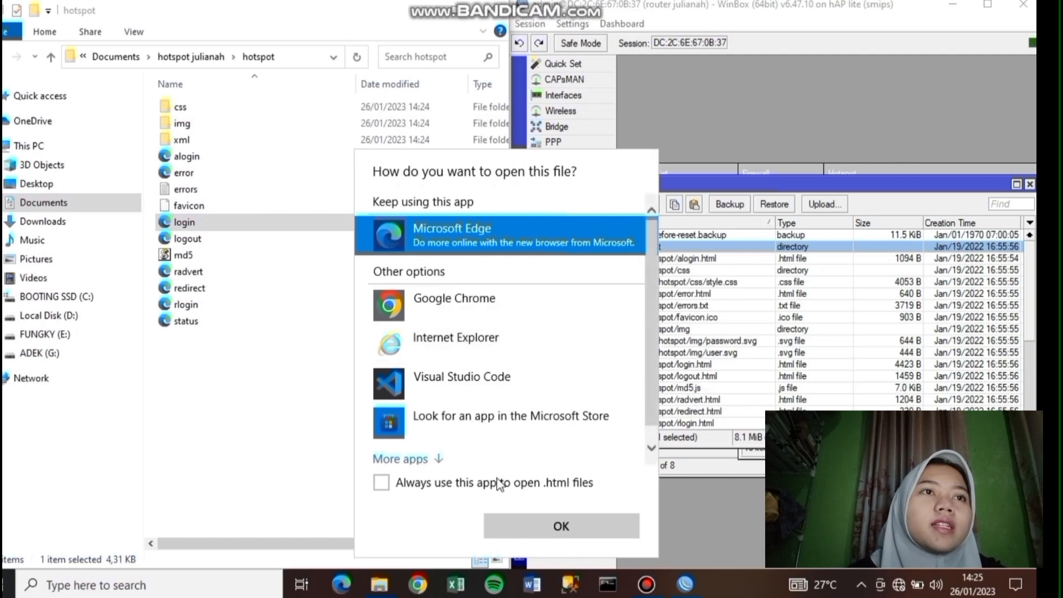
left_click(433, 459)
scroll(453, 354, "down", 5)
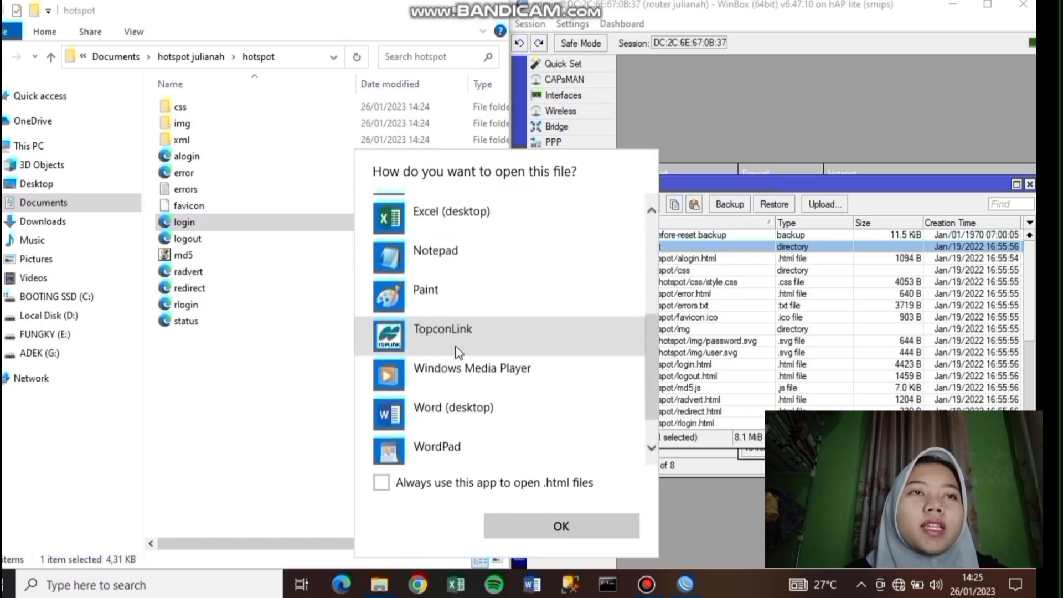
scroll(455, 346, "up", 3)
left_click(455, 332)
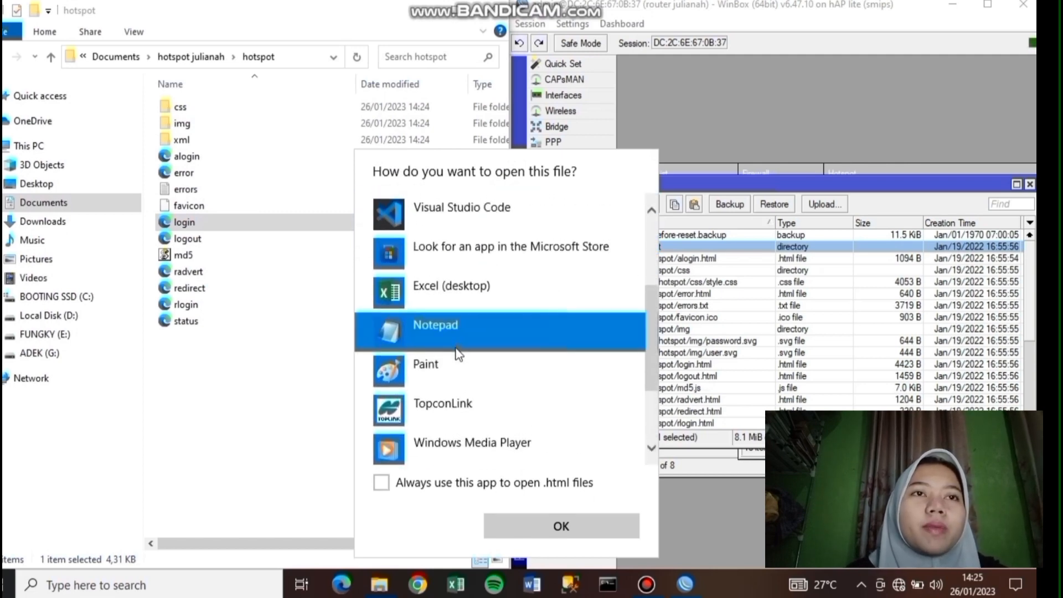
left_click(504, 526)
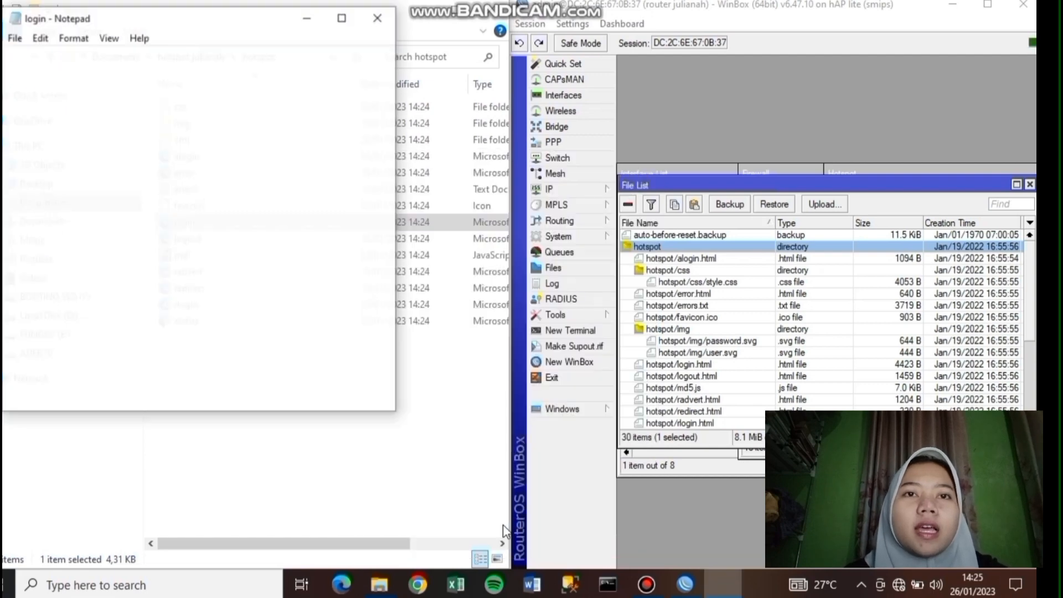
left_click_drag(318, 26, 338, 32)
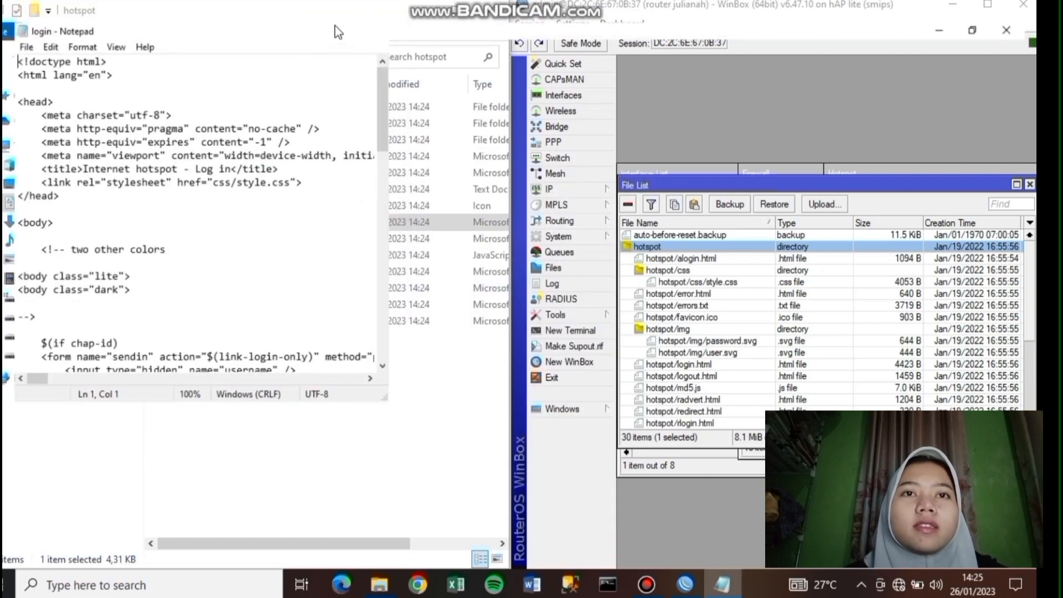
double_click(338, 32)
- Replace the 'Powered by MikroTik RouterOS' footer with 'SELAMAT DATANG DI HOTSPOT' plus the owner's name, save, close
scroll(424, 191, "down", 20)
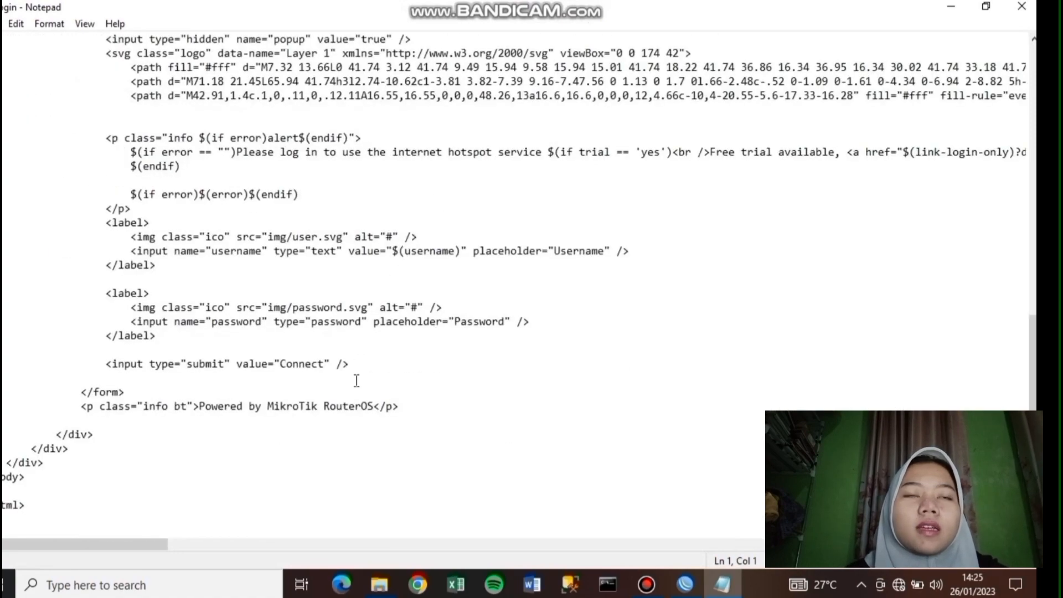
scroll(397, 244, "up", 15)
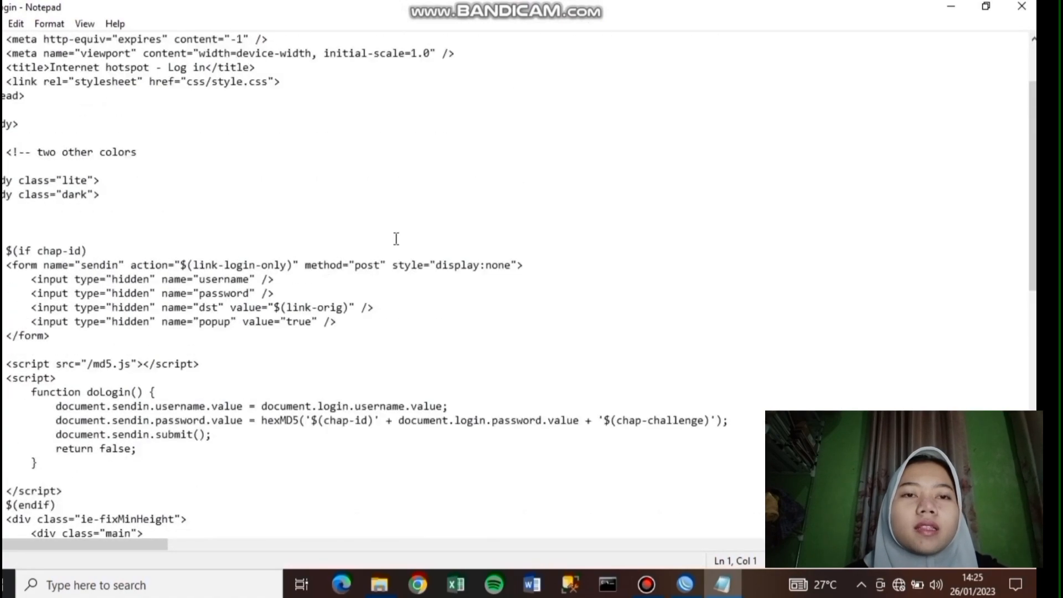
scroll(403, 253, "up", 1)
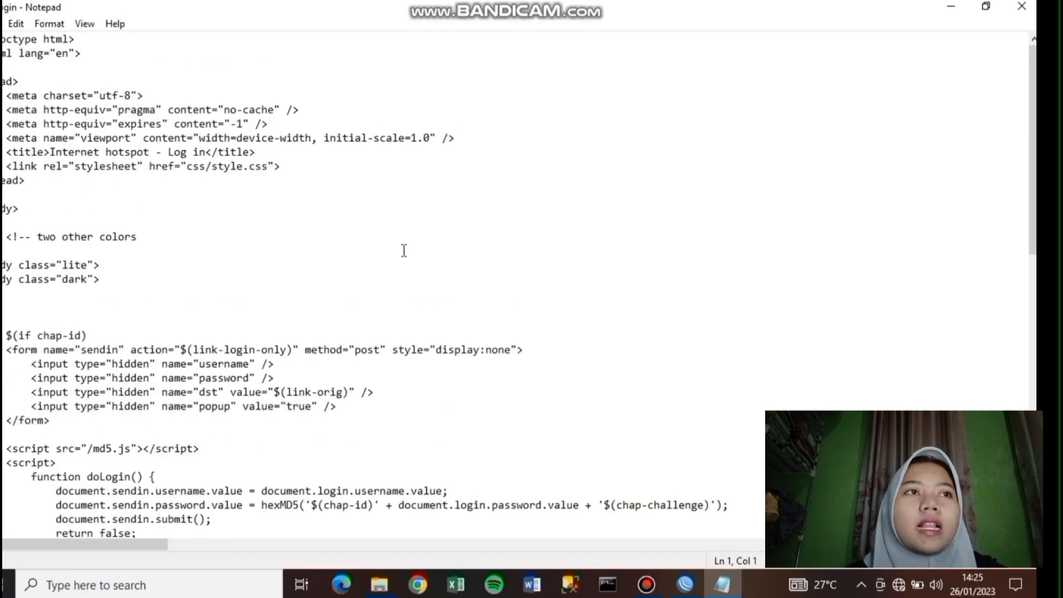
scroll(399, 260, "down", 16)
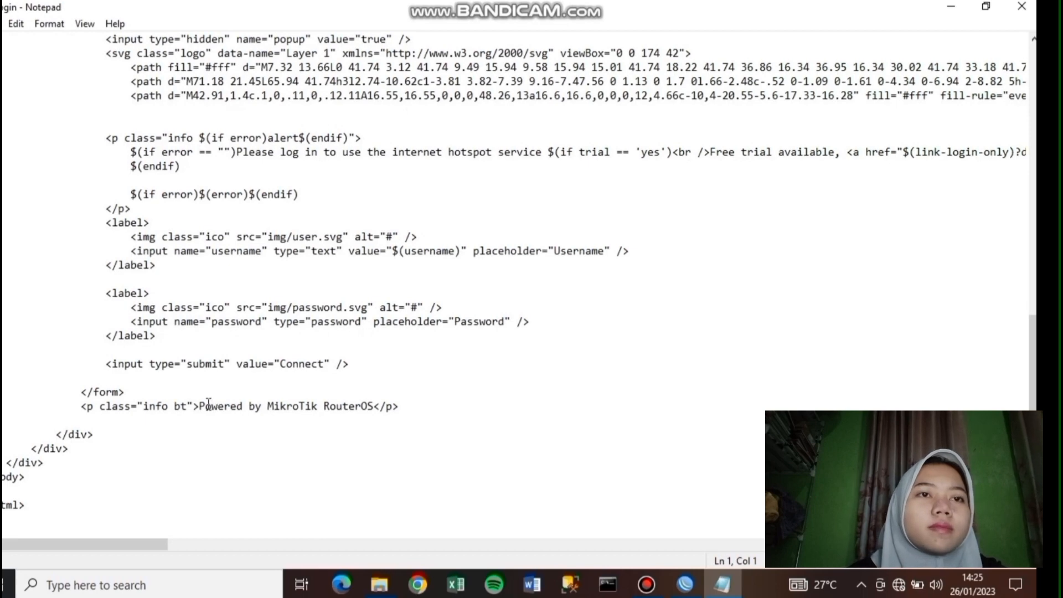
left_click_drag(205, 406, 364, 409)
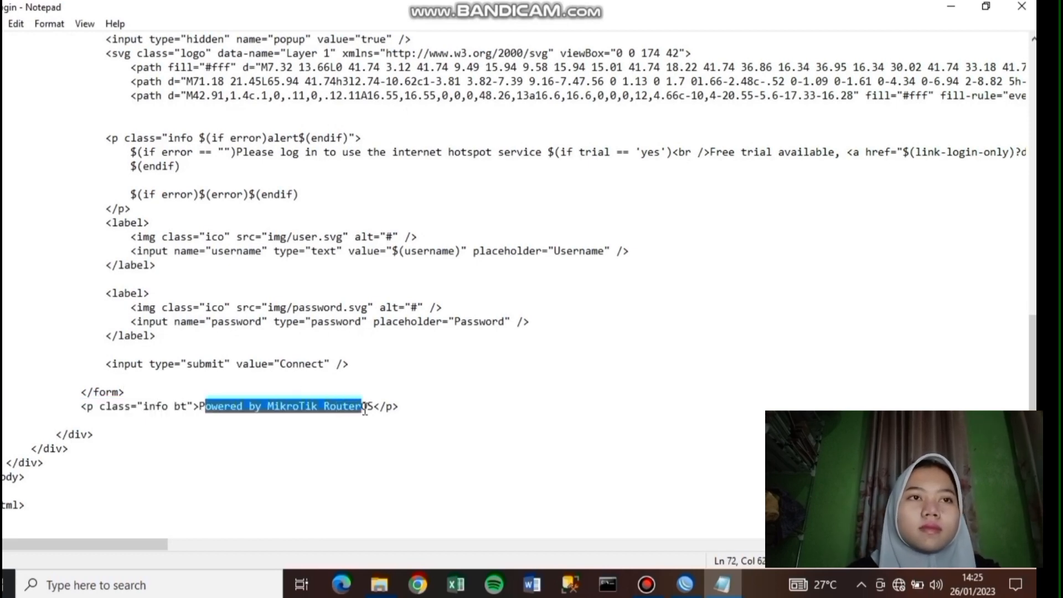
key("BackSpace")
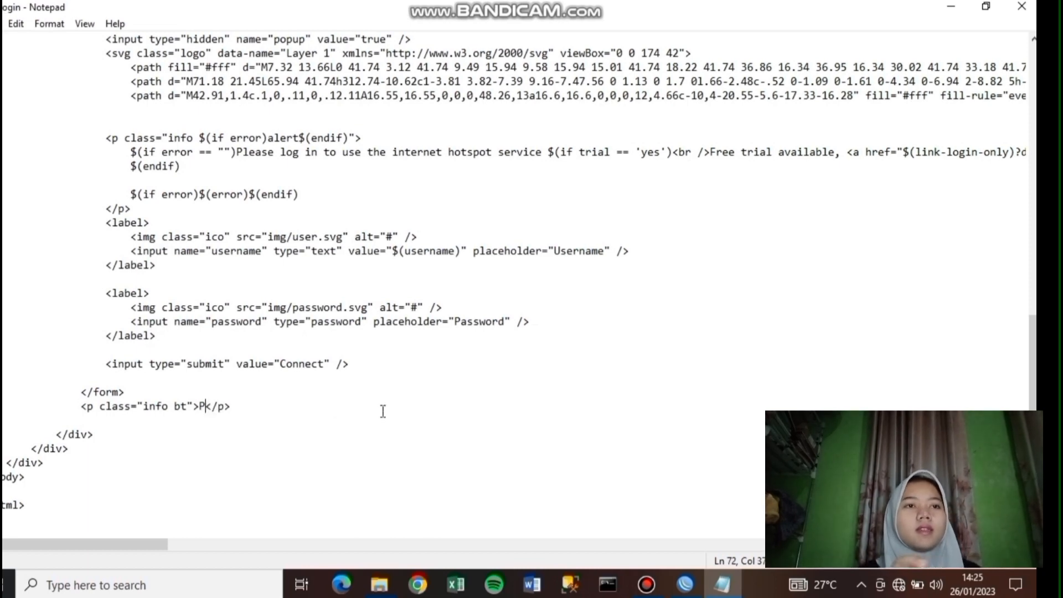
key("BackSpace")
type("Se")
key("BackSpace")
type("ELAMAT ")
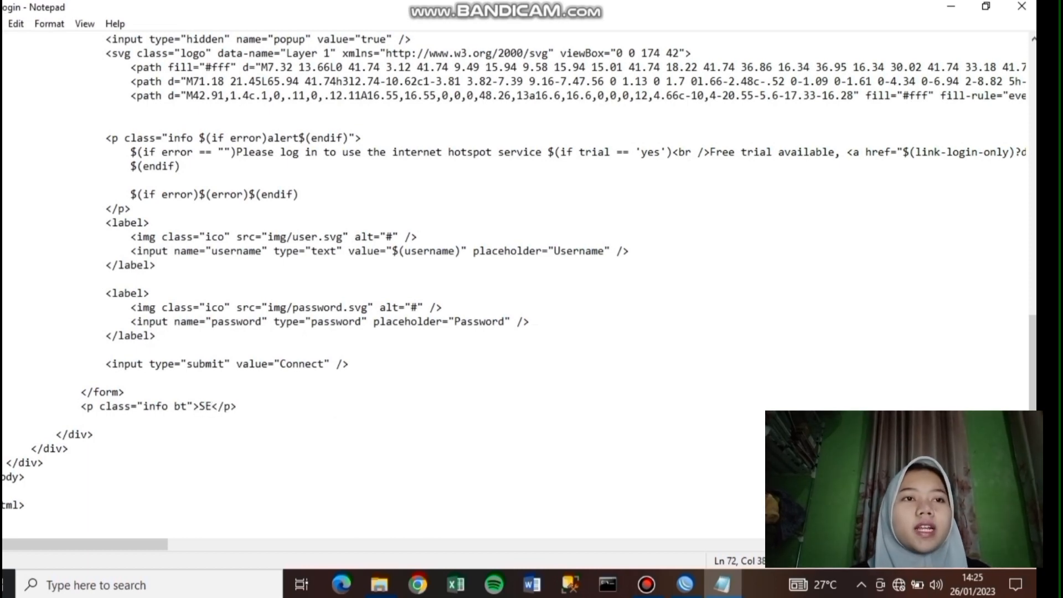
type("DATANG DI HOTSPO")
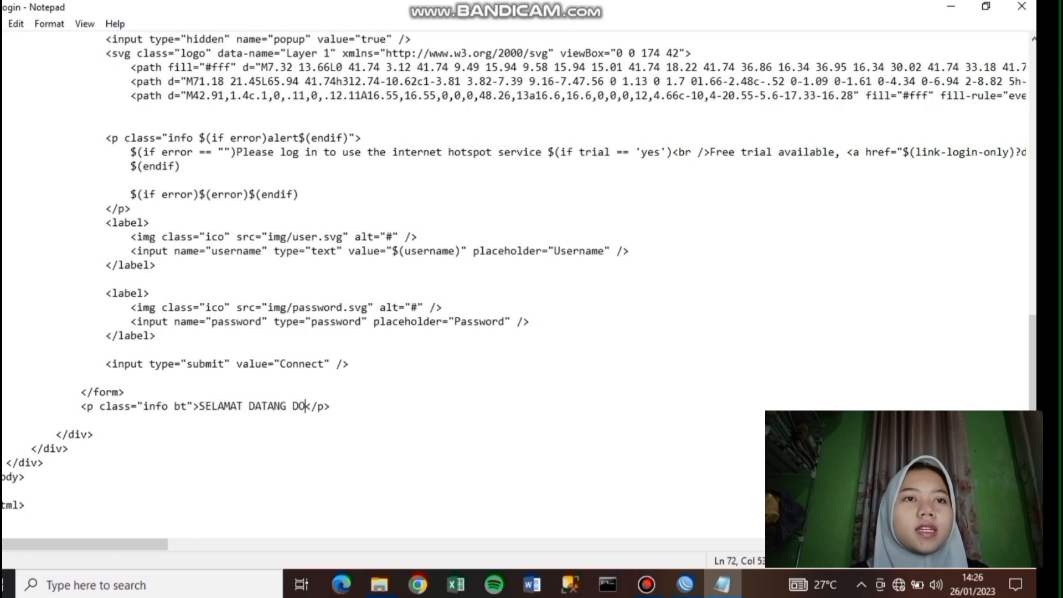
type("T JULIANAH")
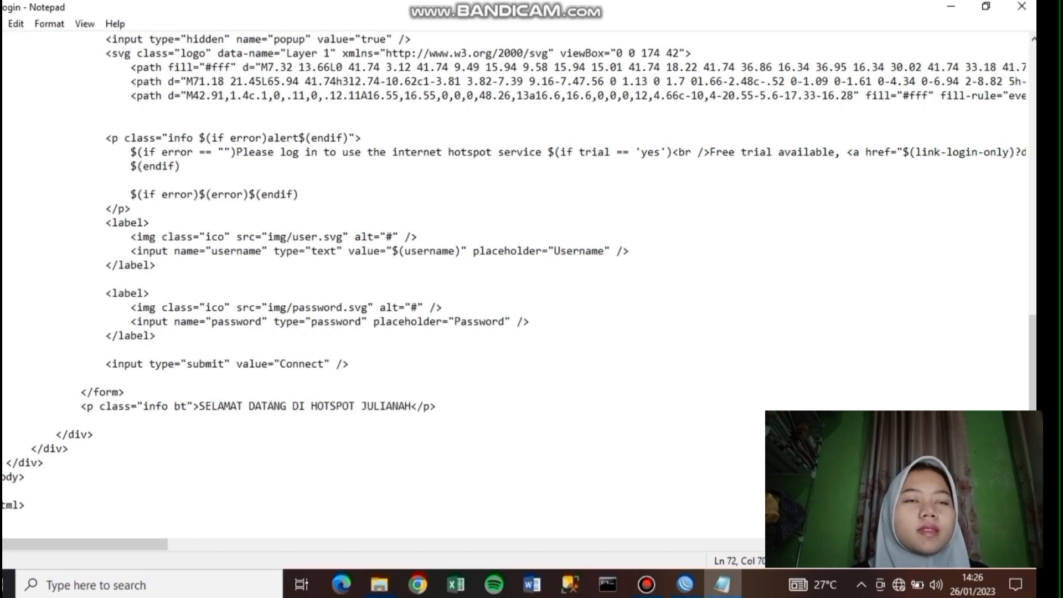
left_click(1, 23)
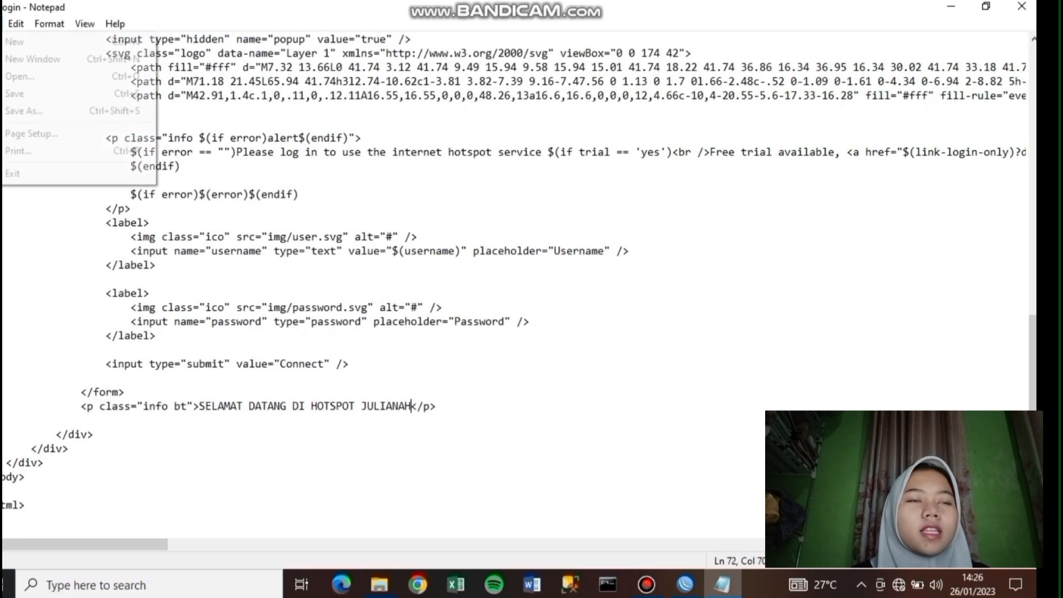
left_click(36, 94)
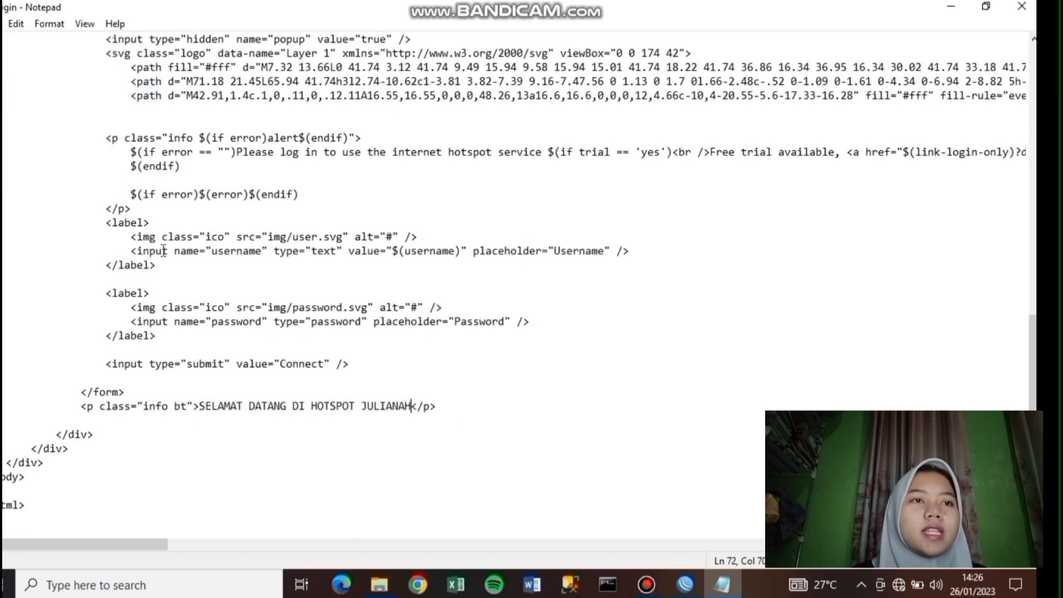
left_click(1022, 6)
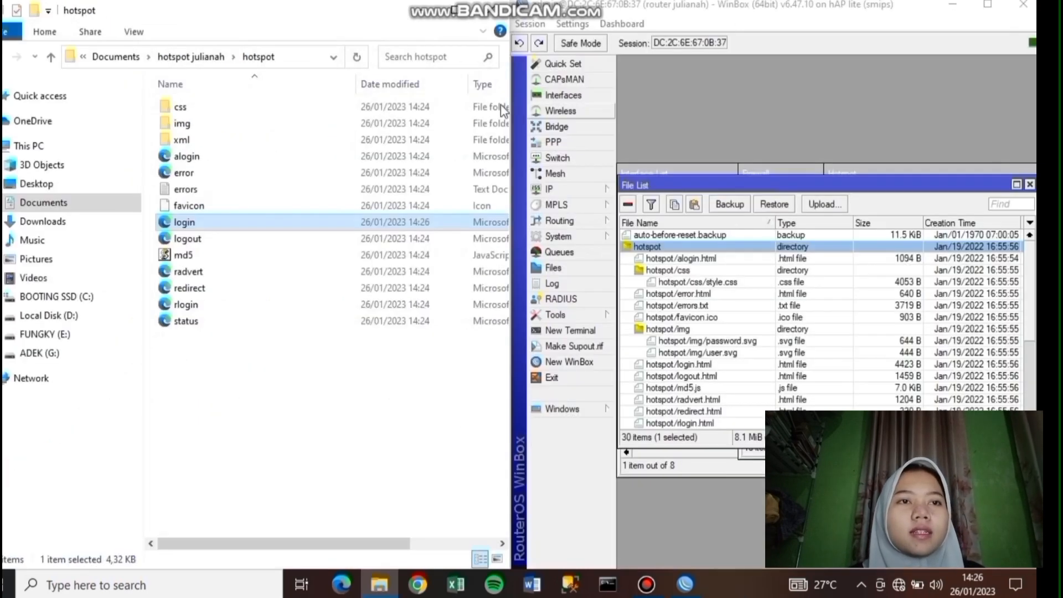
- Rename the hotspot folder to 'HOTSPOT' plus the owner's name and drag it into WinBox's hotspot directory
left_click(3, 61)
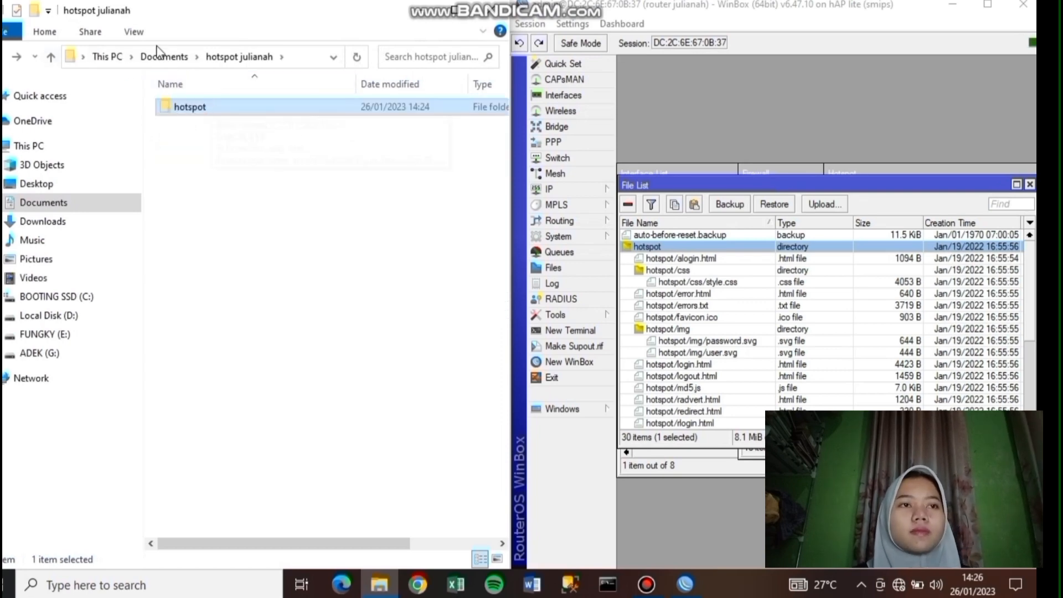
left_click(194, 109)
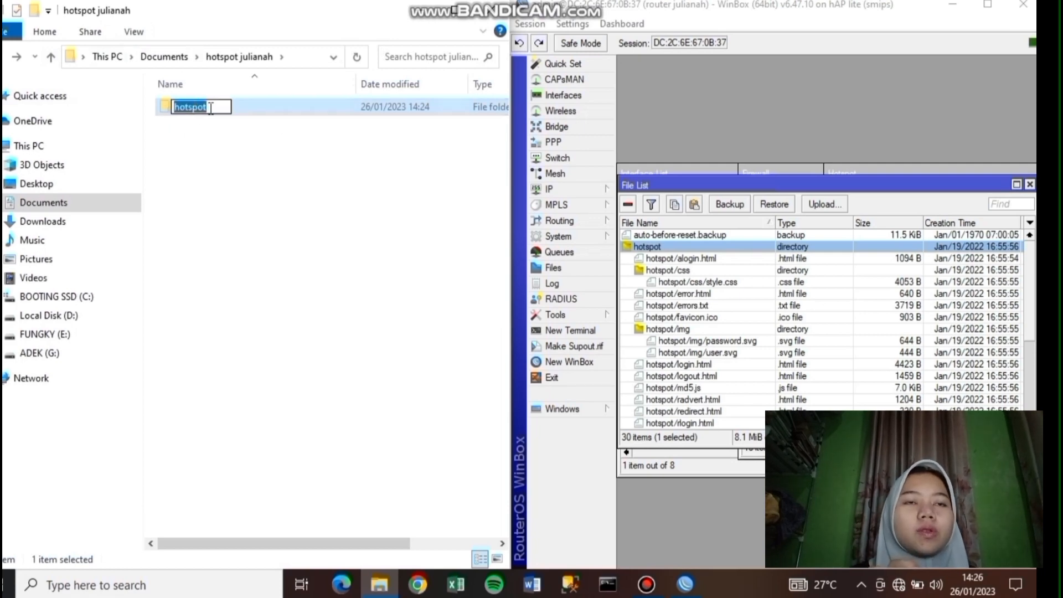
type("HOT")
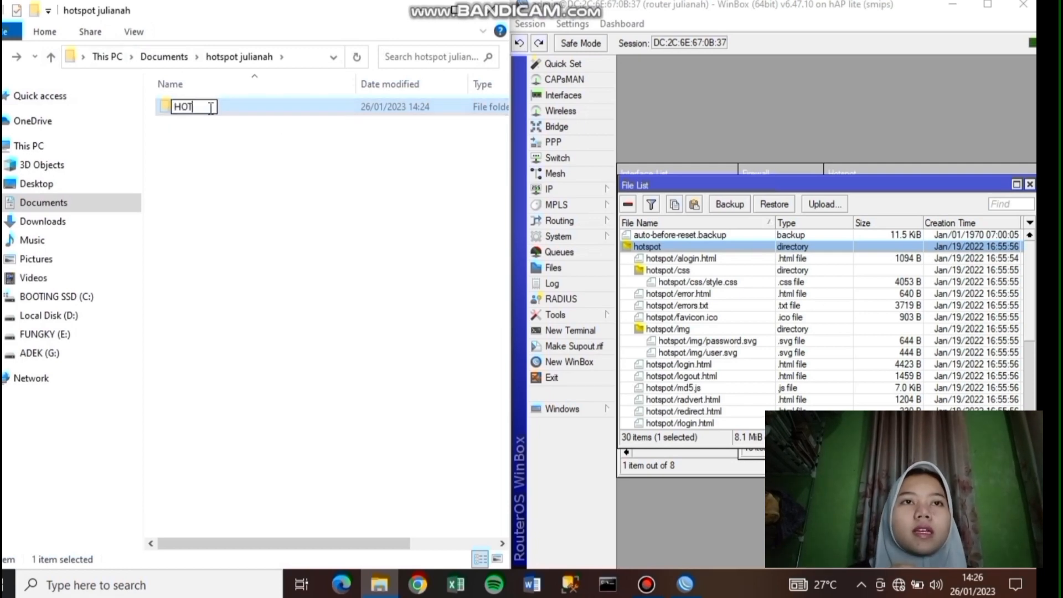
type("SPOT JUL")
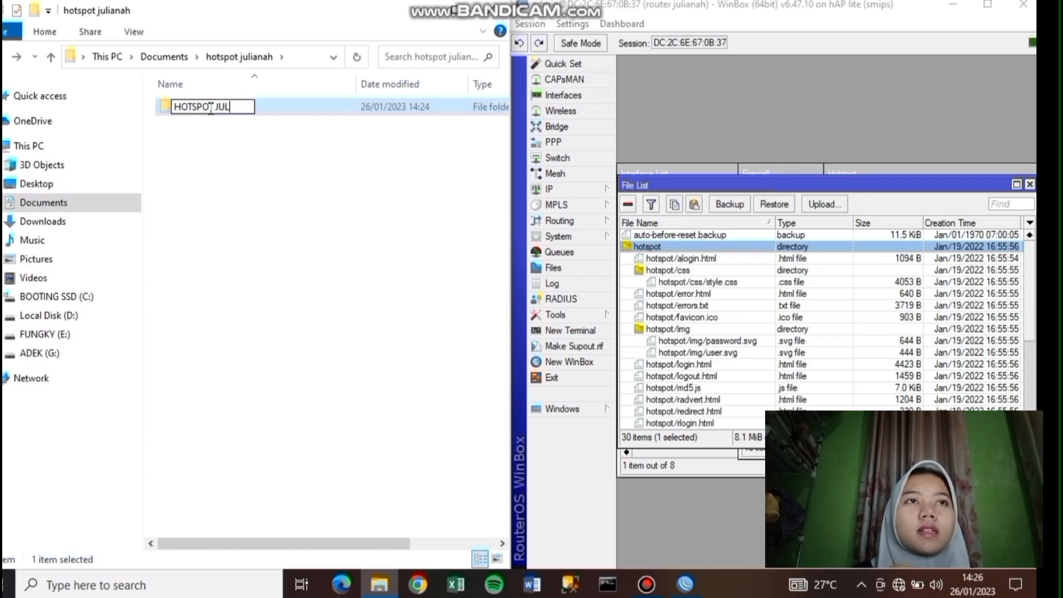
type("IAA")
type("AH")
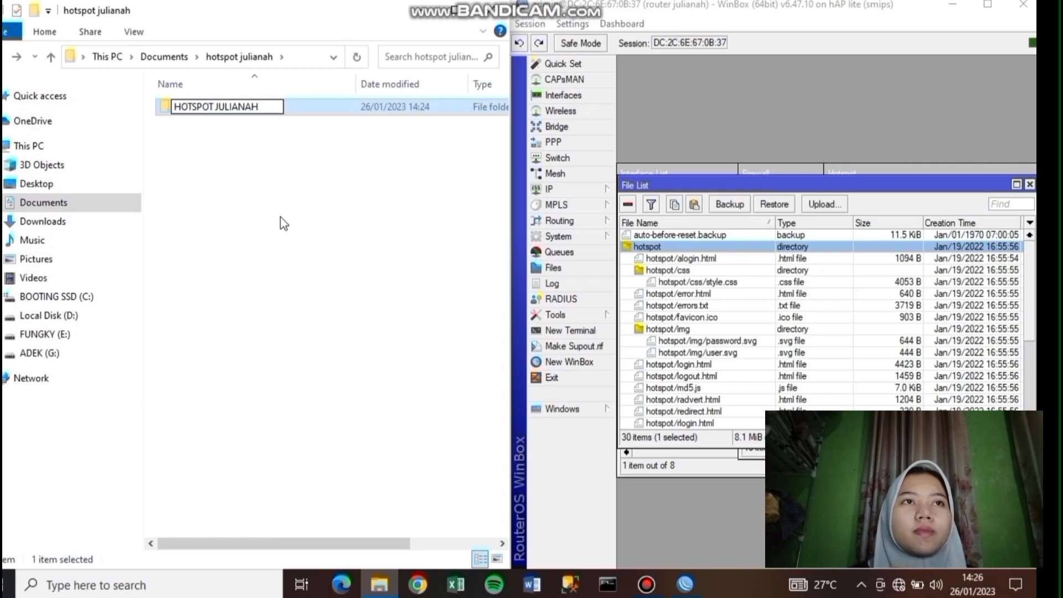
left_click(271, 232)
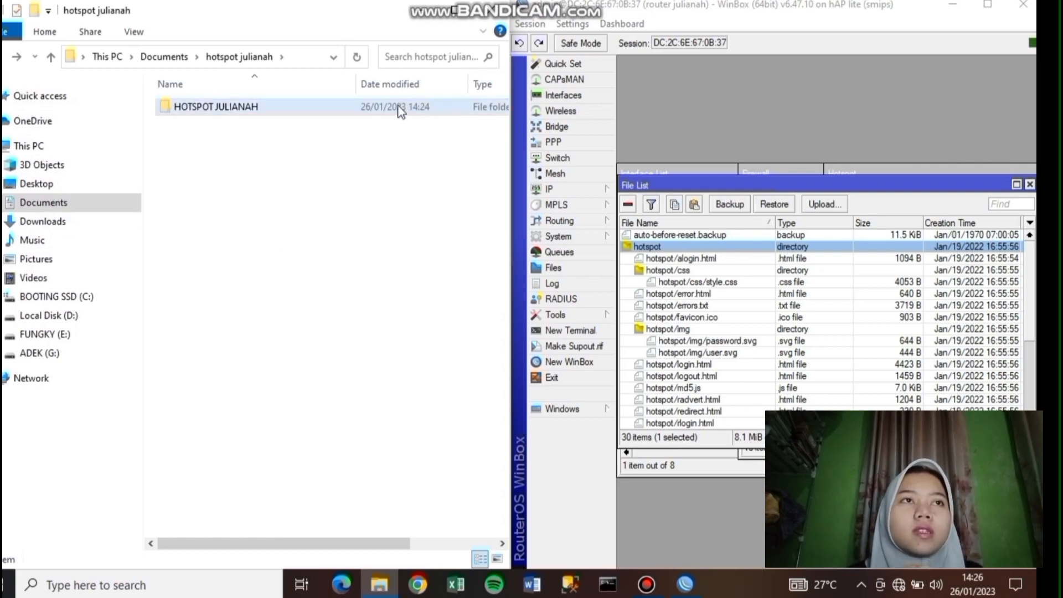
left_click_drag(400, 111, 749, 257)
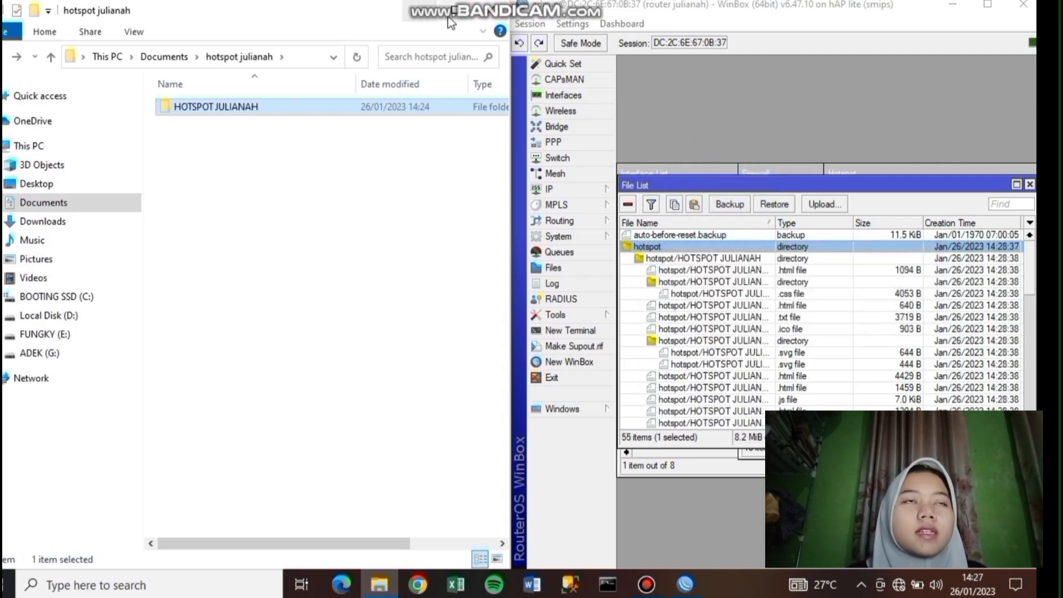
- Close Explorer, maximise WinBox and show the Hotspot Server Profiles list
left_click(497, 6)
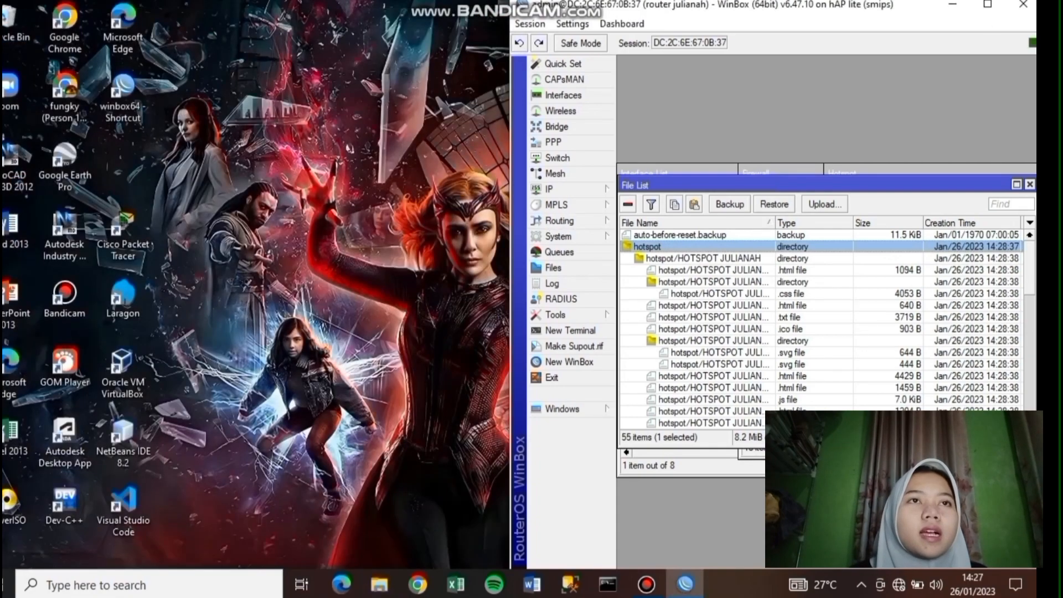
left_click(987, 6)
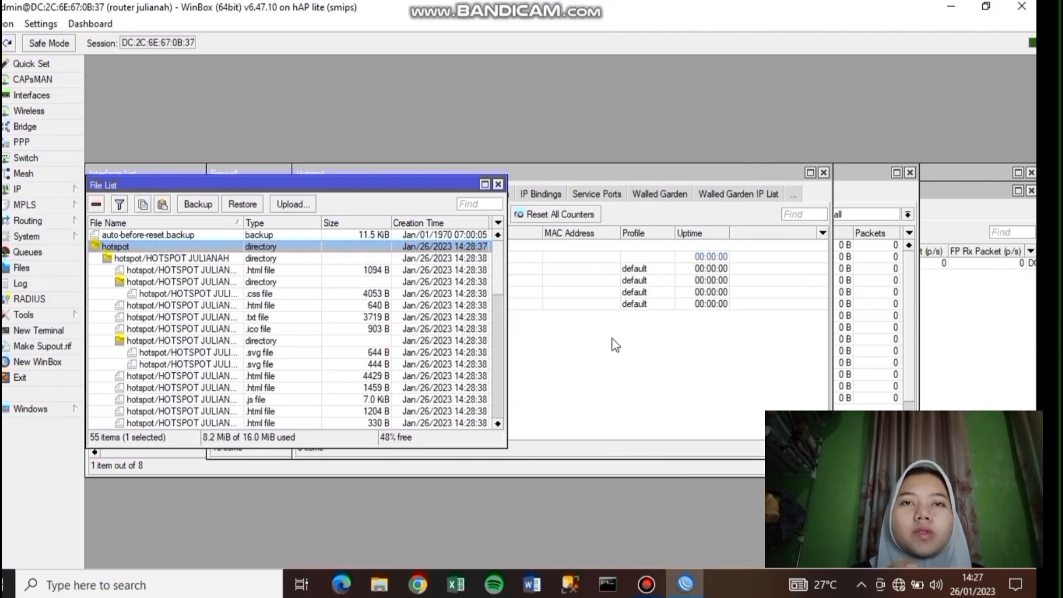
left_click(611, 361)
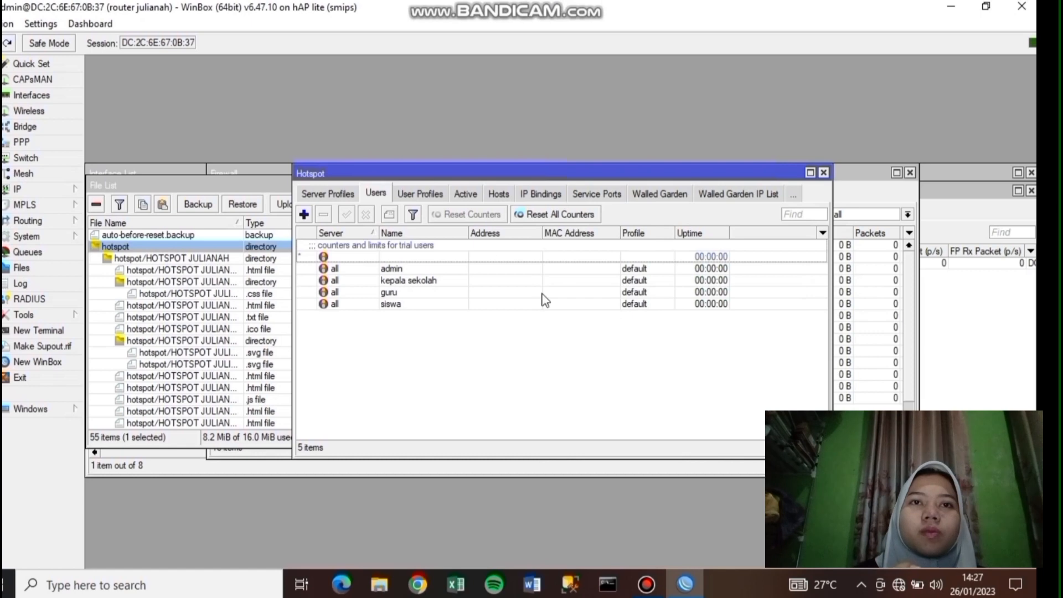
left_click(348, 193)
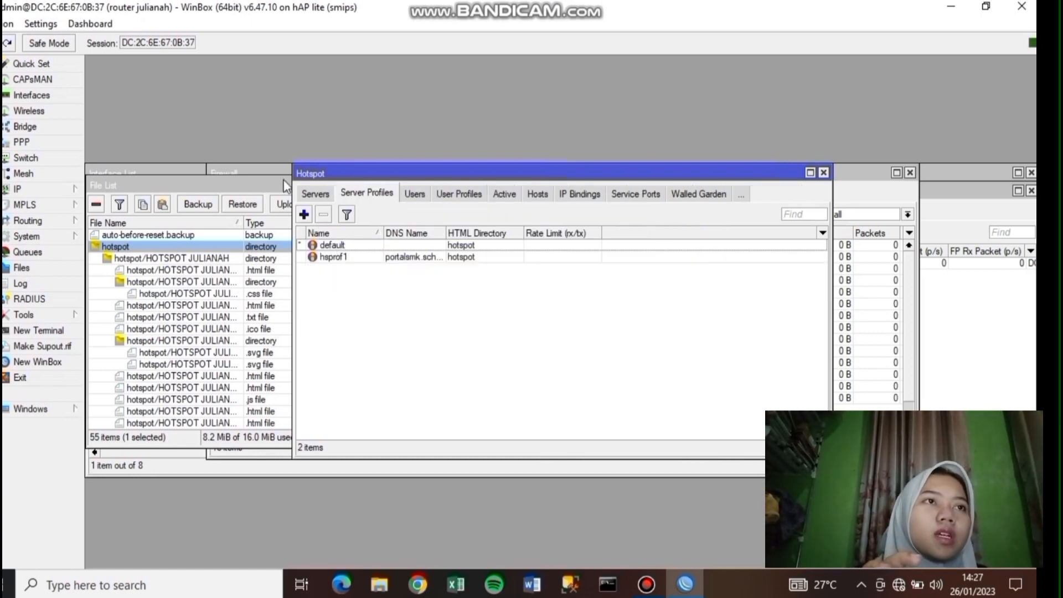
- Set hsprof1's HTML Directory to the uploaded custom HOTSPOT folder and untick Cookie login
left_click(360, 250)
left_click(360, 258)
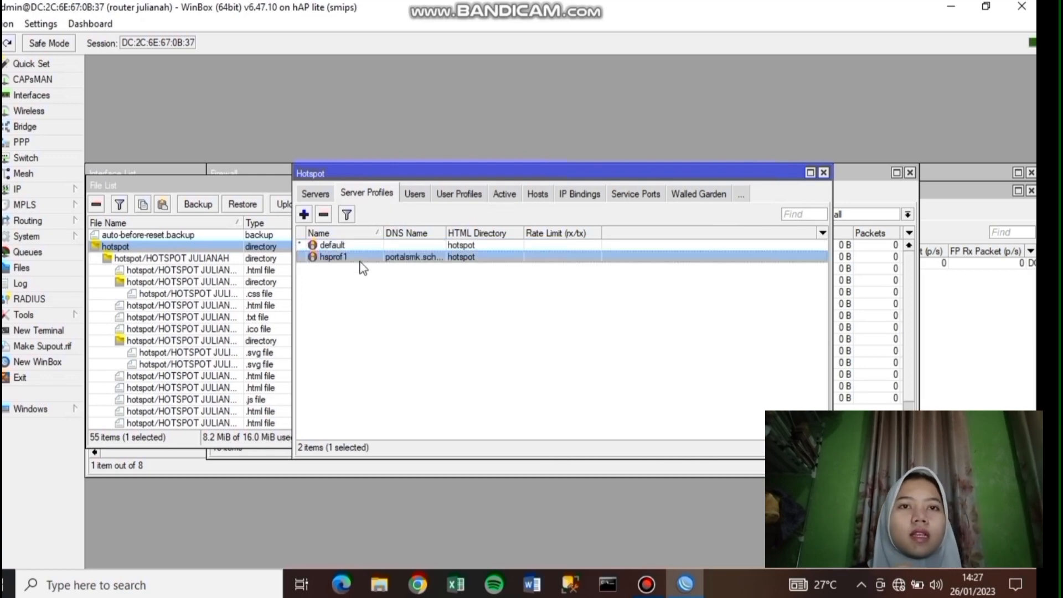
double_click(360, 258)
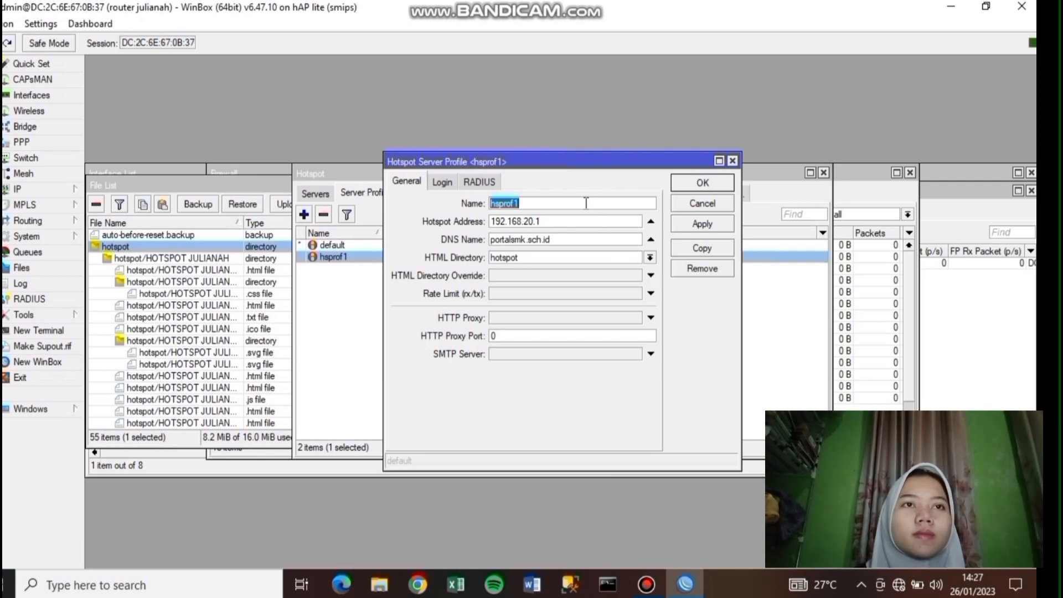
left_click(652, 259)
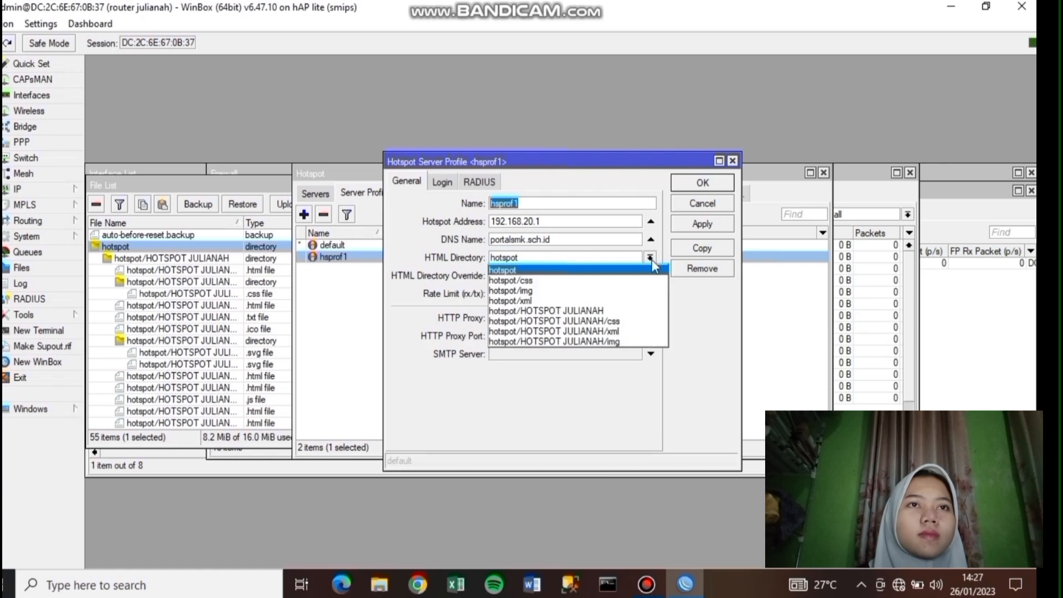
left_click(609, 311)
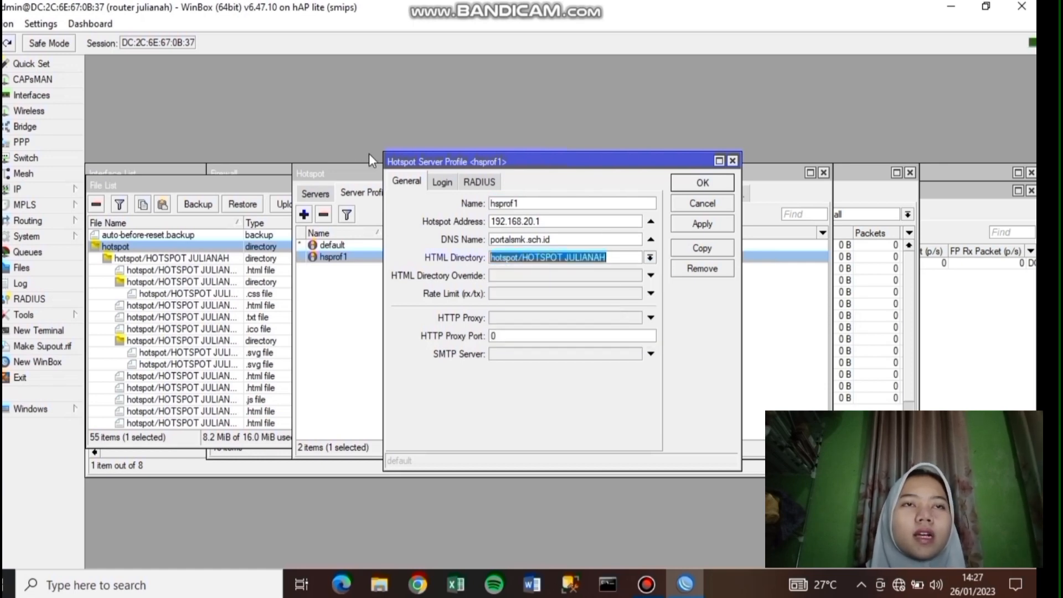
left_click(441, 183)
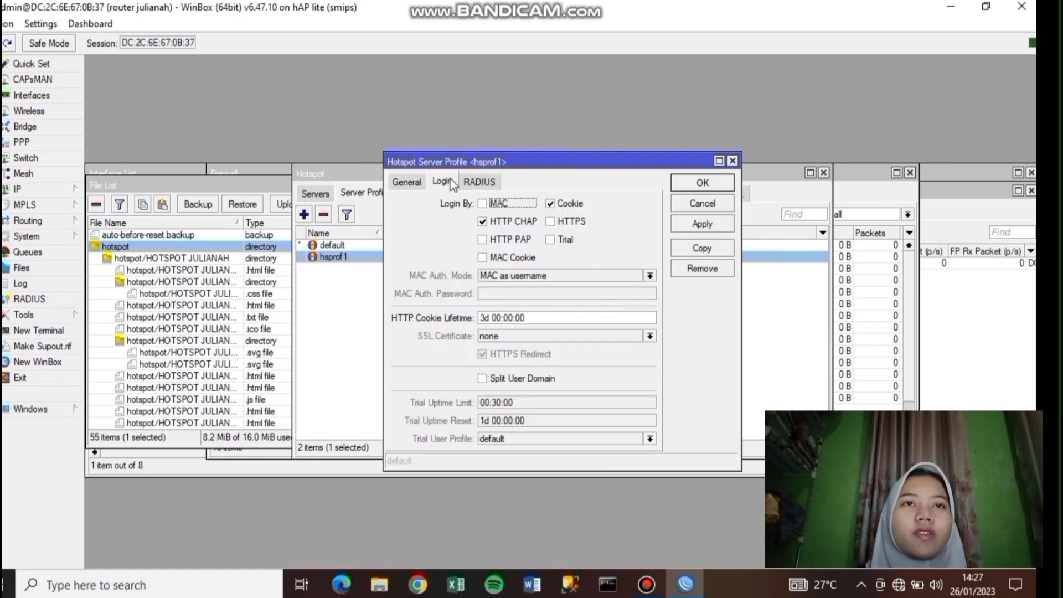
left_click(561, 205)
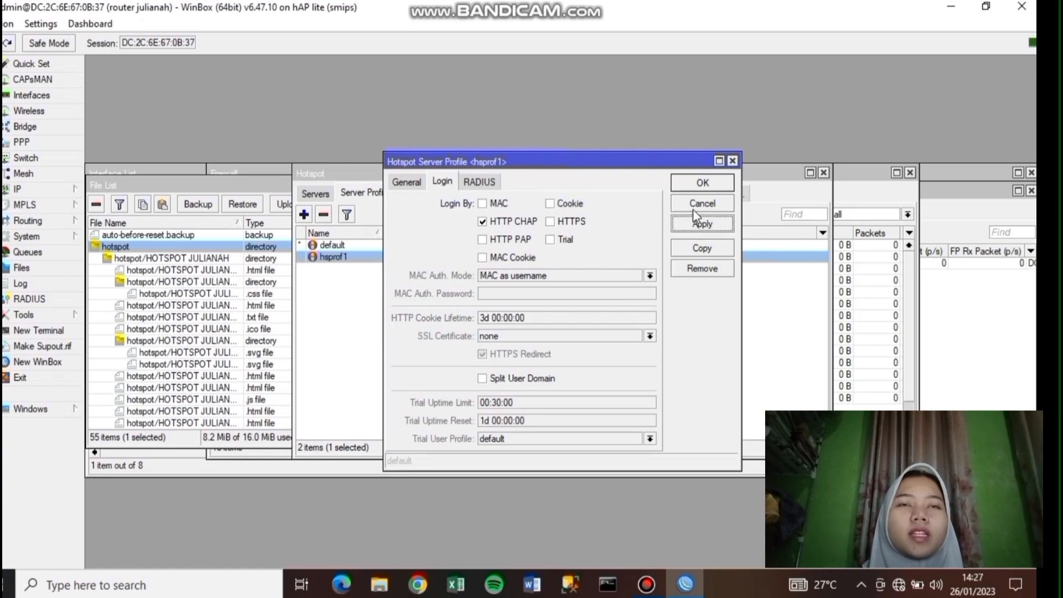
left_click(702, 184)
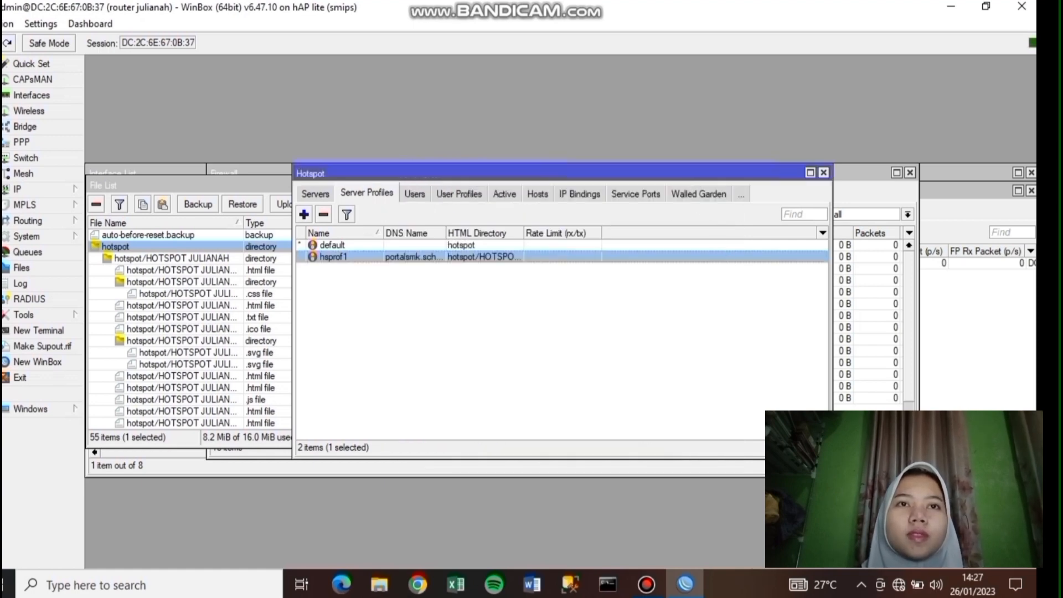
- Connect to the UKK_17 Wi-Fi network after entering its security key
left_click(905, 586)
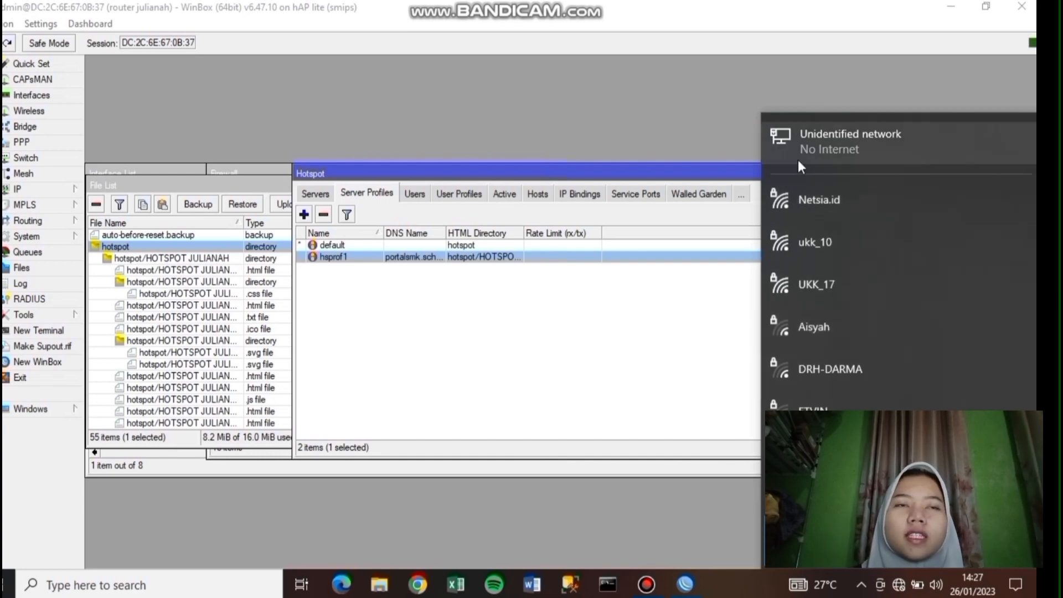
scroll(843, 273, "down", 1)
scroll(843, 273, "up", 1)
left_click(844, 275)
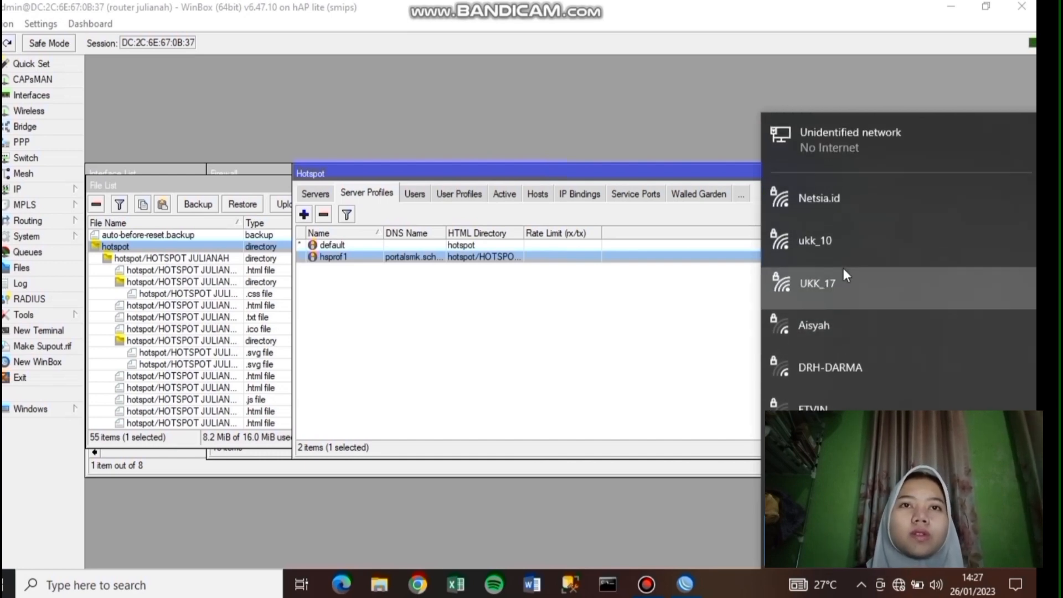
left_click(923, 354)
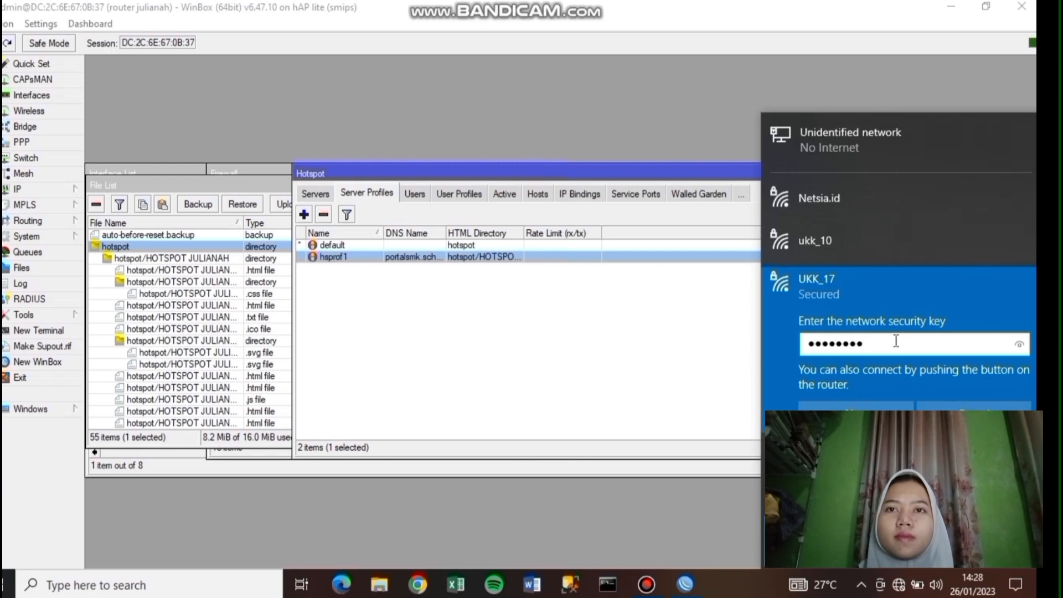
left_click(879, 406)
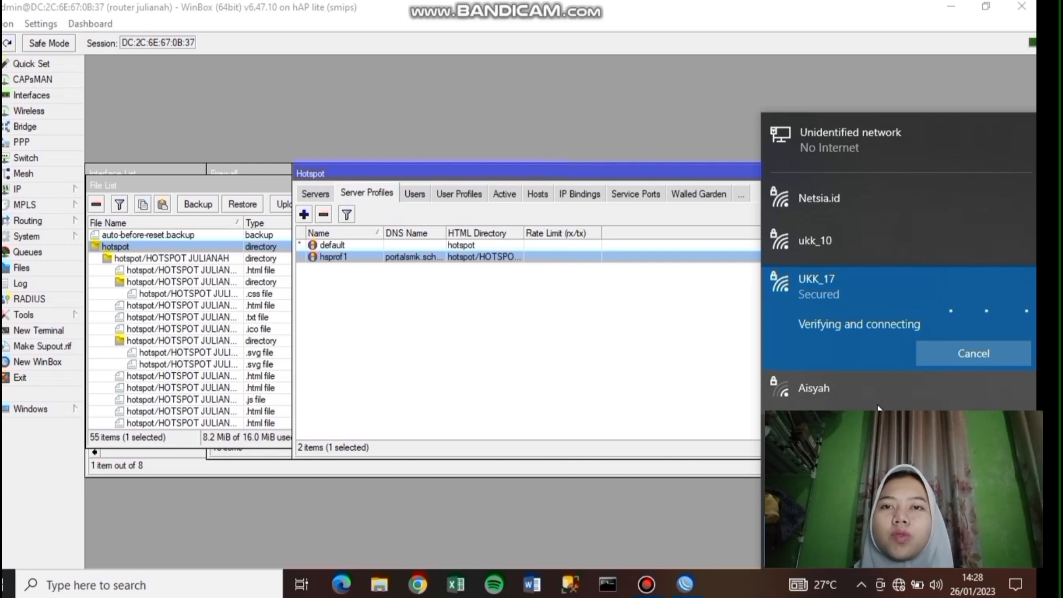
left_click(879, 408)
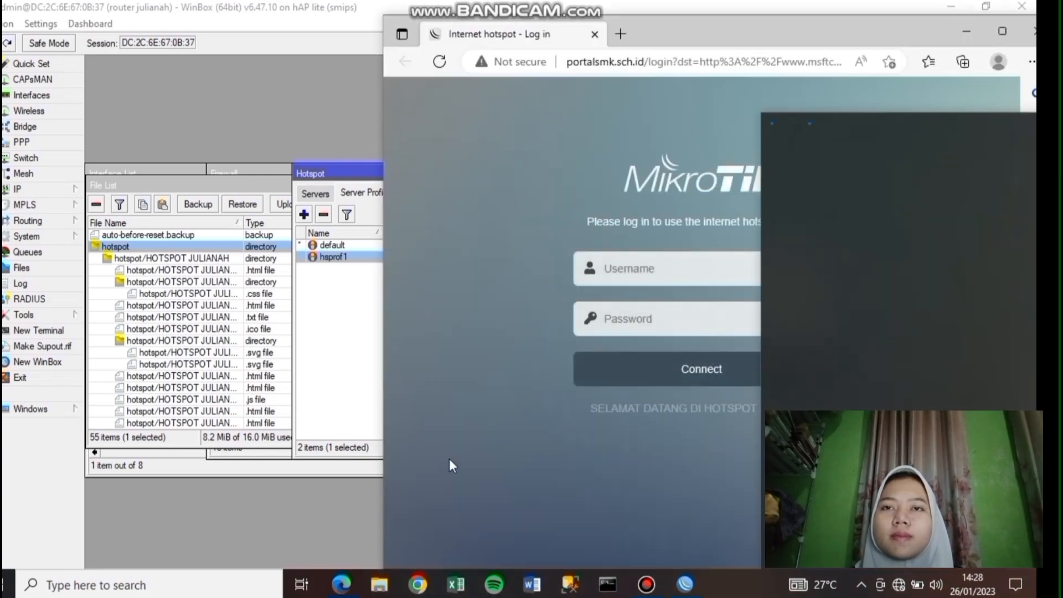
- Enter the hotspot user's name and password on the custom login page and connect
left_click(715, 278)
type("KEPALA")
key("BackSpace")
key("BackSpace")
key("BackSpace")
key("BackSpace")
key("BackSpace")
key("BackSpace")
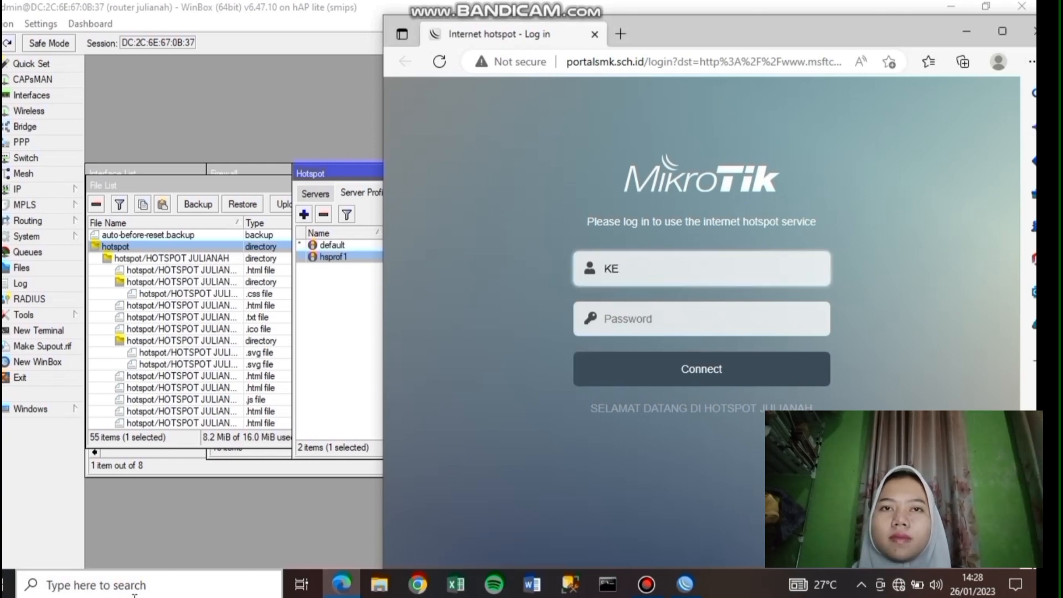
type("kepala sekolah")
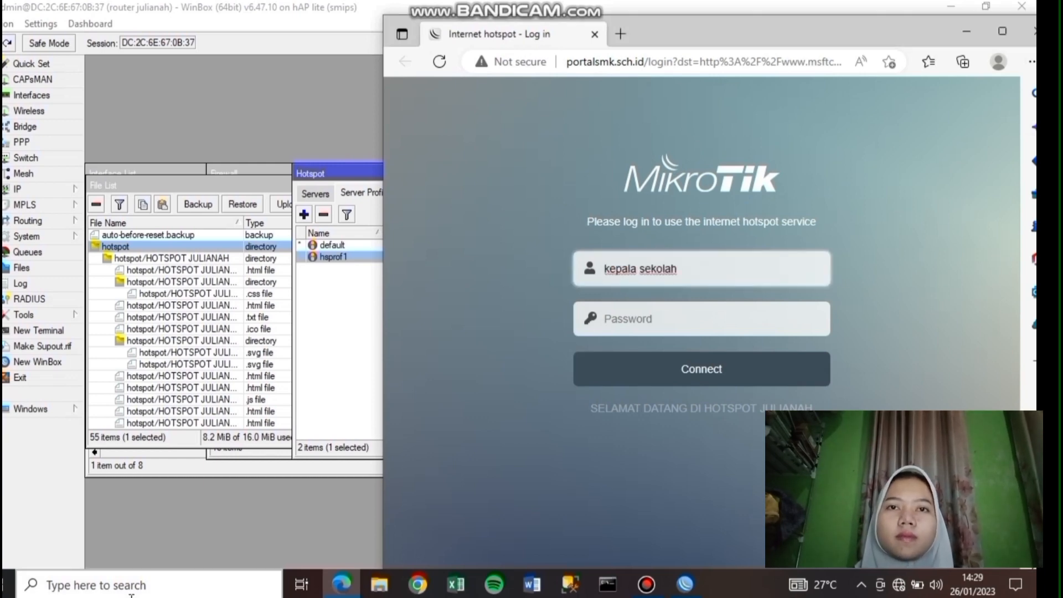
left_click(676, 330)
type("123")
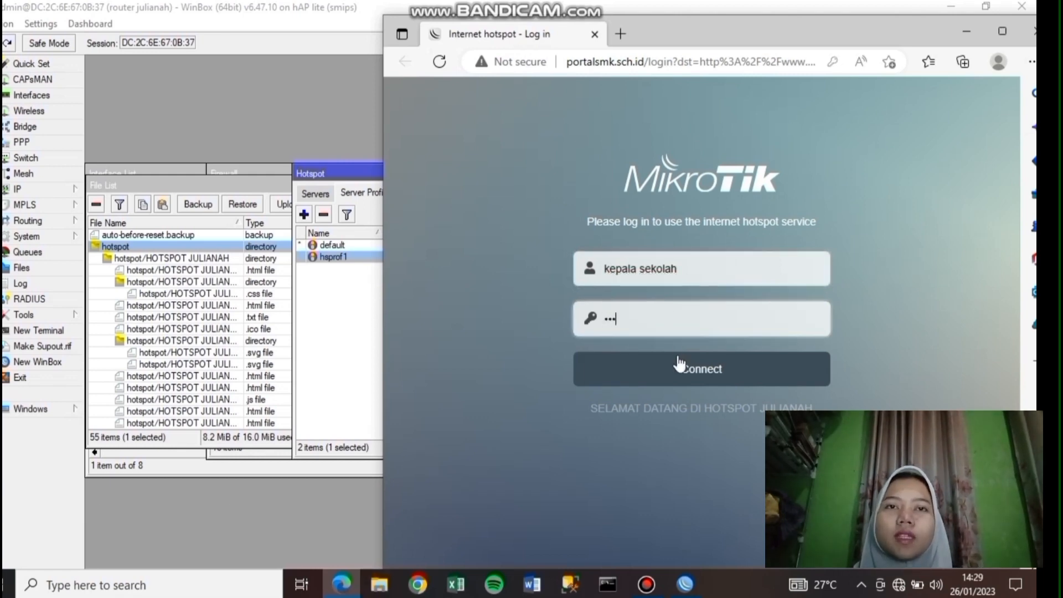
left_click(680, 365)
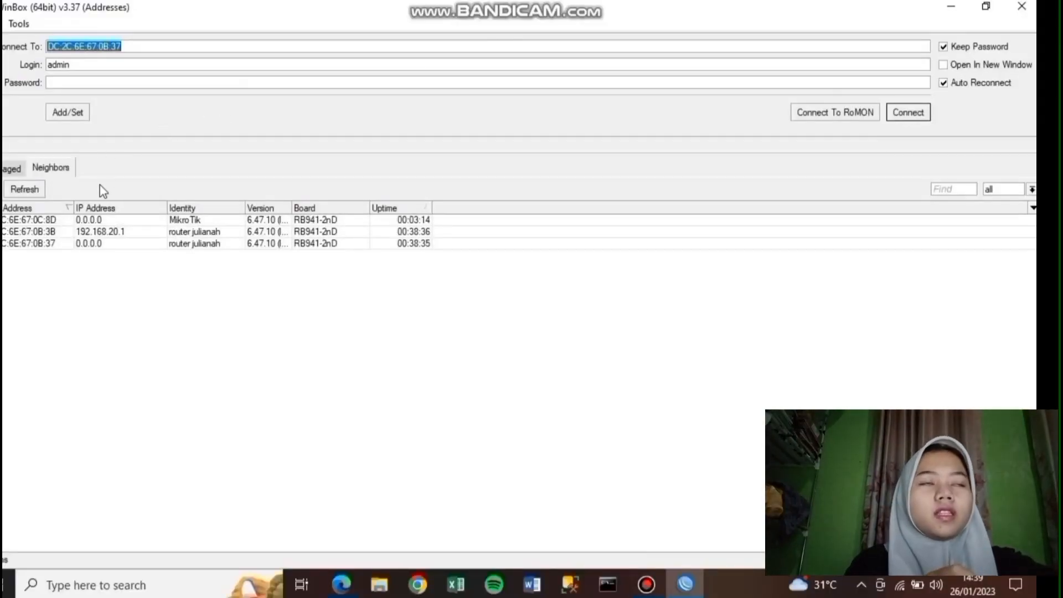
- Connect to neighbour DC:2C:6E:67:0C:8D and remove its default configuration
left_click(97, 220)
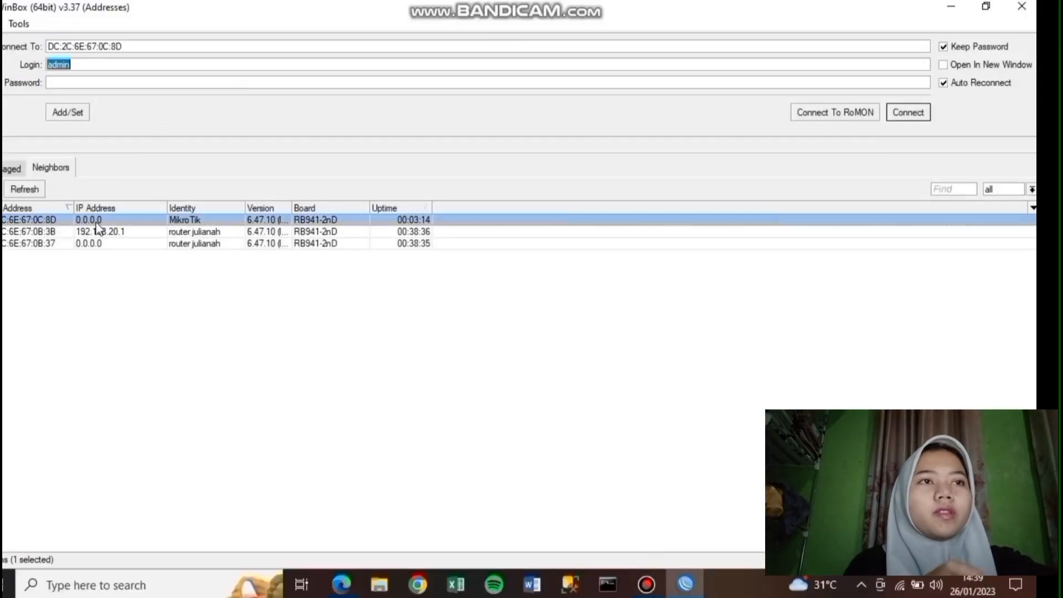
left_click(919, 113)
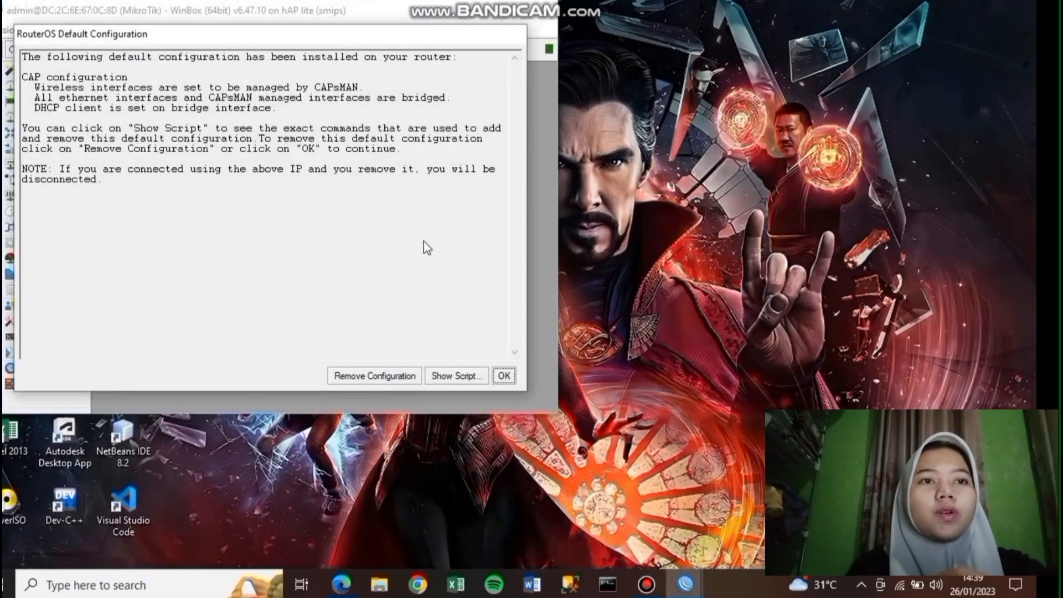
left_click(382, 372)
left_click(514, 11)
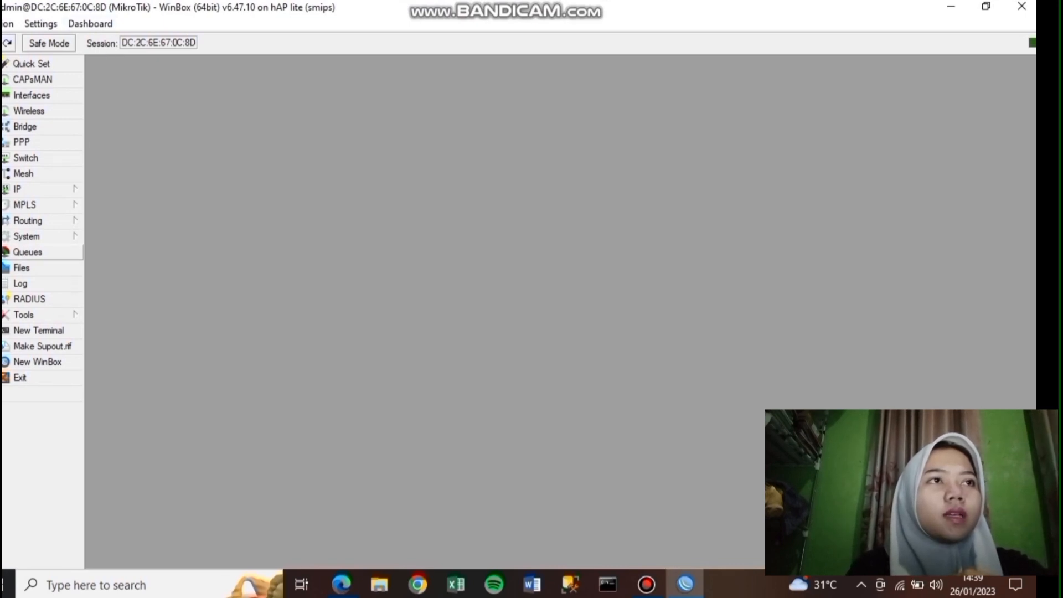
left_click(26, 128)
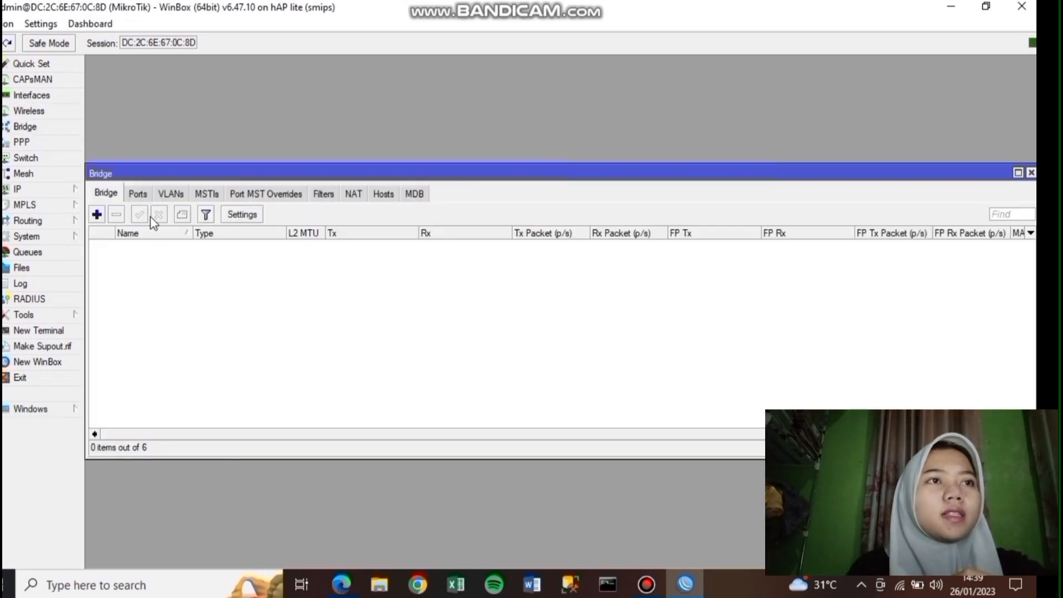
- Create a new bridge named bridge1
left_click(97, 214)
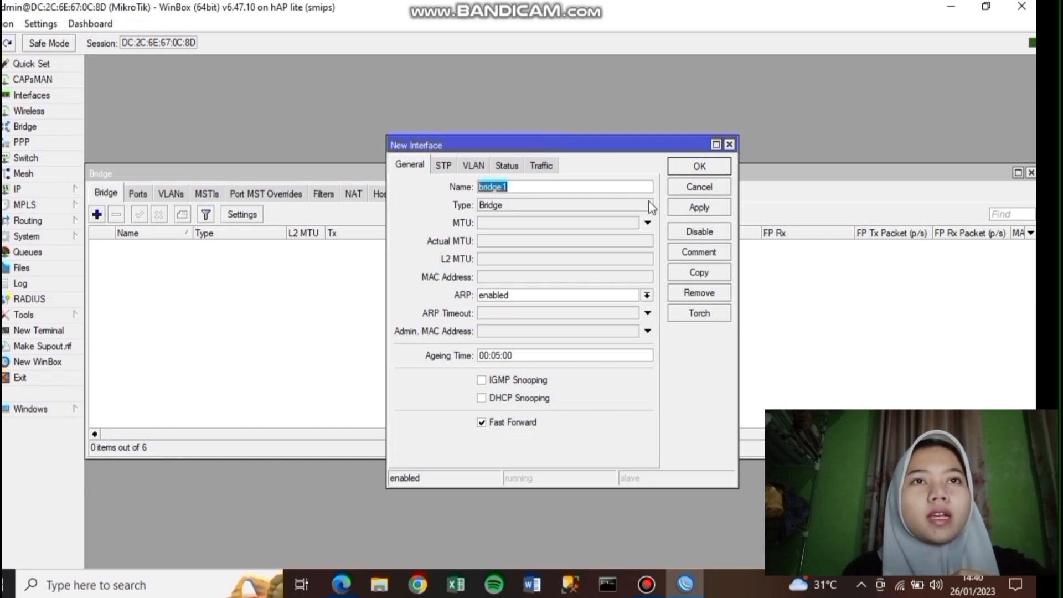
left_click(699, 207)
left_click(699, 166)
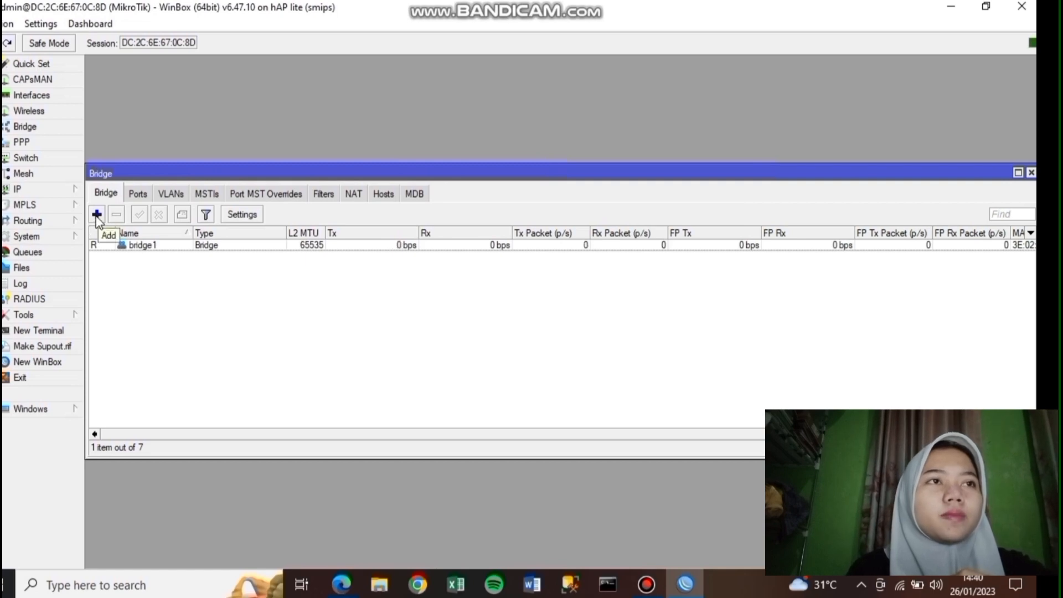
- Add ether1 and ether2 as ports of bridge1
left_click(137, 193)
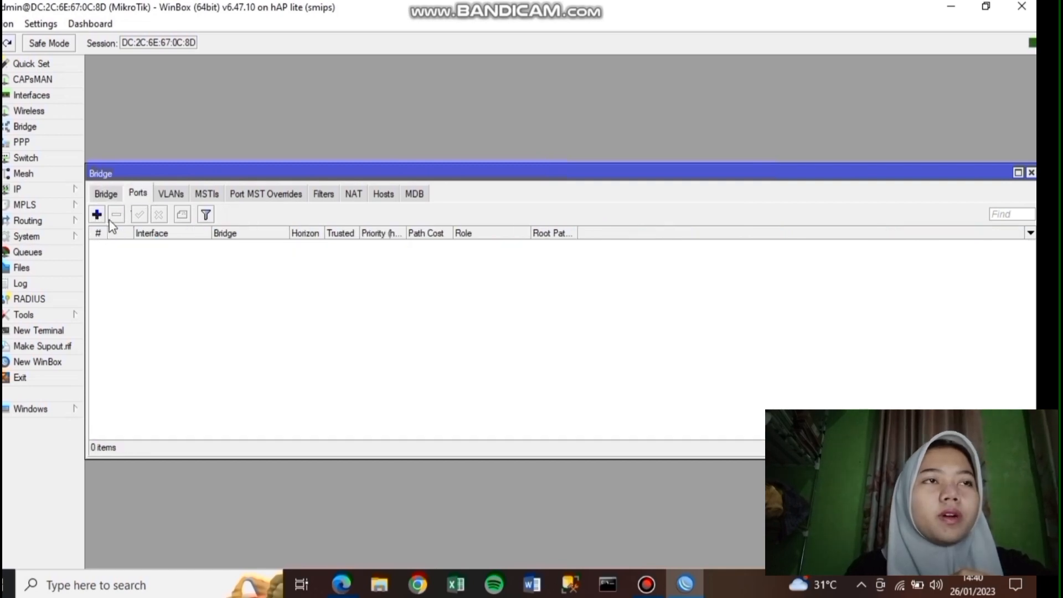
left_click(102, 221)
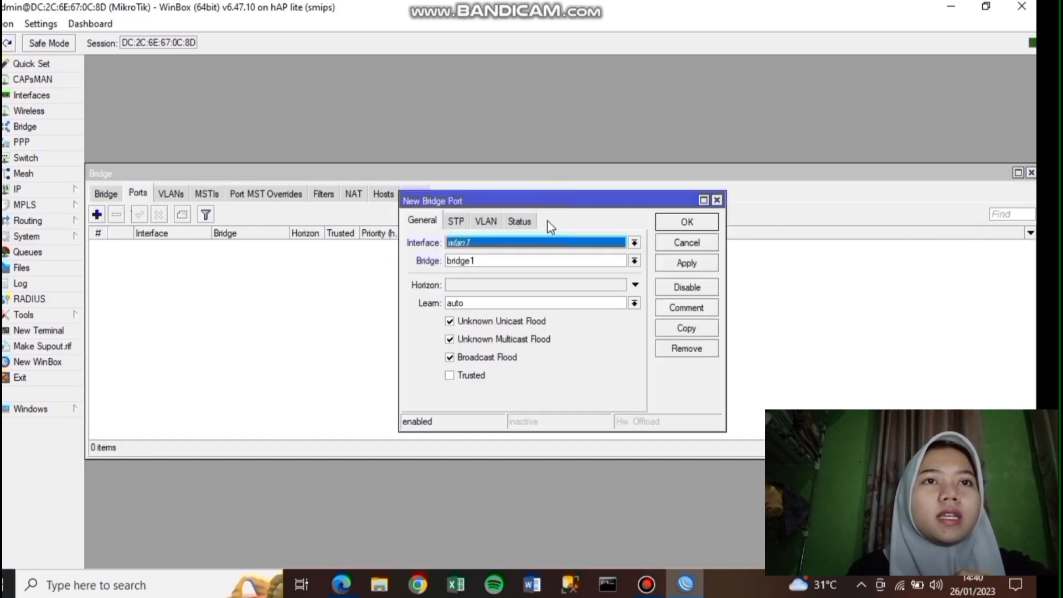
left_click(635, 243)
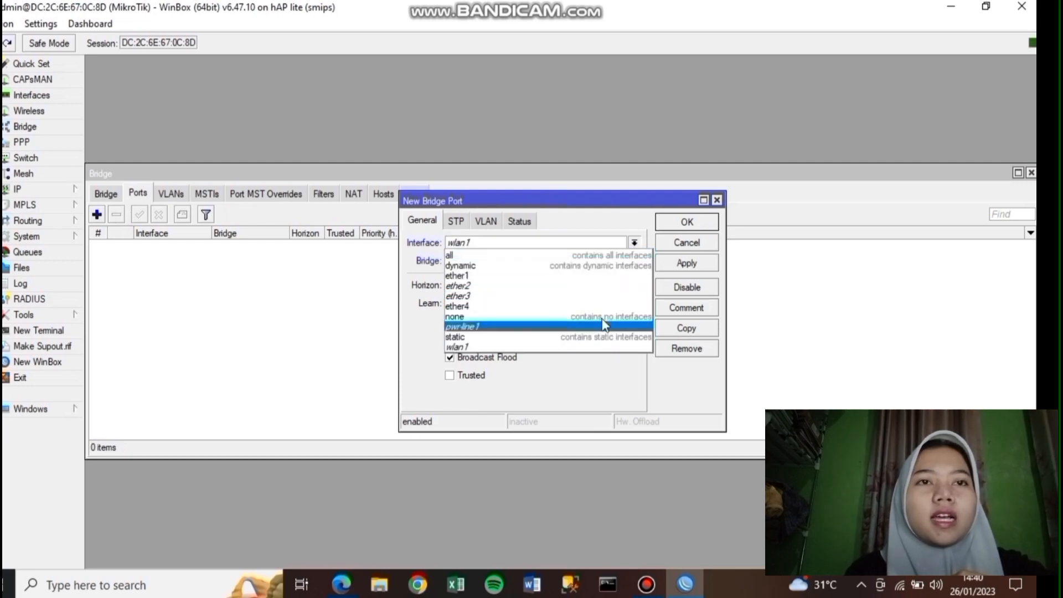
left_click(606, 275)
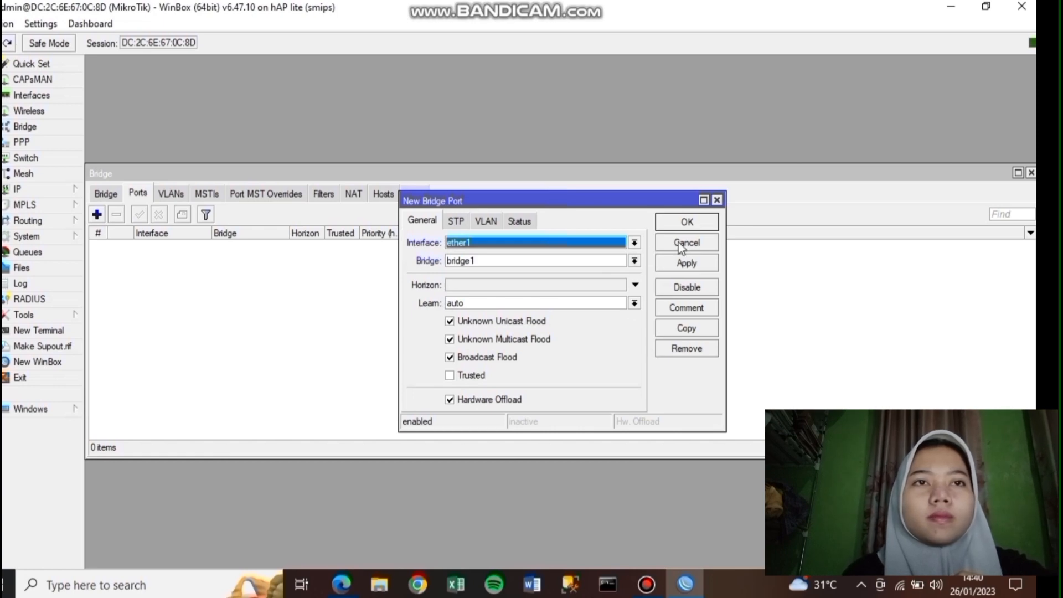
left_click(690, 268)
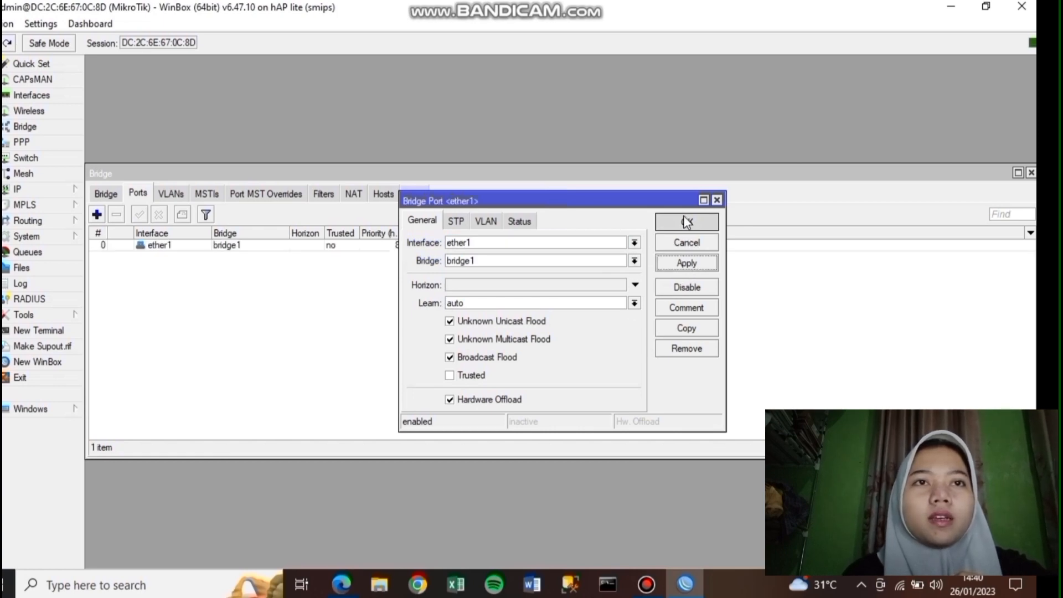
left_click(684, 220)
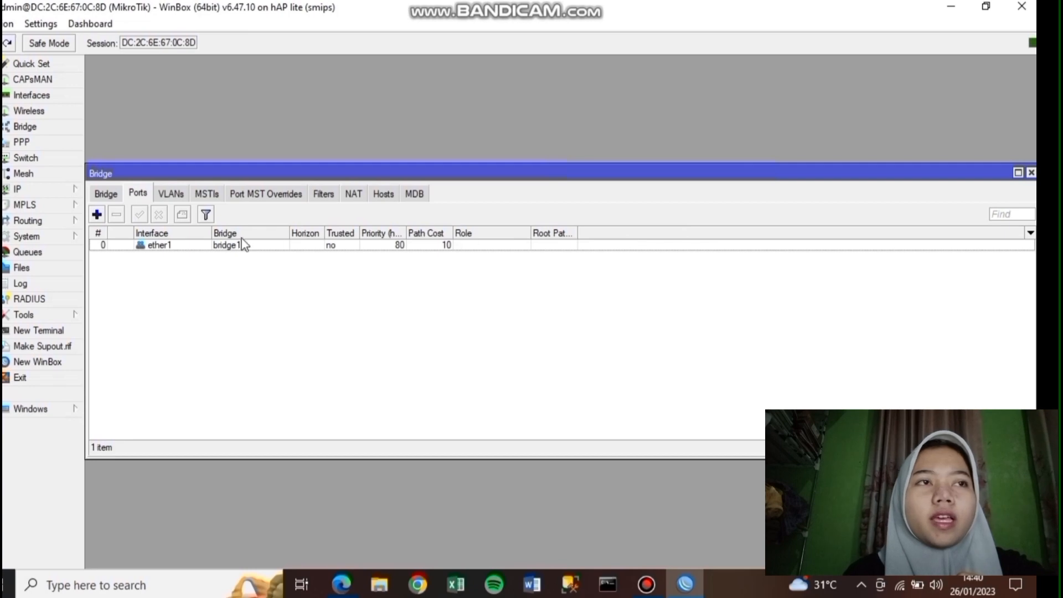
left_click(97, 215)
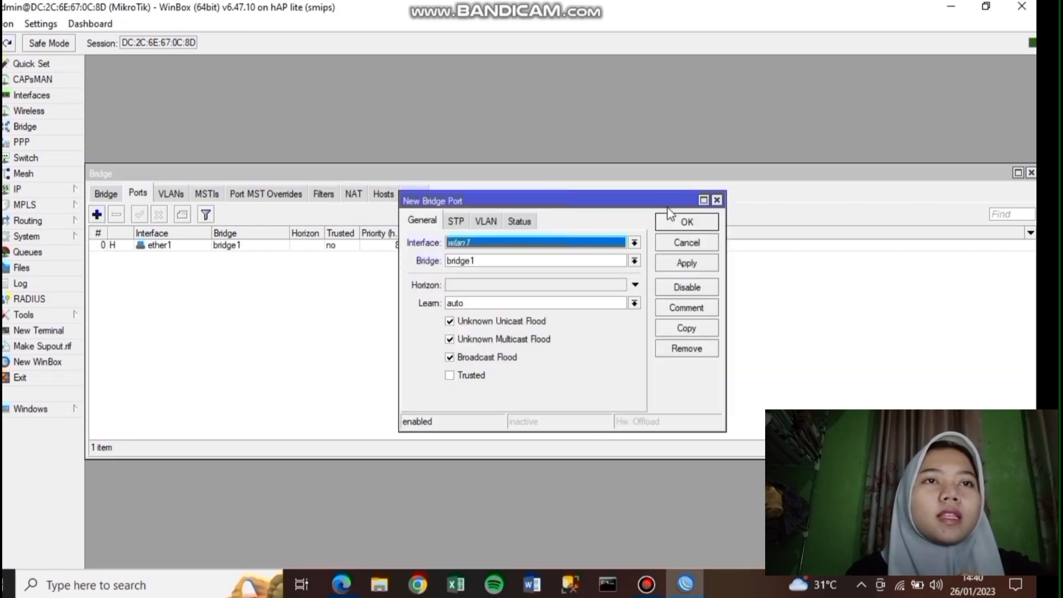
left_click(635, 242)
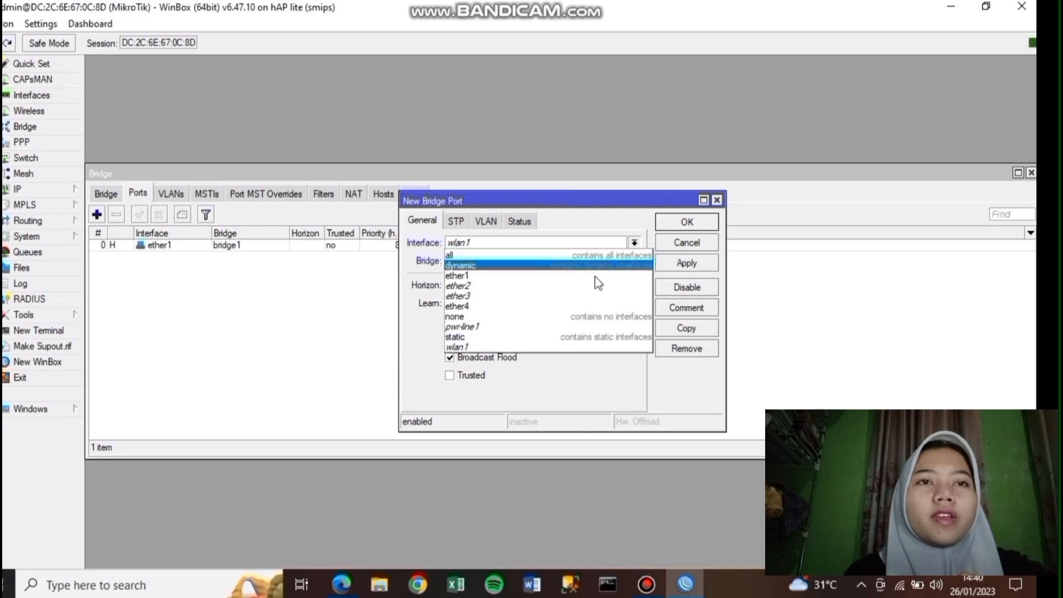
left_click(604, 281)
left_click(666, 264)
left_click(667, 222)
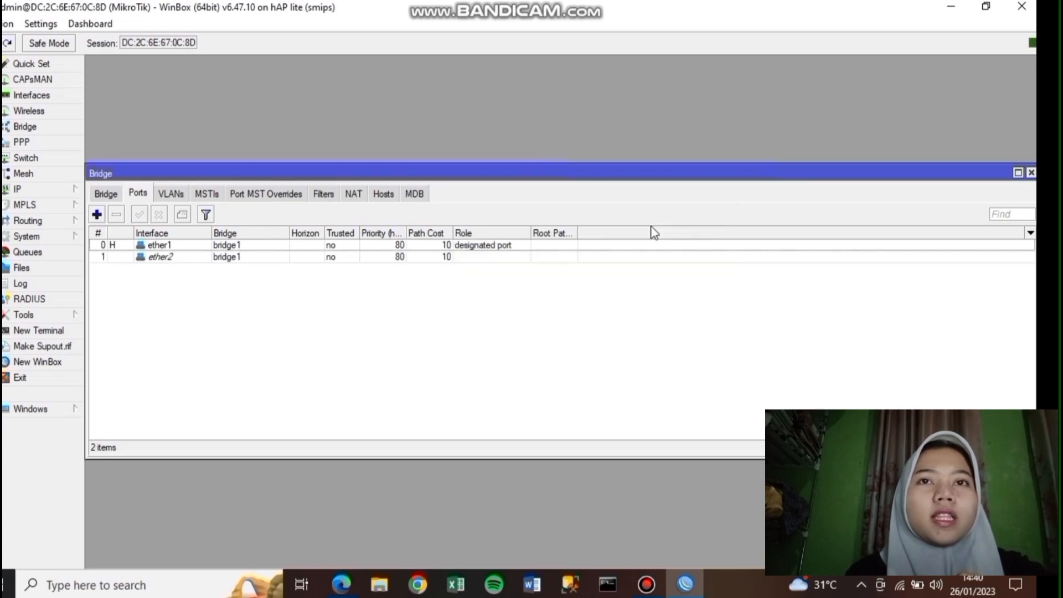
- Add ether3 and ether4 as further bridge1 ports
left_click(94, 217)
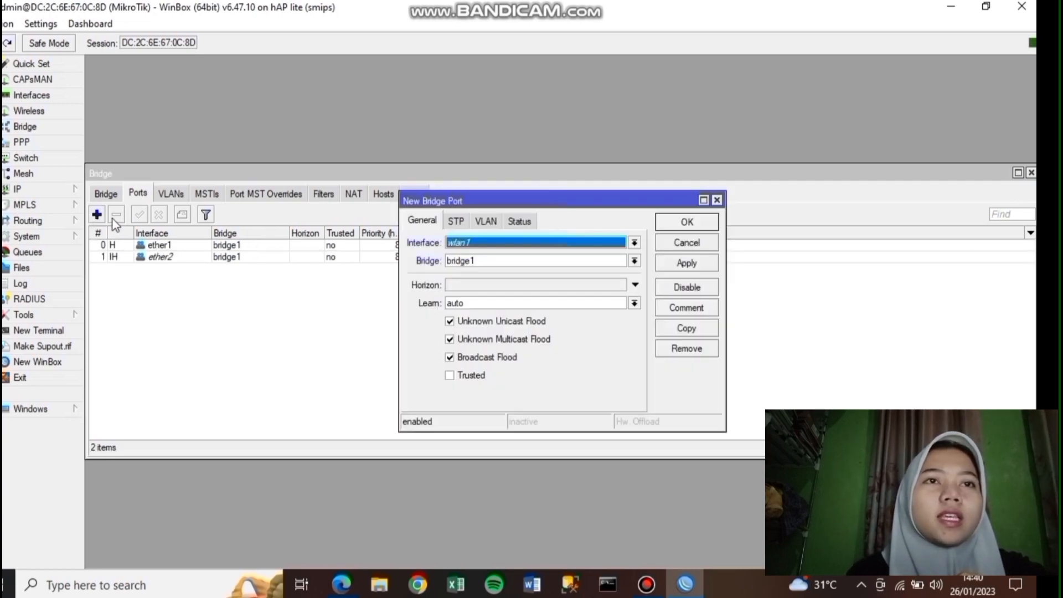
left_click(635, 242)
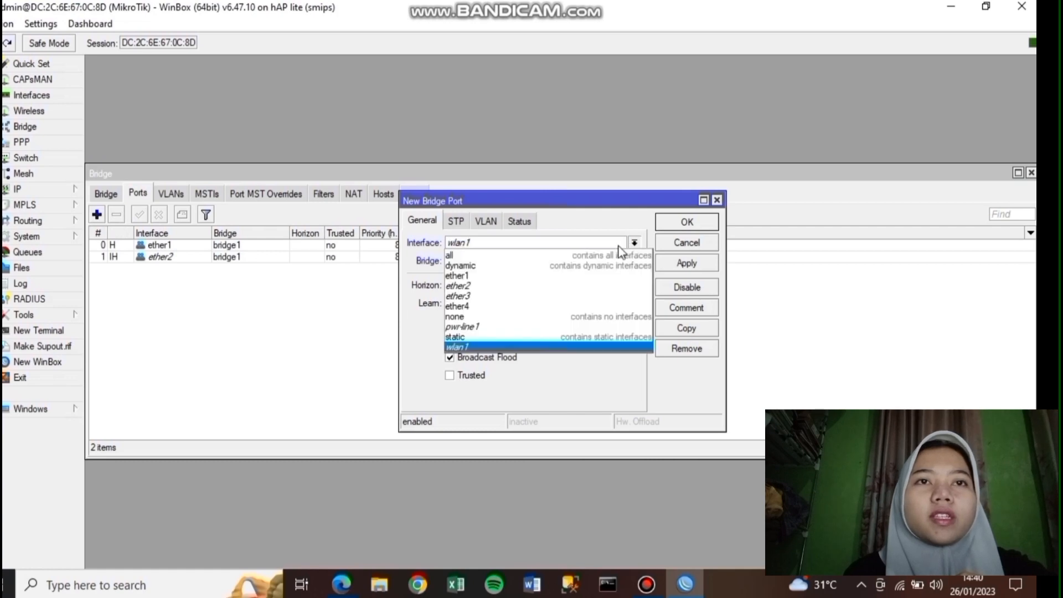
left_click(551, 289)
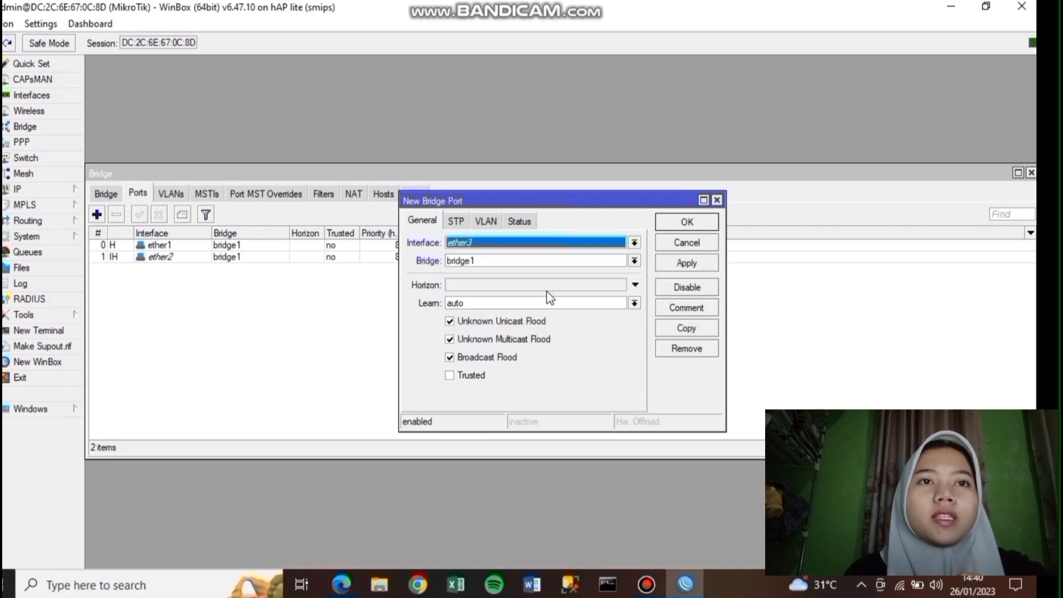
left_click(687, 265)
left_click(687, 221)
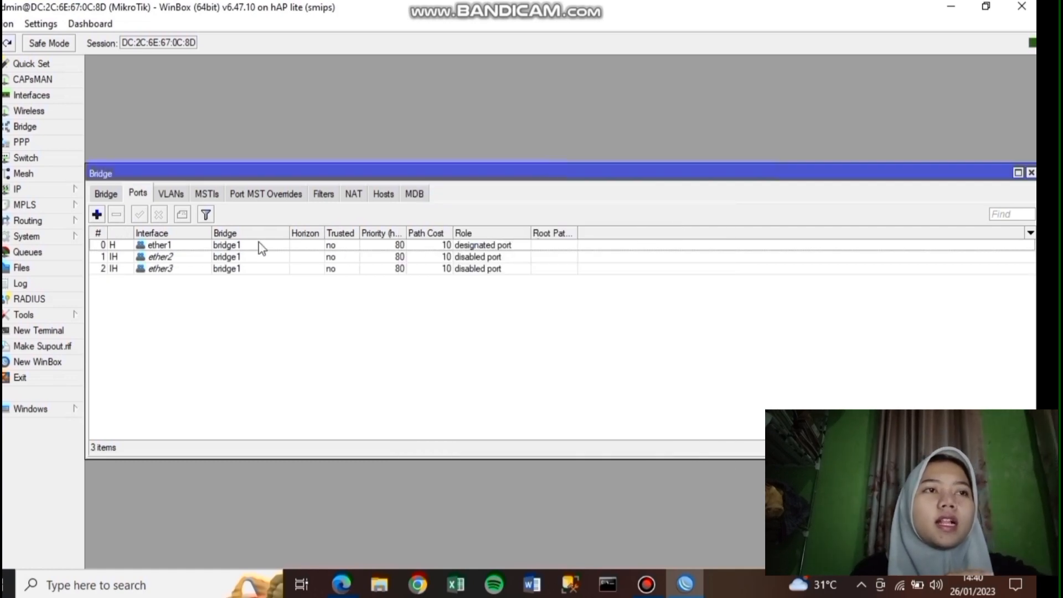
left_click(97, 214)
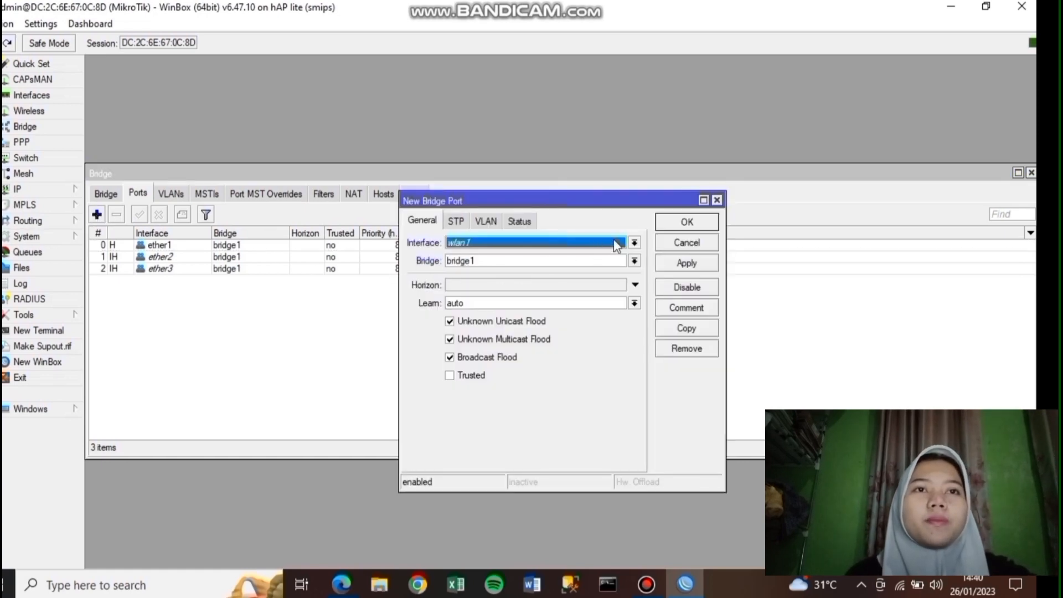
left_click(631, 243)
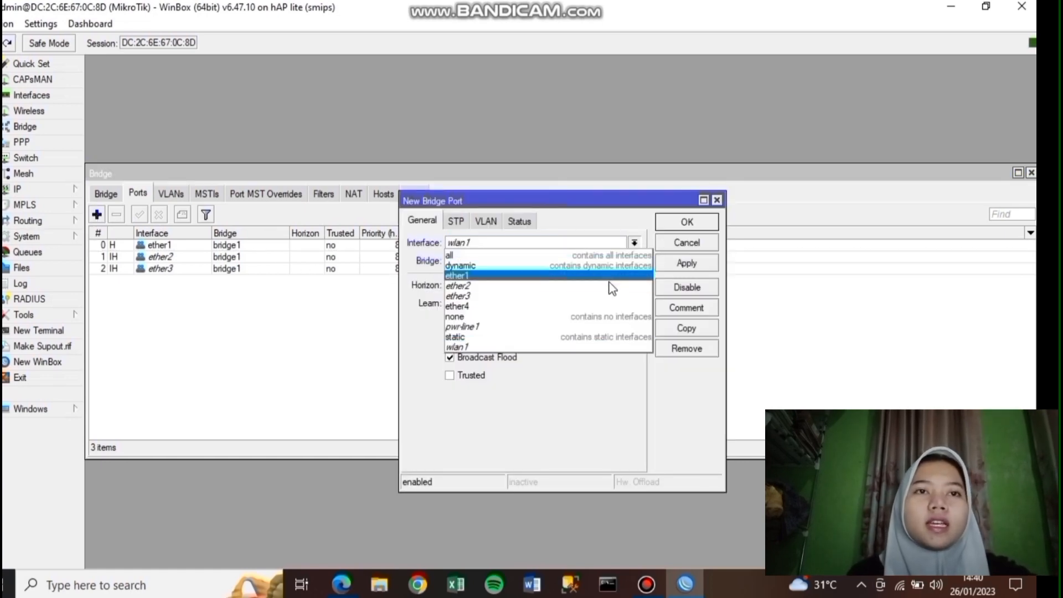
left_click(605, 304)
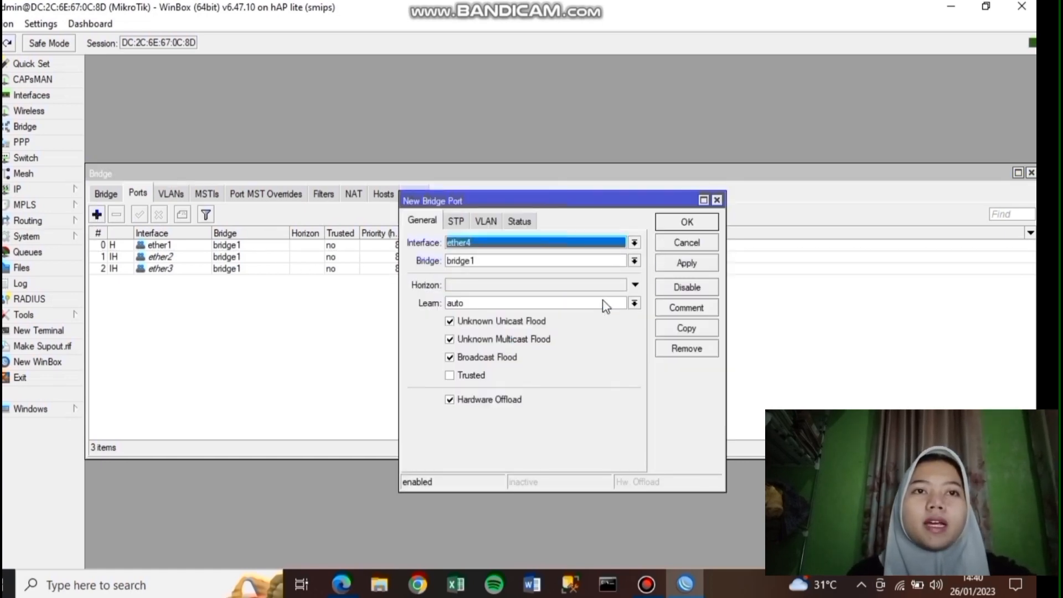
left_click(671, 262)
left_click(681, 221)
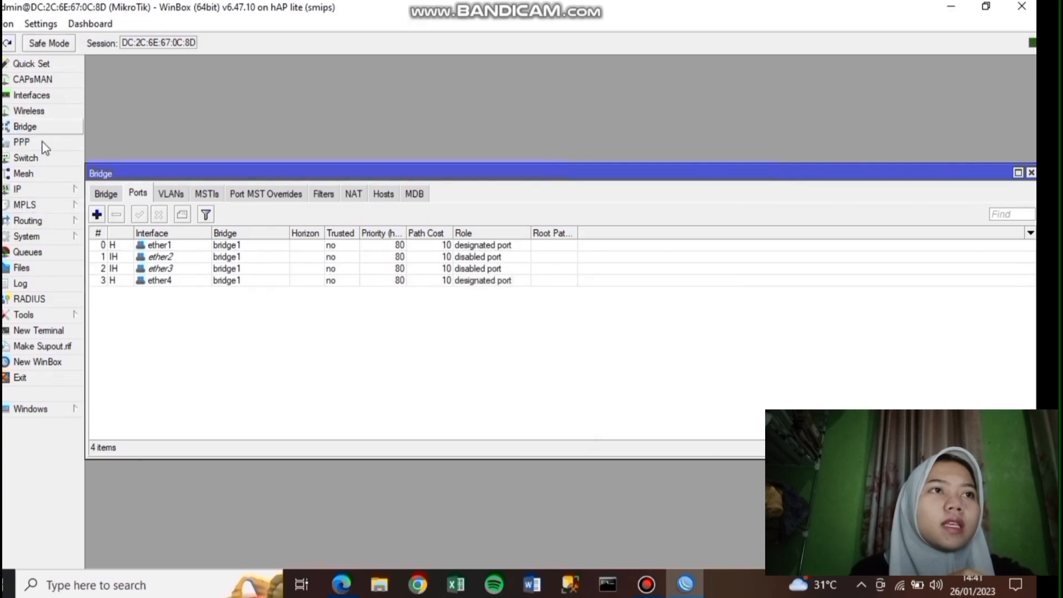
- Start a new switch1 VLAN entry with VLAN ID 10
left_click(43, 160)
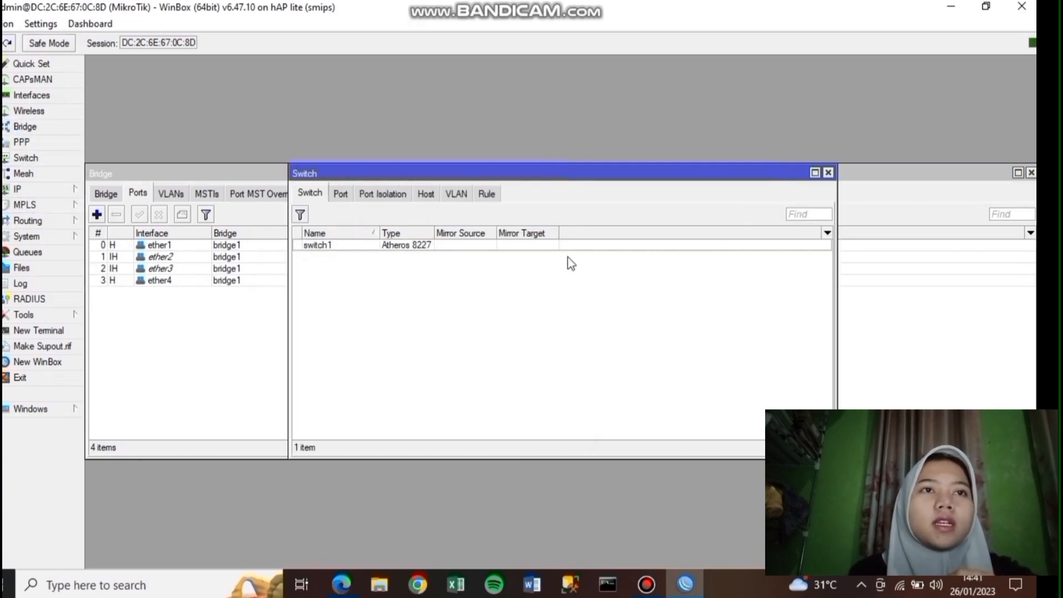
left_click(455, 193)
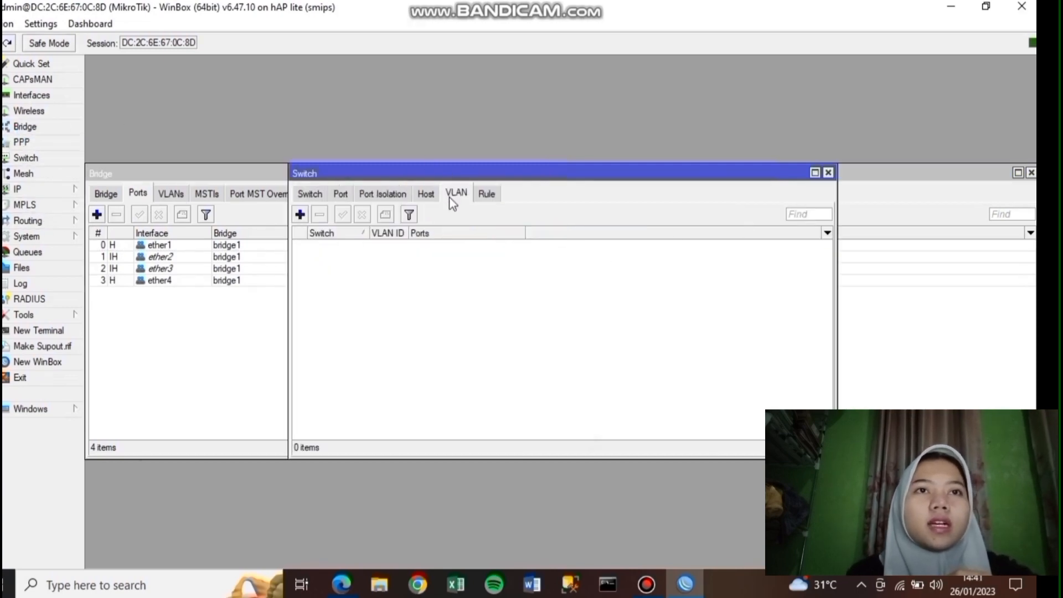
left_click(300, 215)
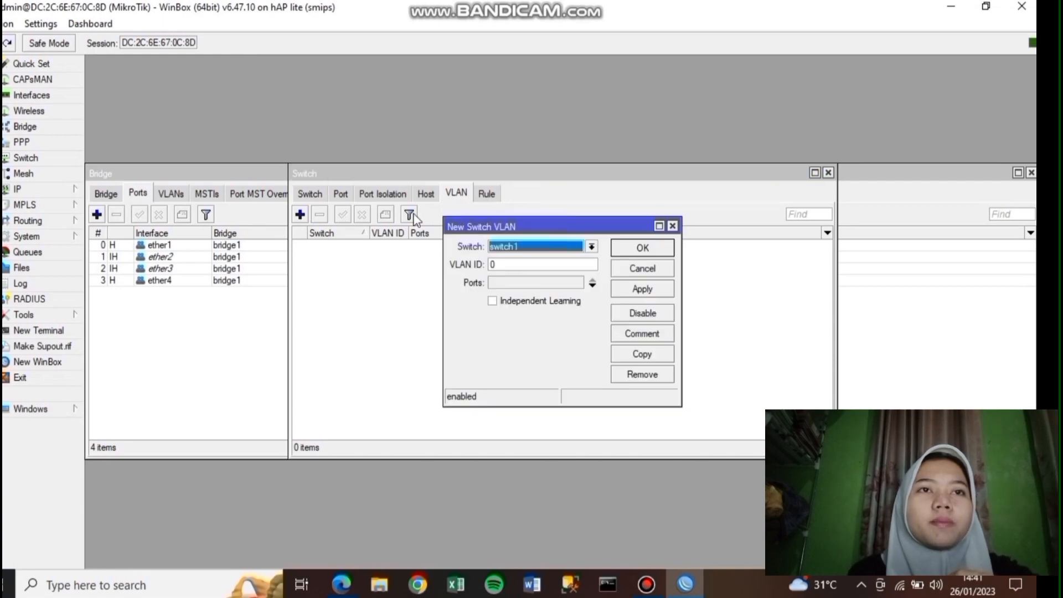
left_click(592, 248)
left_click(591, 263)
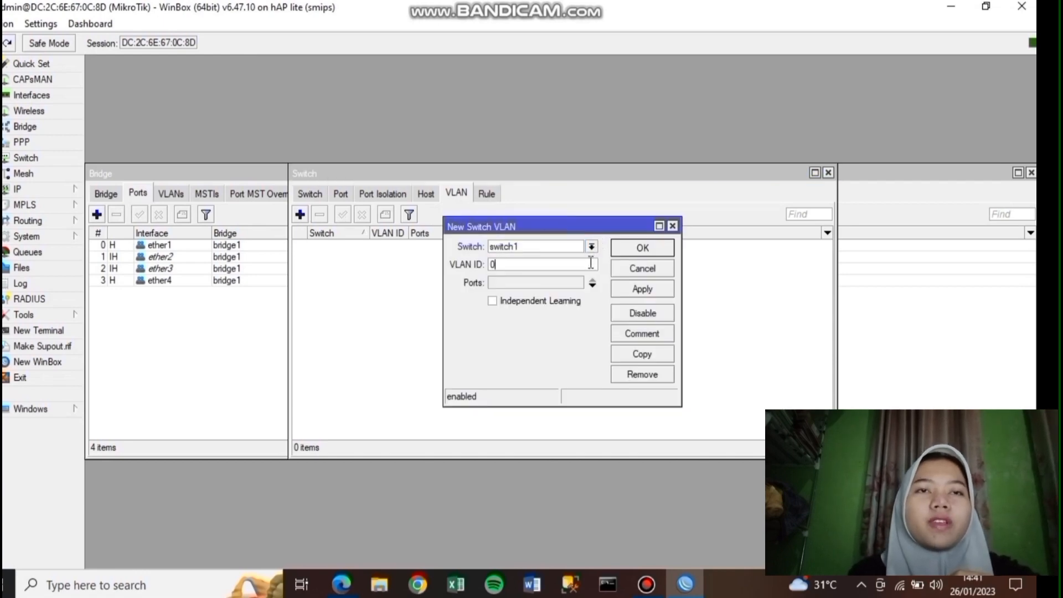
type("10")
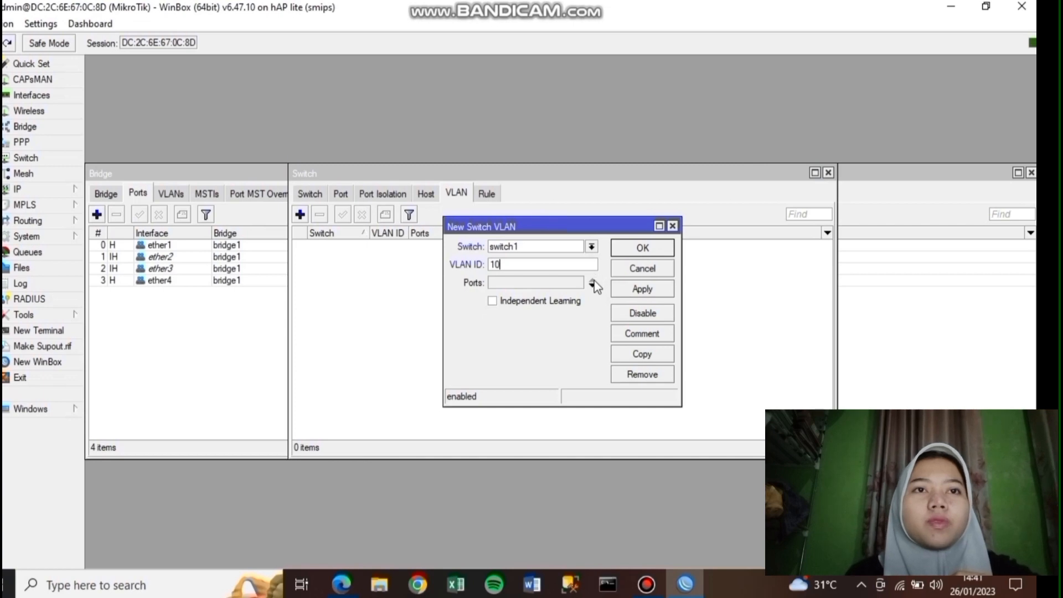
- Assign ether1, ether2 and ether3 as VLAN 10 member ports and save the entry
left_click(592, 284)
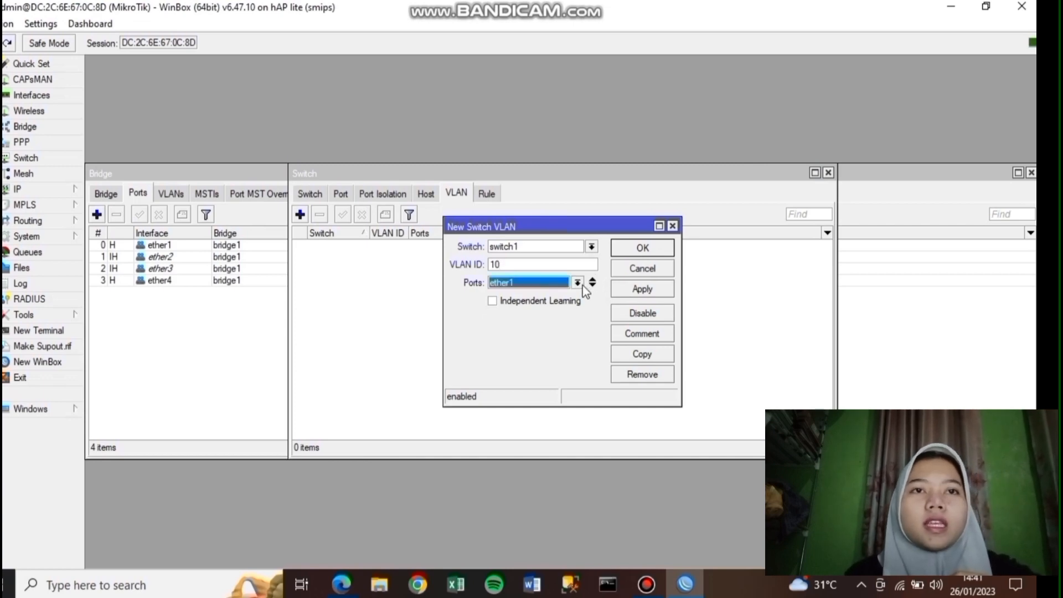
left_click(577, 283)
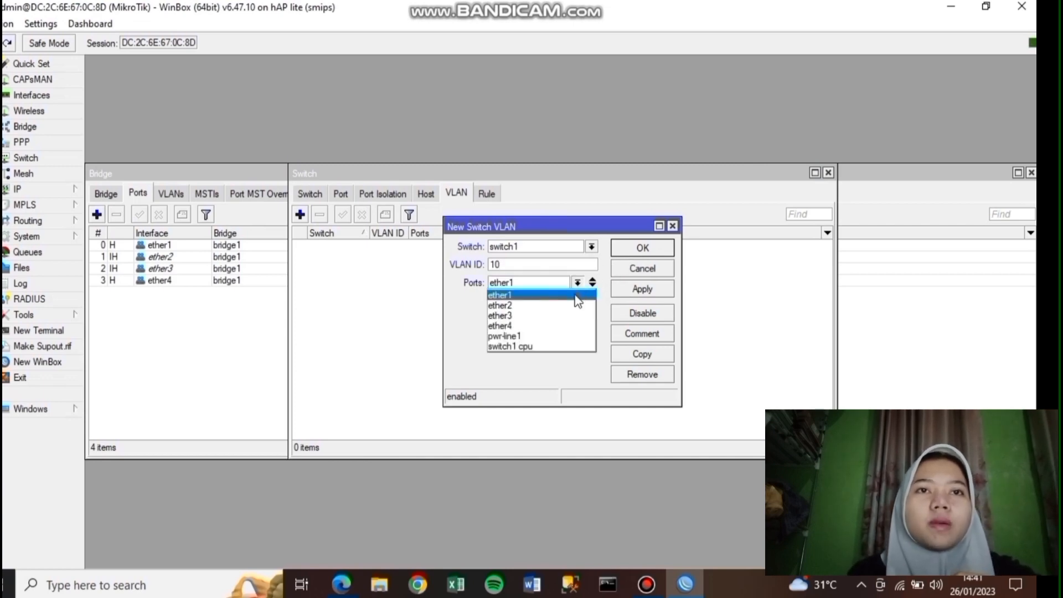
left_click(576, 297)
left_click(592, 285)
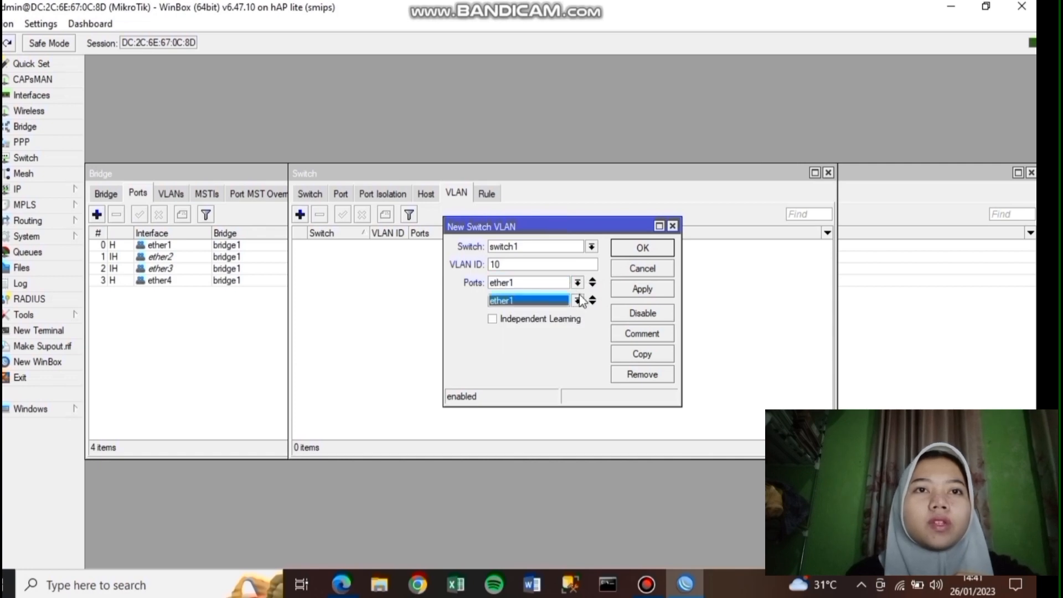
left_click(577, 300)
left_click(565, 324)
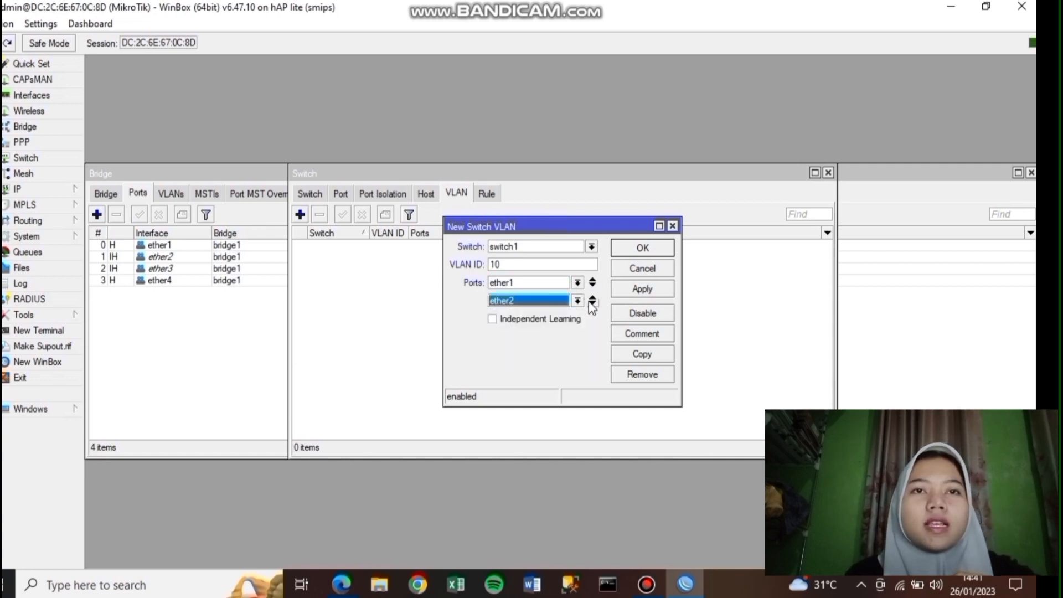
left_click(592, 304)
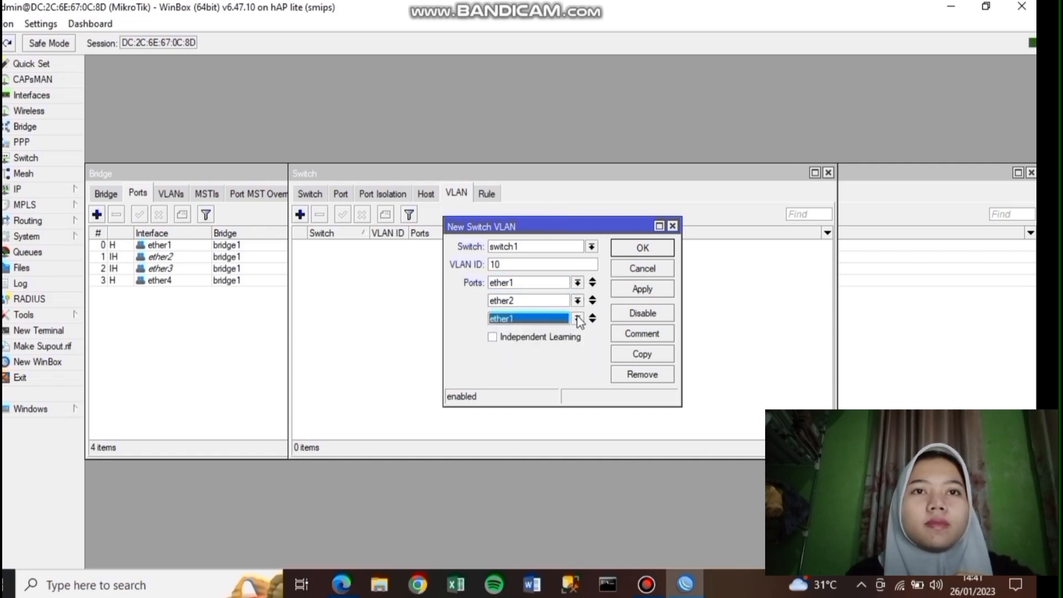
left_click(577, 319)
left_click(576, 349)
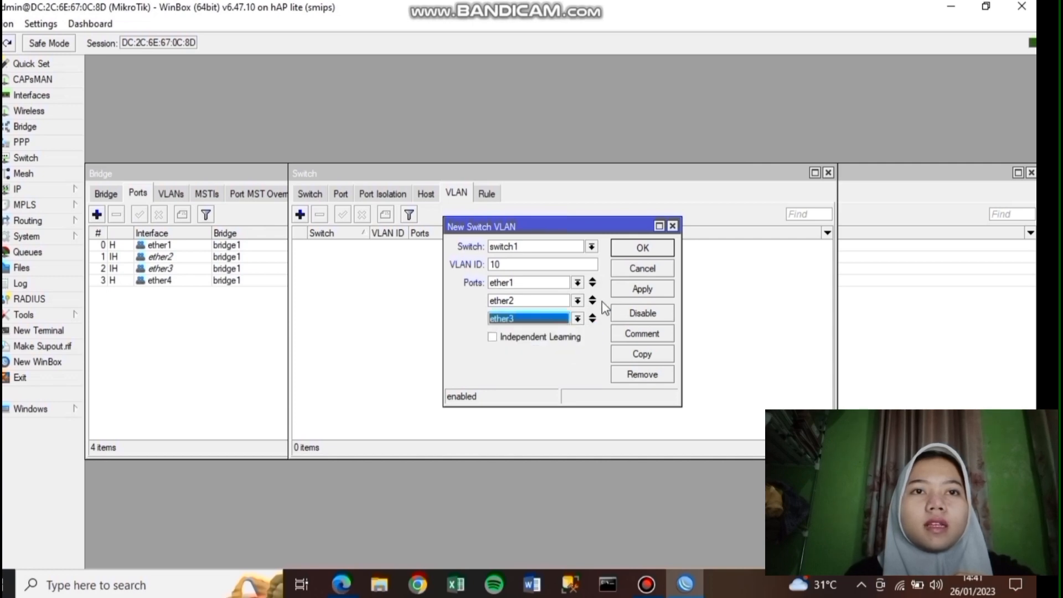
left_click(640, 293)
left_click(641, 249)
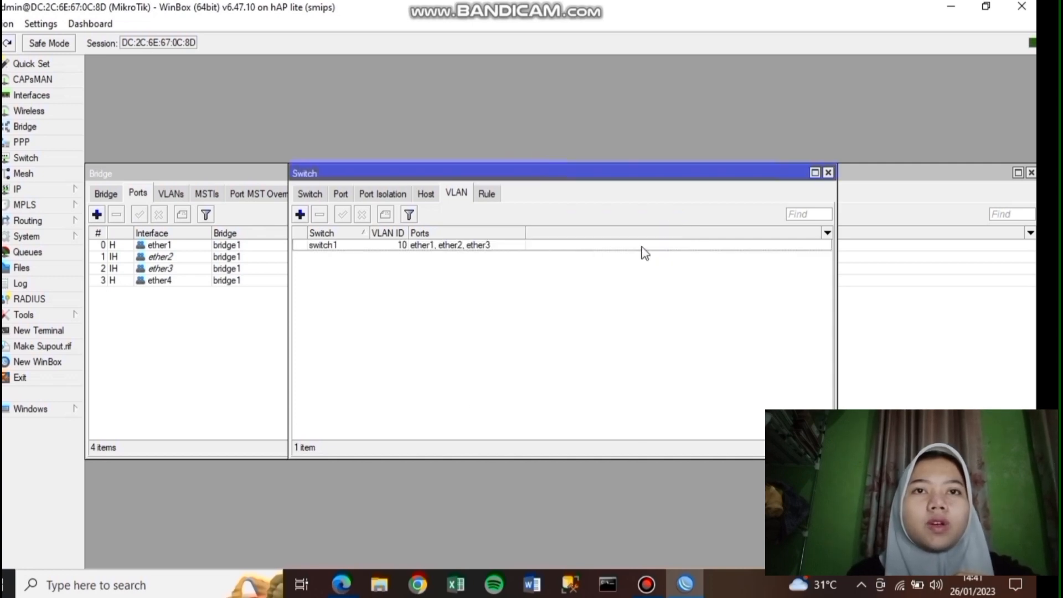
- Add VLAN 20 on switch1 with member ports ether1 and ether4
left_click(300, 214)
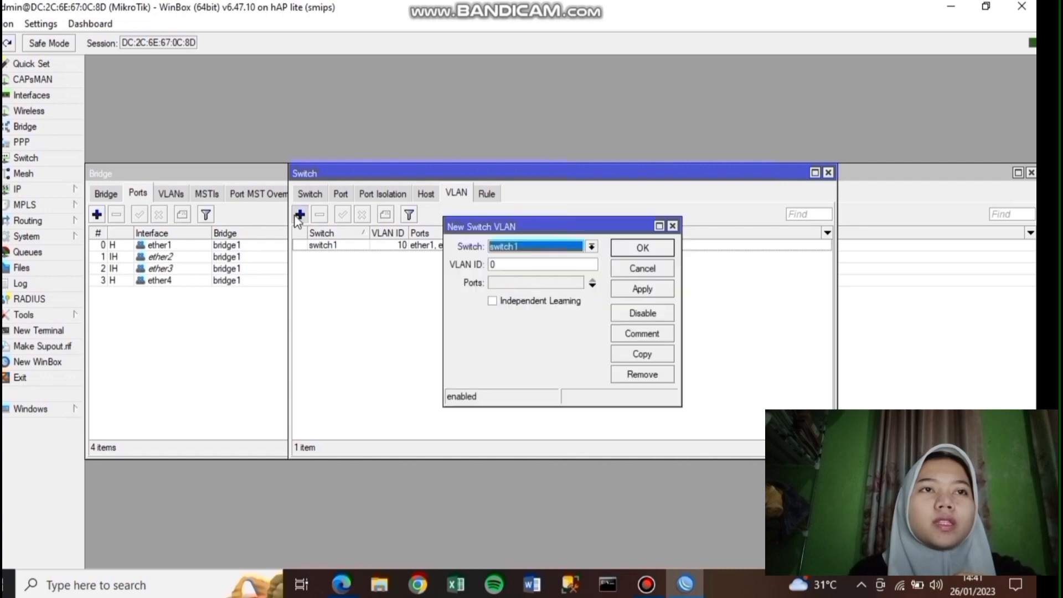
left_click(525, 264)
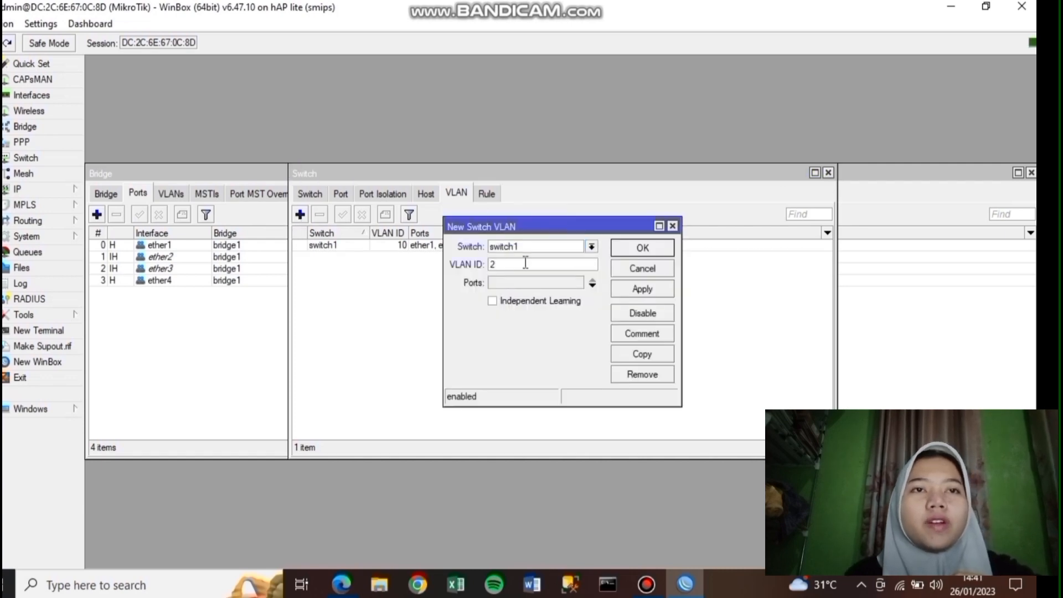
left_click(592, 285)
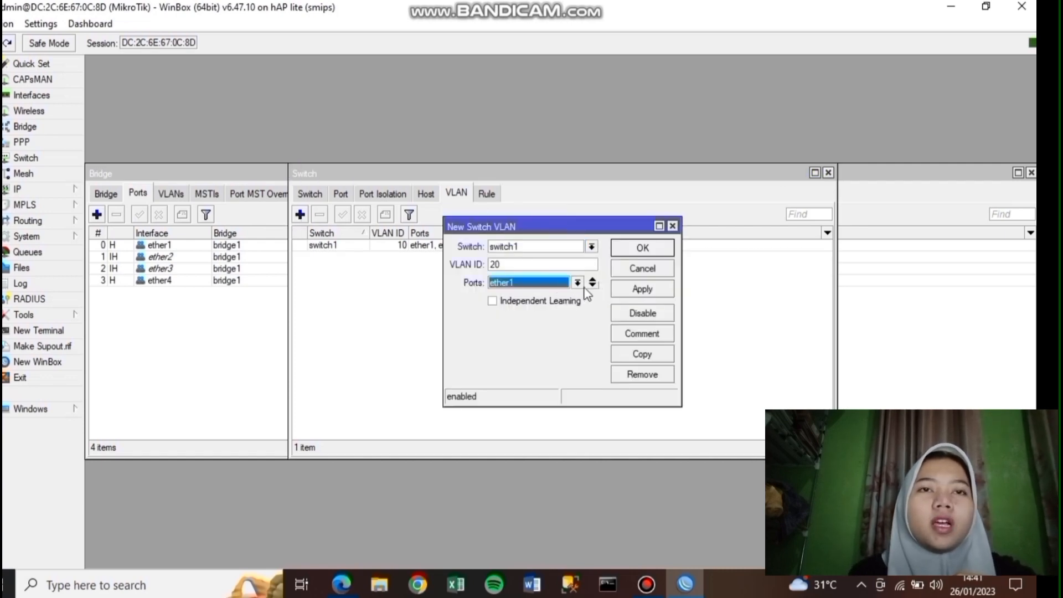
left_click(592, 286)
left_click(578, 300)
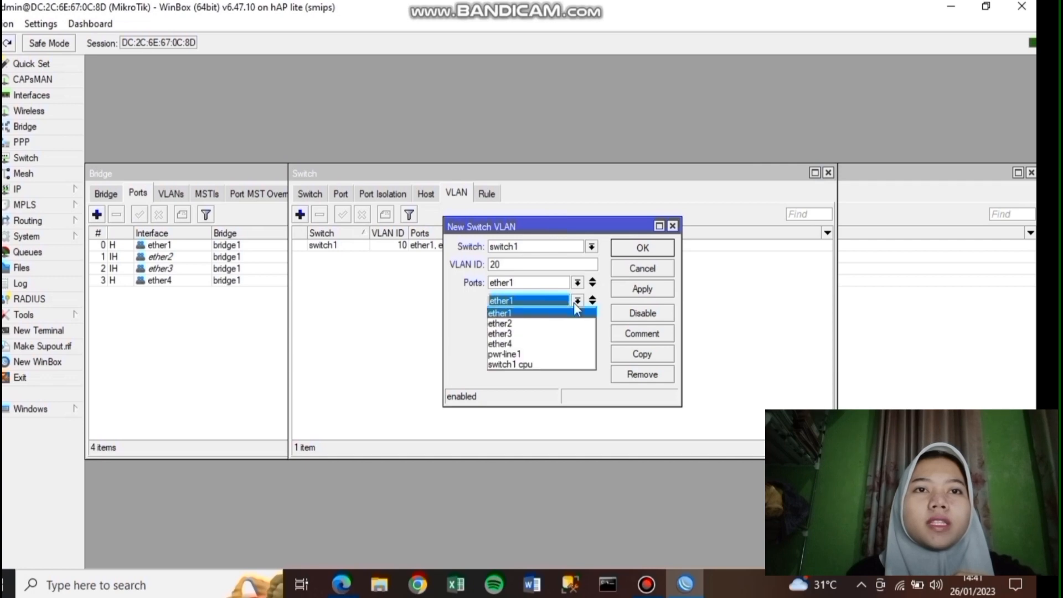
left_click(570, 344)
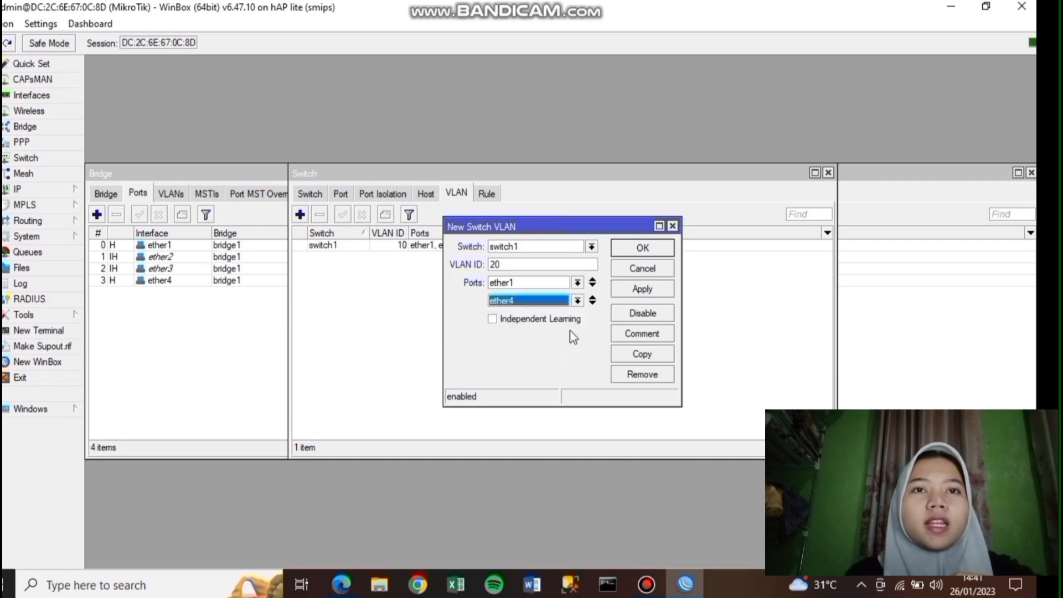
left_click(642, 289)
left_click(643, 248)
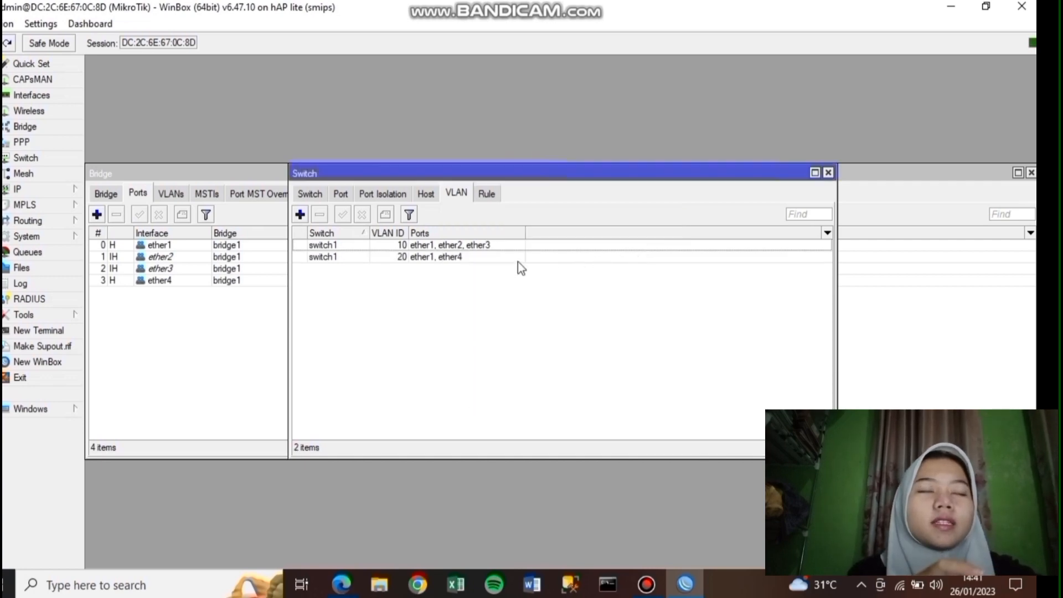
- Set switch port ether1 to VLAN mode secure with VLAN header add if missing
left_click(348, 198)
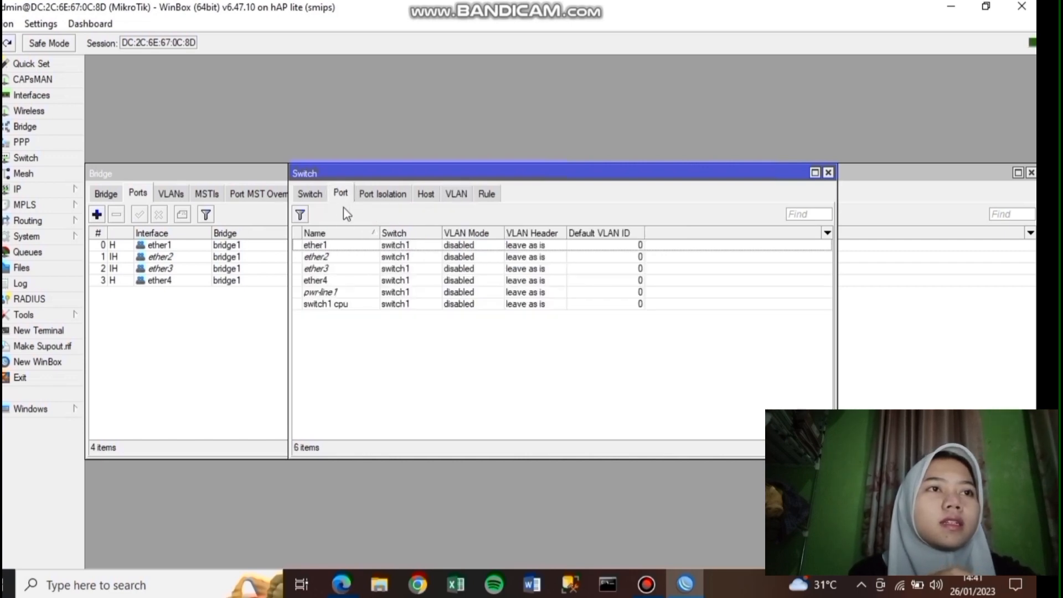
double_click(351, 247)
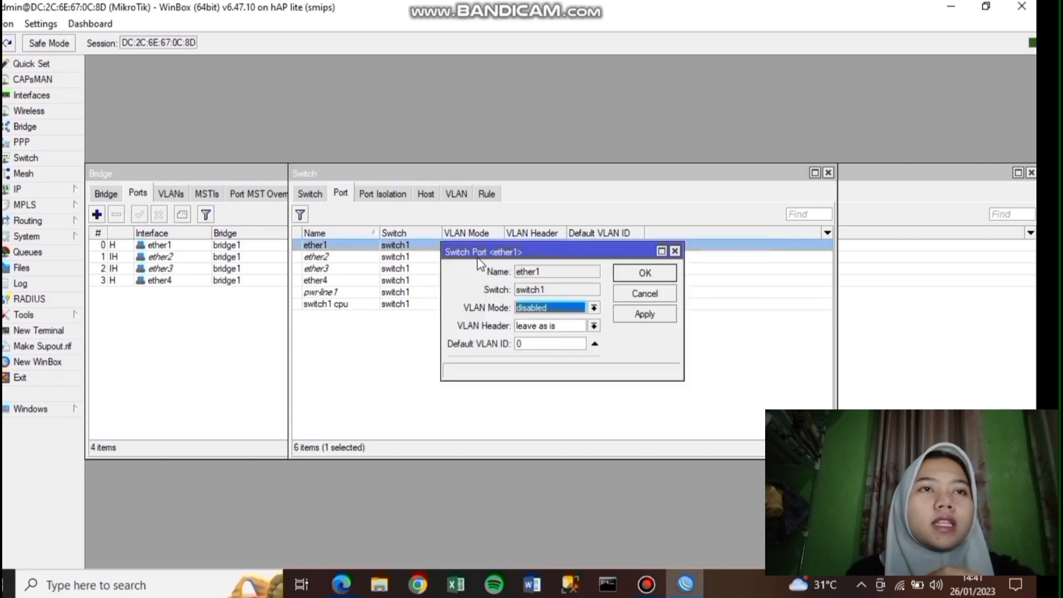
left_click(594, 309)
key("Escape")
left_click(594, 326)
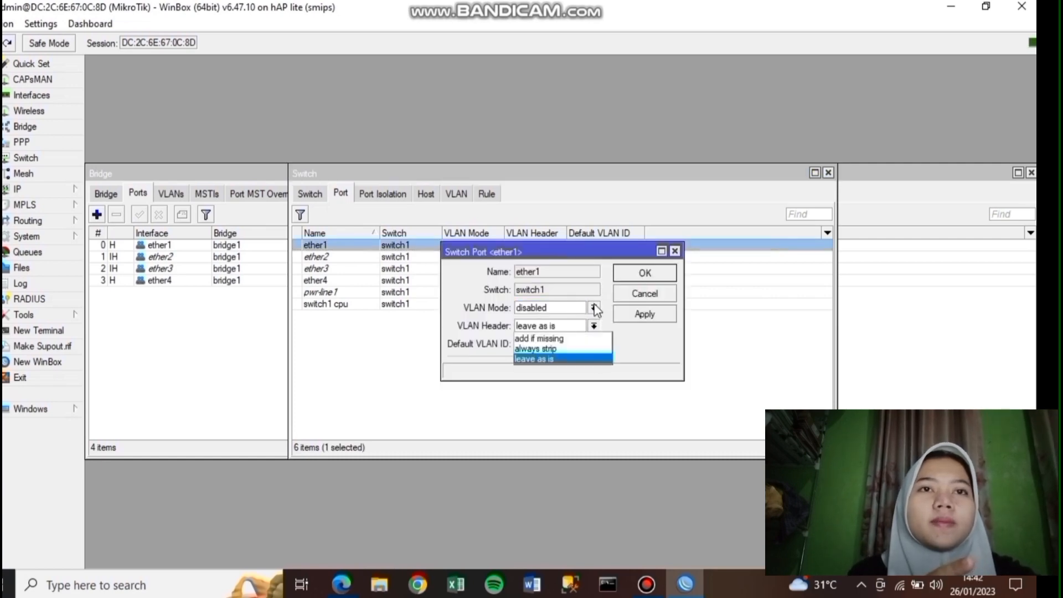
left_click(594, 326)
left_click(594, 308)
left_click(587, 352)
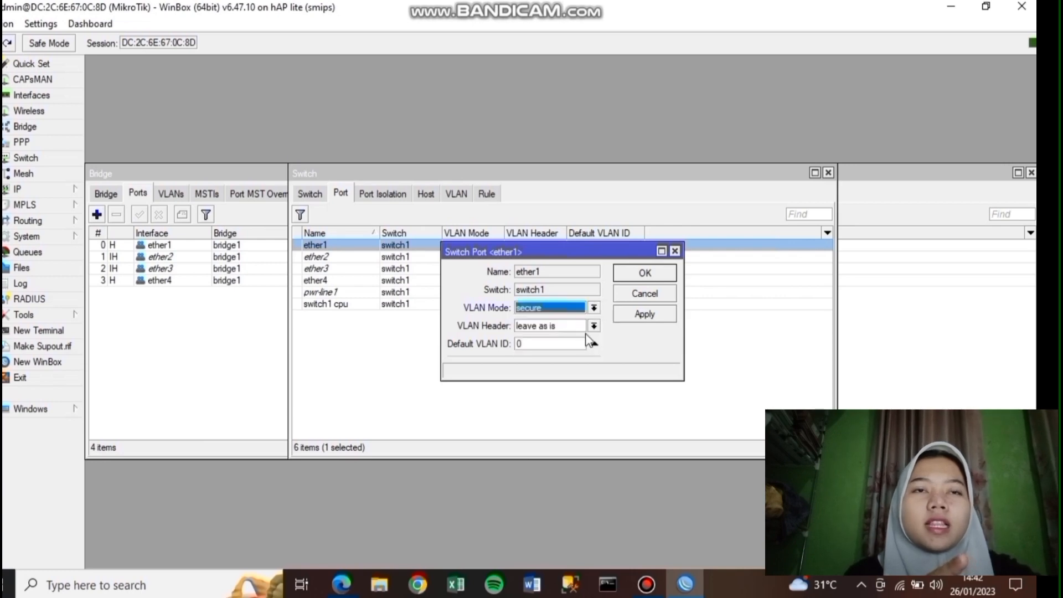
left_click(594, 327)
left_click(593, 338)
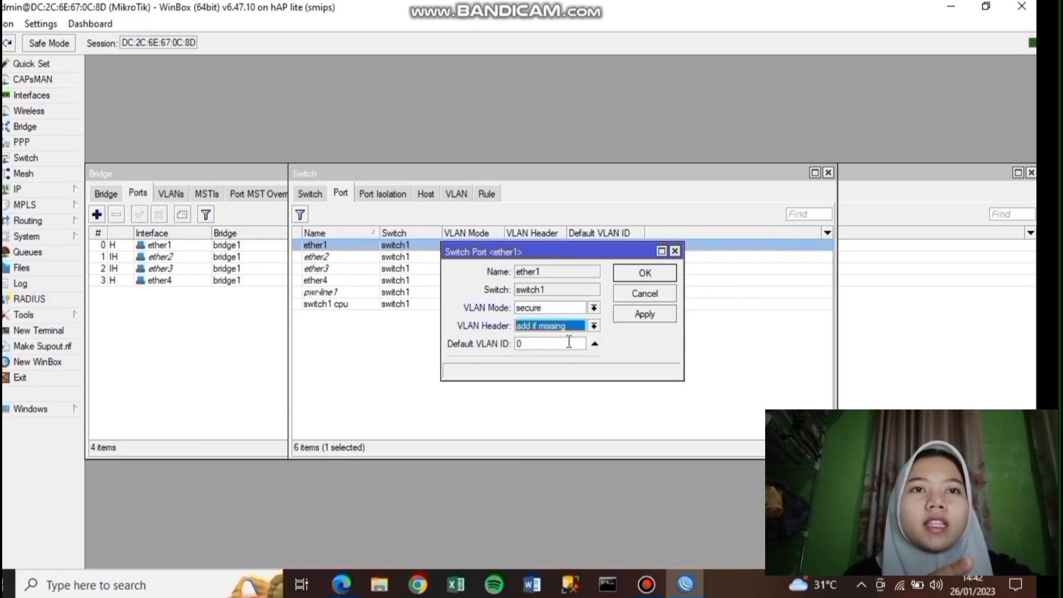
left_click(643, 315)
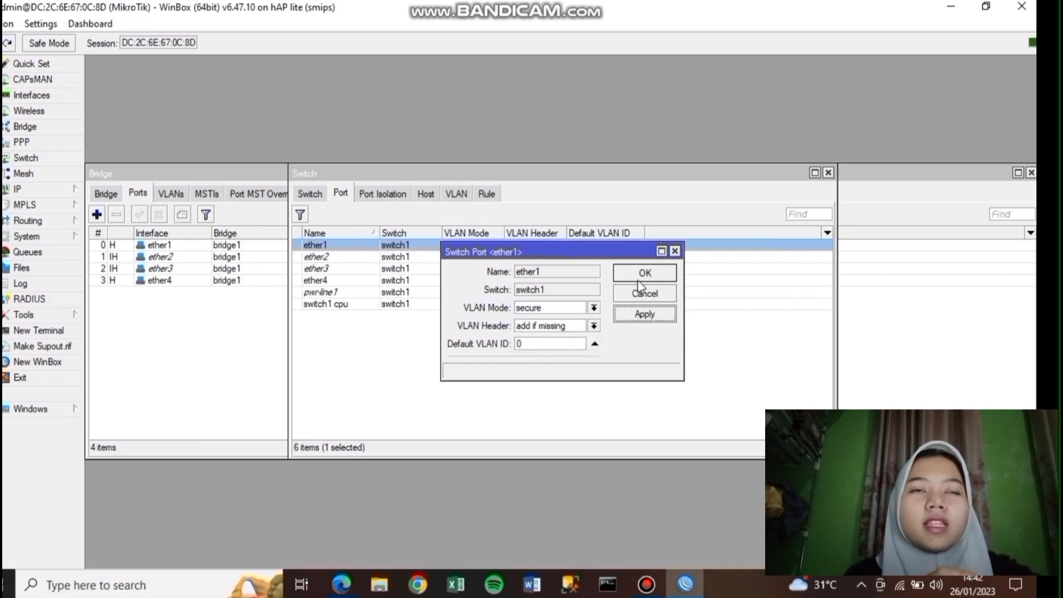
left_click(644, 273)
- Set ether2 to secure, always strip, with default VLAN ID 10
double_click(416, 258)
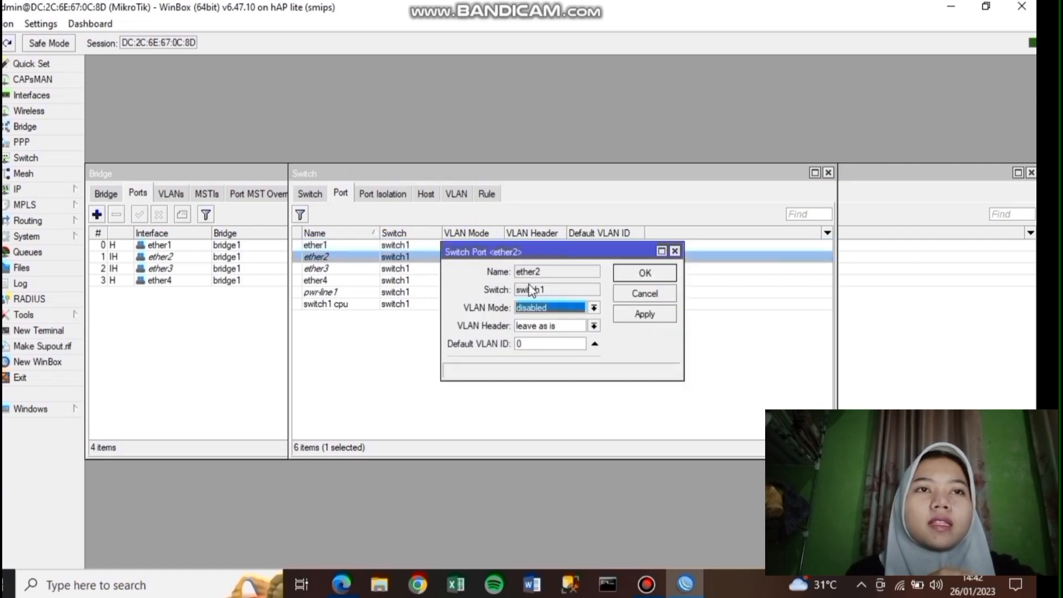
left_click(593, 308)
left_click(548, 356)
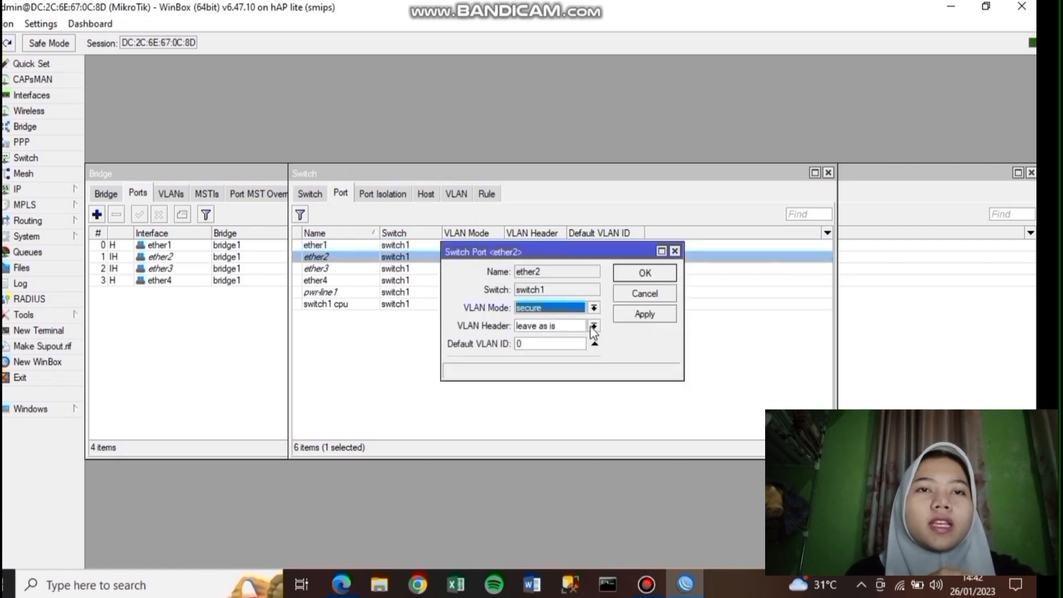
left_click(593, 327)
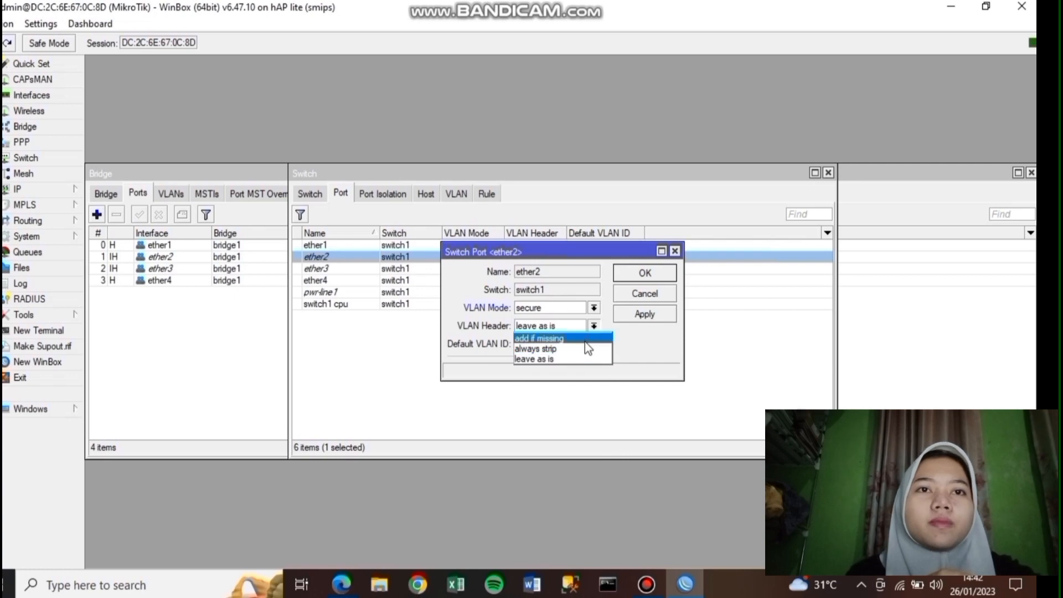
left_click(587, 349)
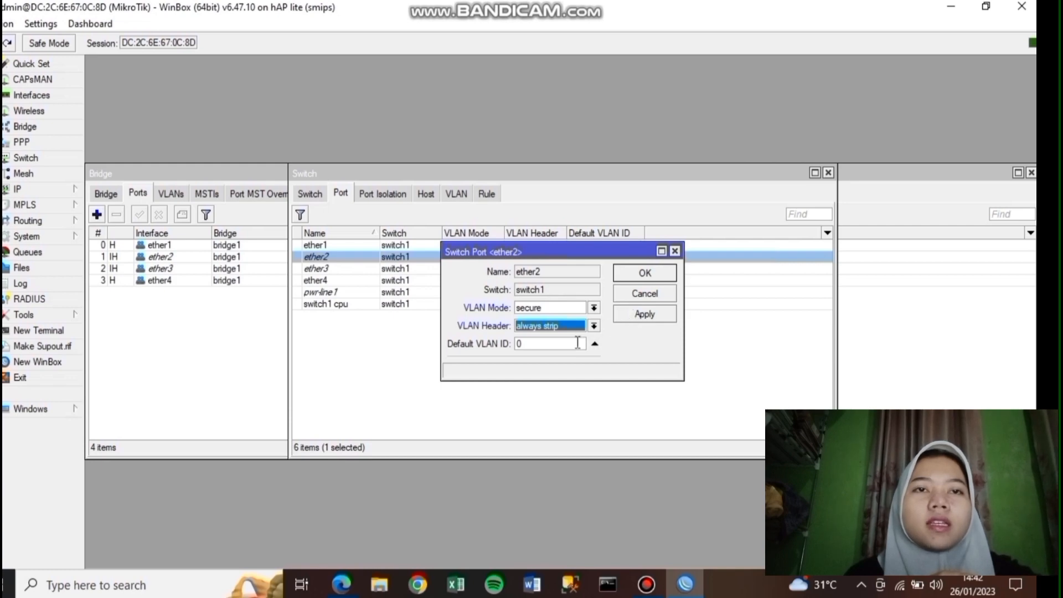
left_click(577, 343)
key("BackSpace")
type("10")
left_click(641, 322)
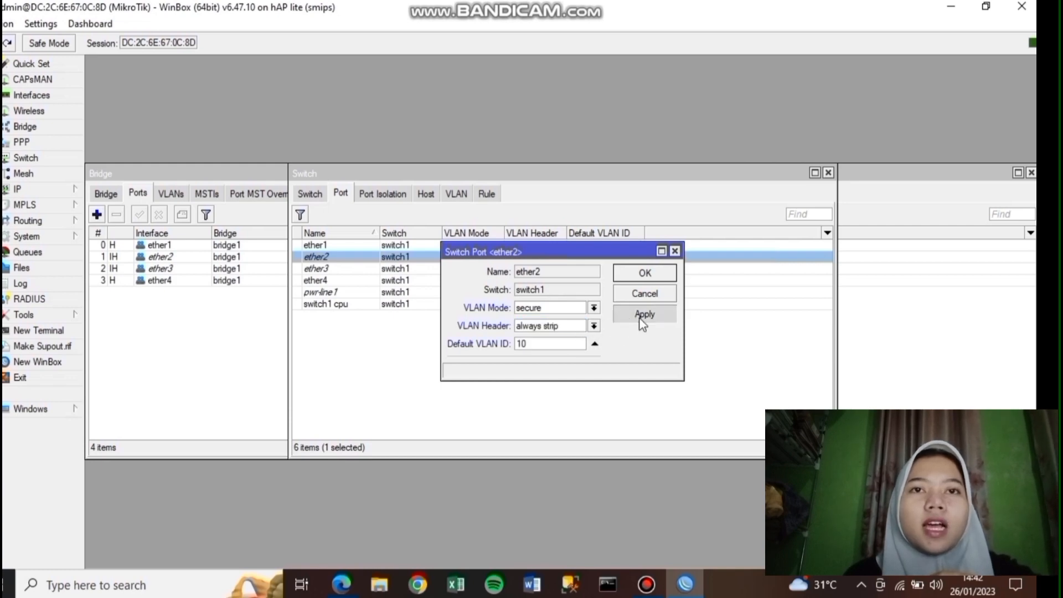
left_click(639, 279)
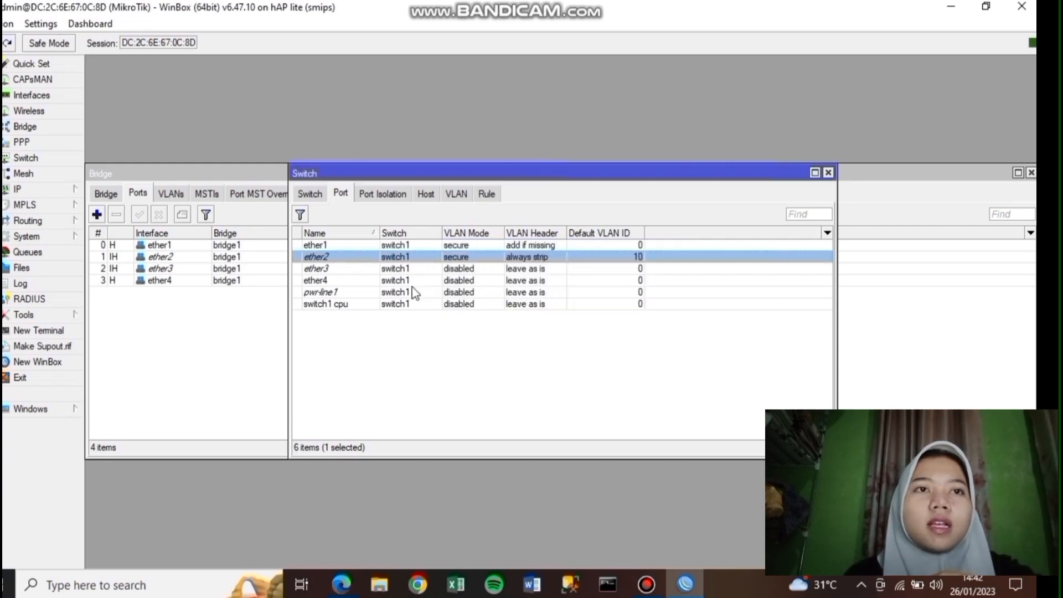
- Set switch port ether3 to secure mode with always strip VLAN headers
double_click(367, 270)
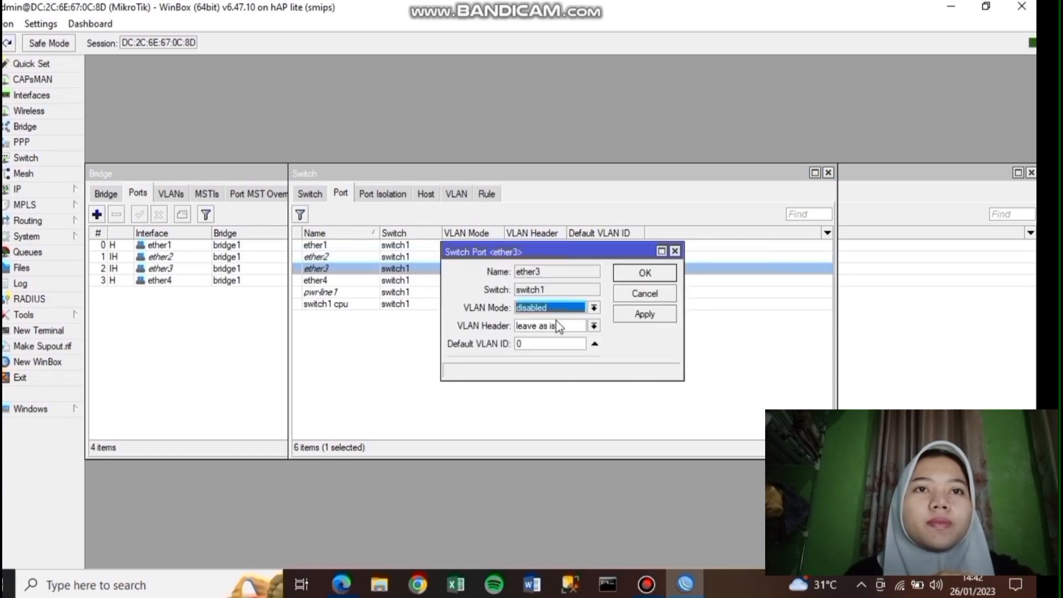
left_click(592, 309)
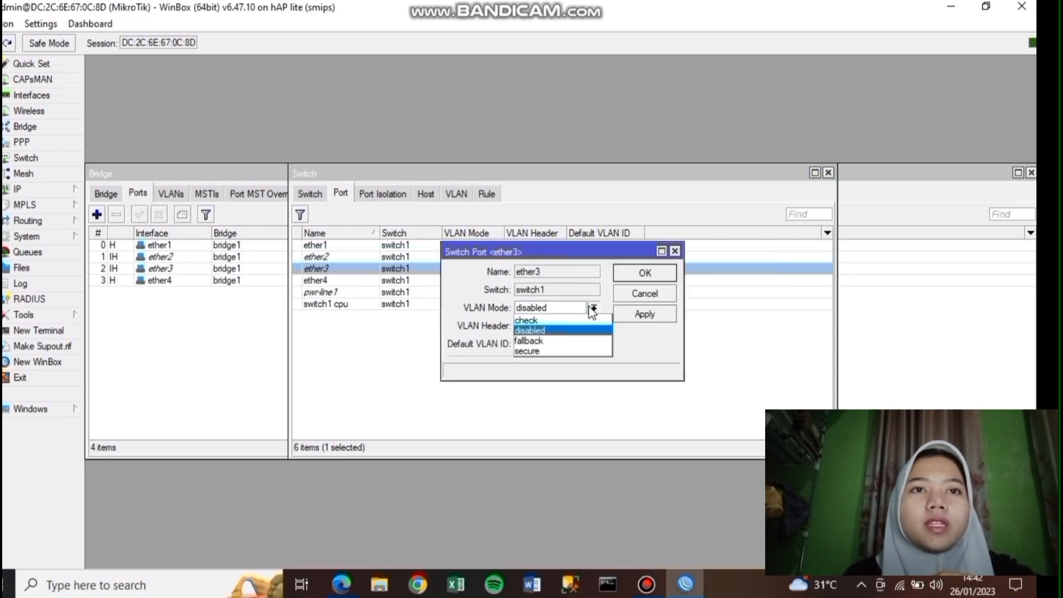
left_click(580, 351)
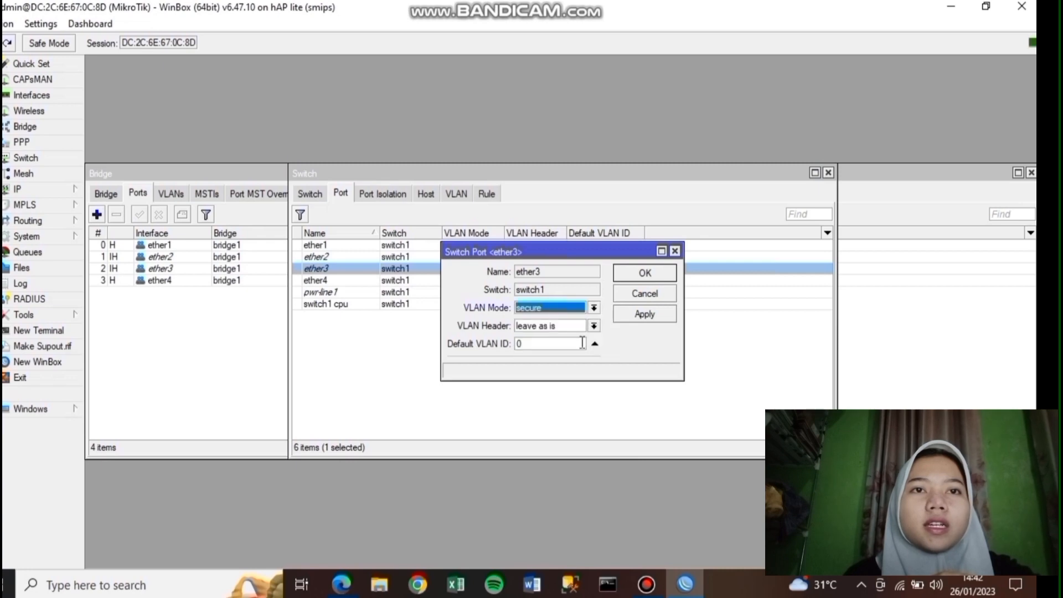
left_click(595, 326)
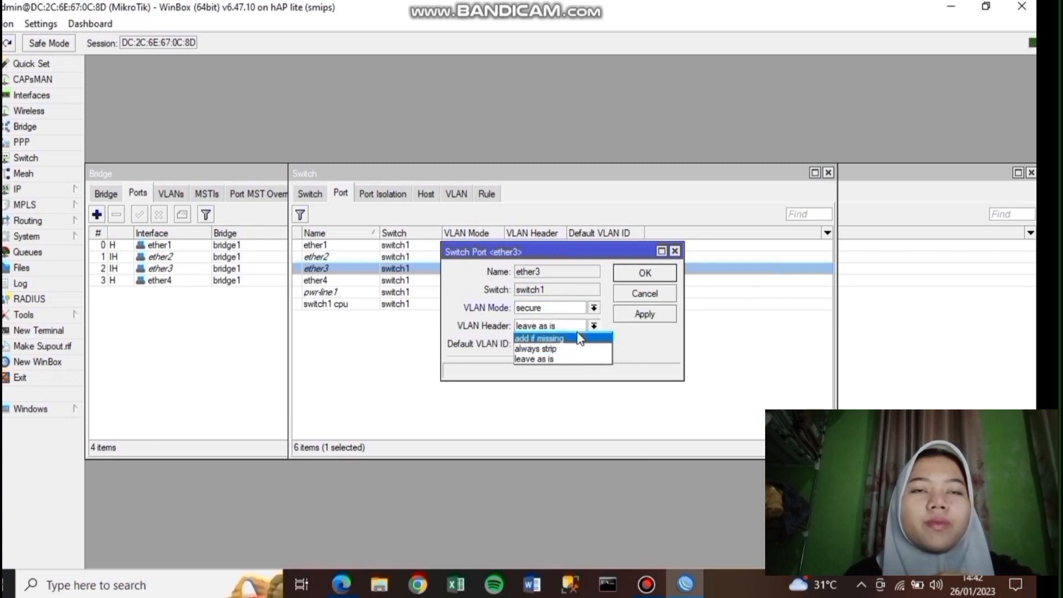
left_click(581, 331)
left_click(594, 327)
left_click(581, 335)
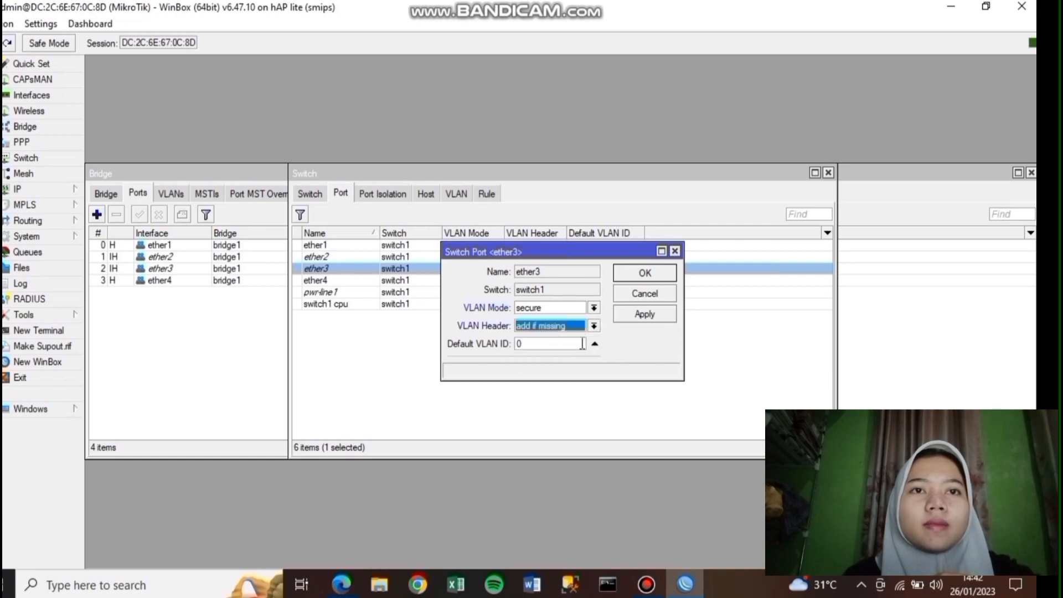
double_click(571, 347)
key("BackSpace")
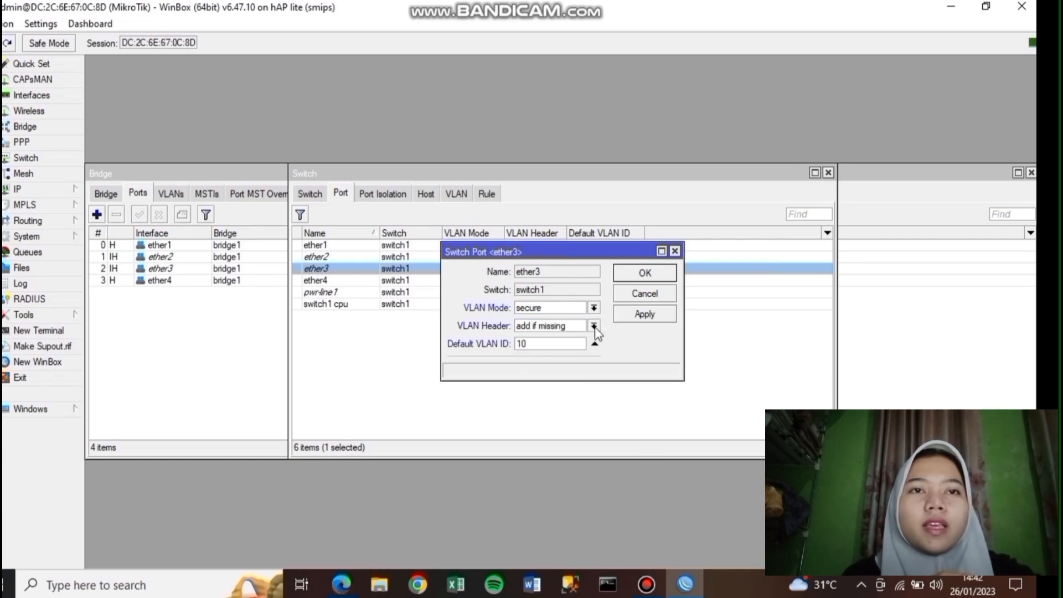
left_click(594, 326)
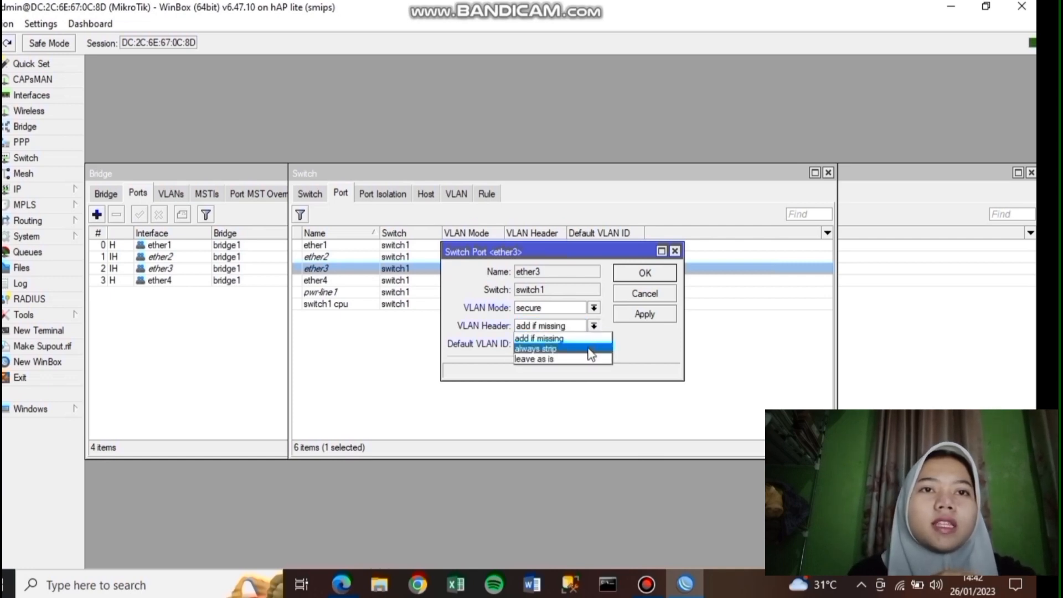
left_click(592, 349)
left_click(656, 316)
left_click(652, 275)
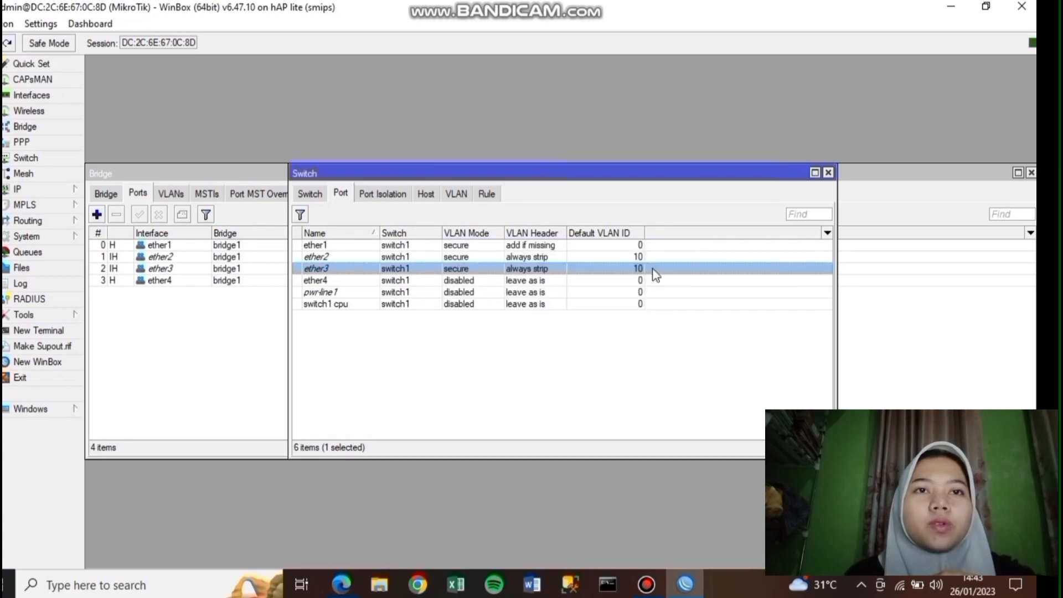
- Set ether4 to secure, always strip, with default VLAN ID 20
double_click(409, 280)
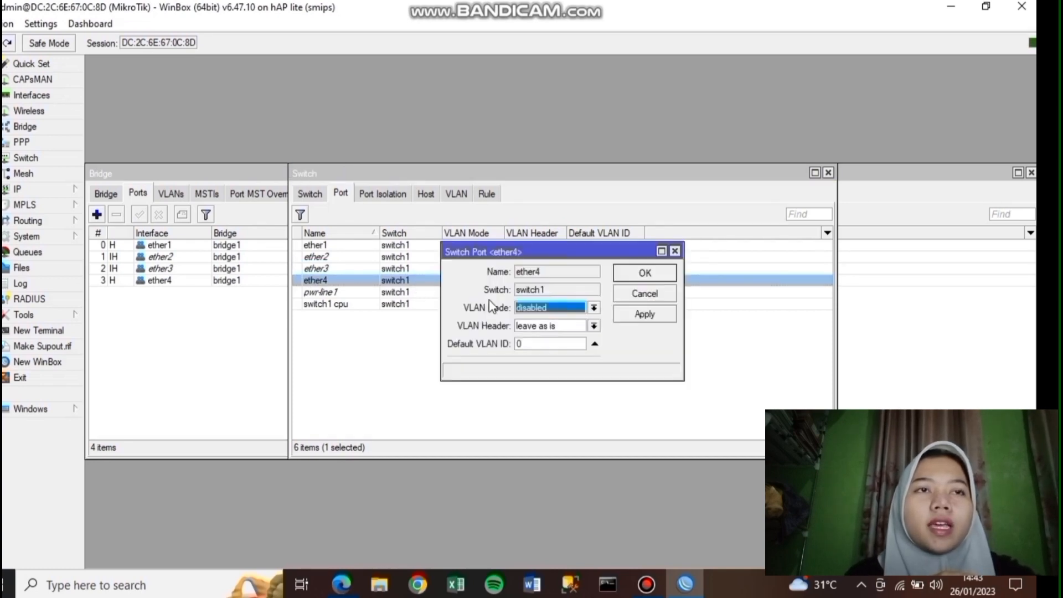
left_click(594, 309)
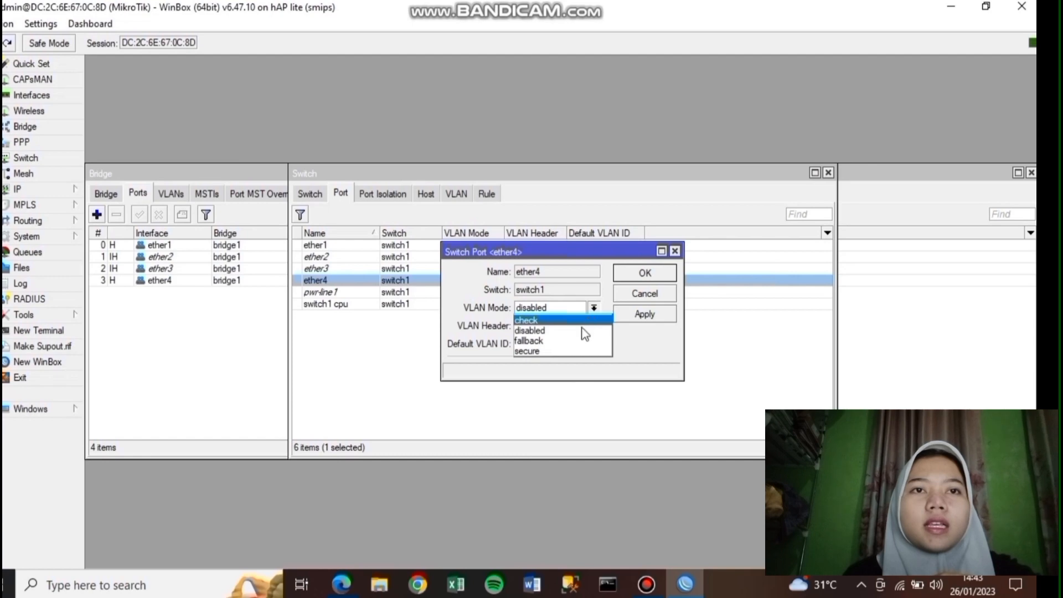
left_click(582, 351)
left_click(594, 326)
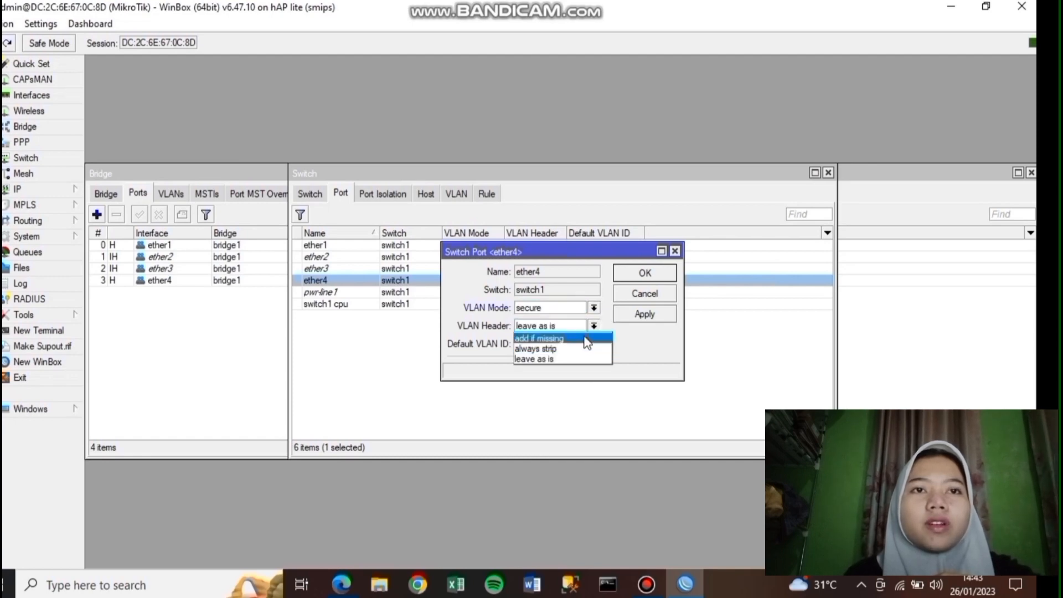
left_click(585, 349)
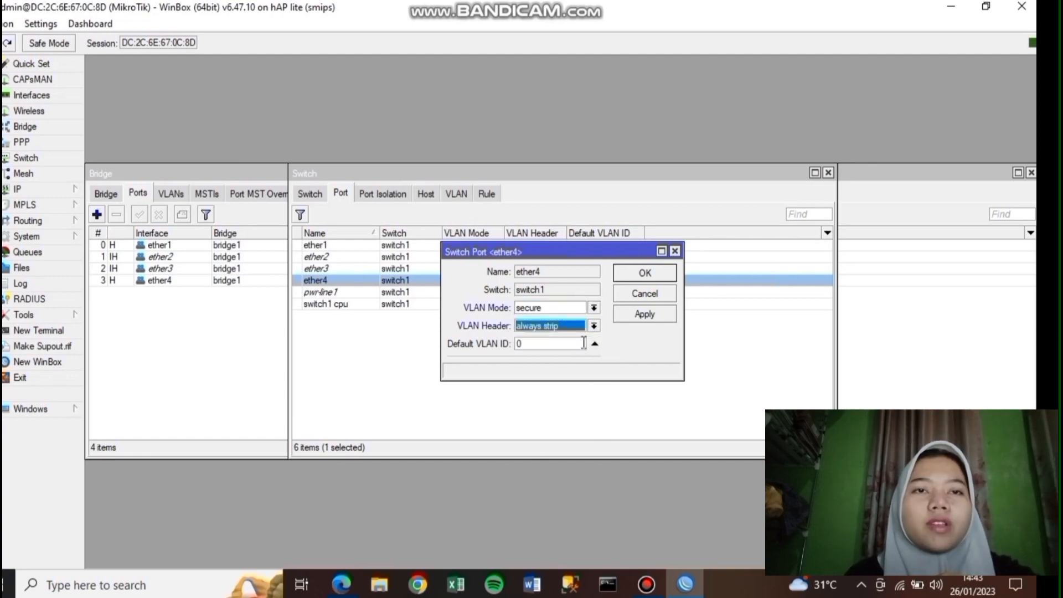
left_click(576, 343)
key("BackSpace")
type("20")
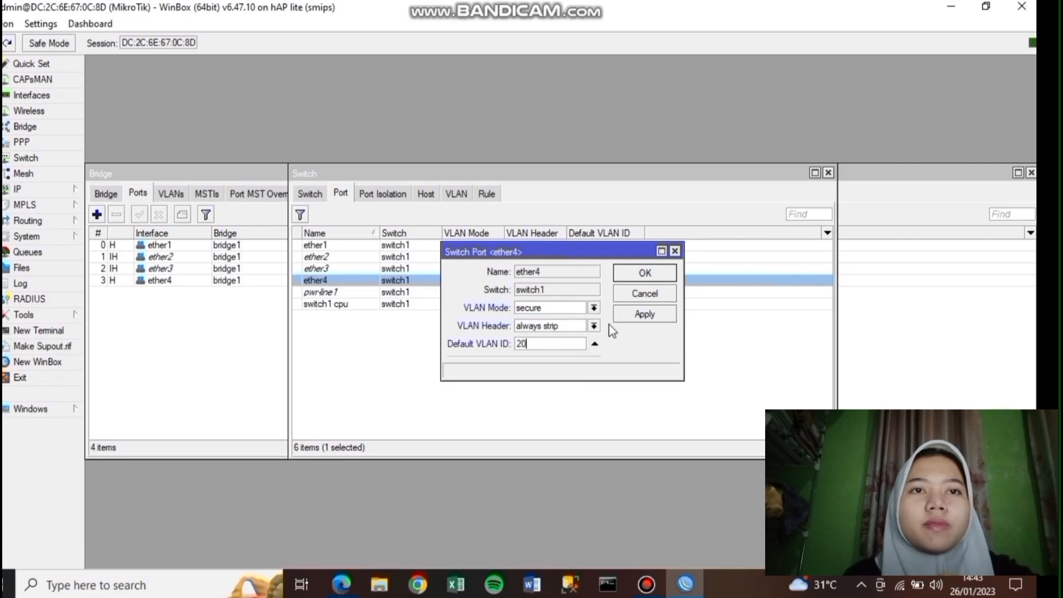
left_click(645, 314)
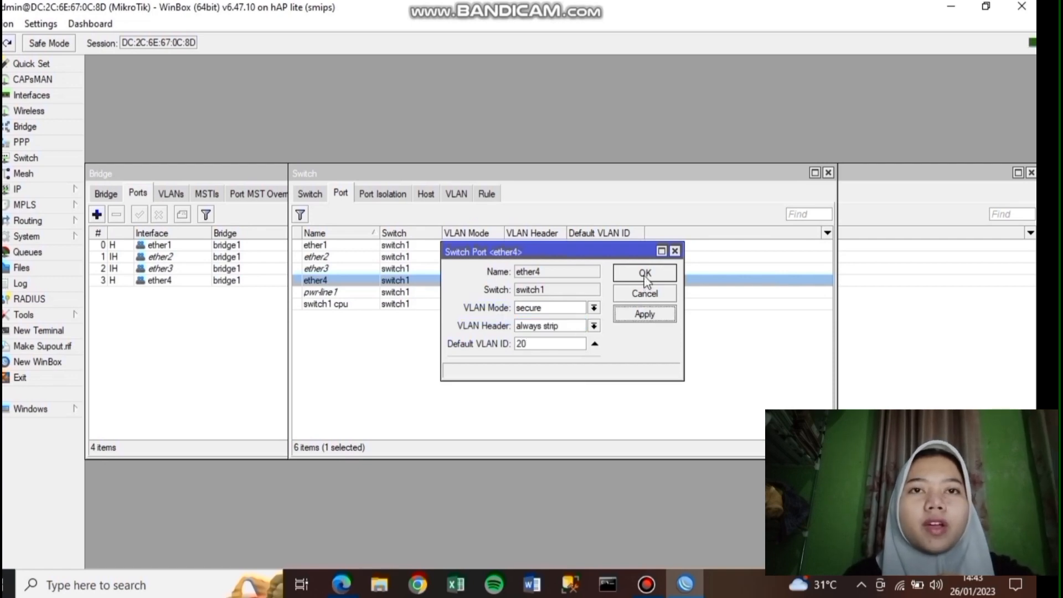
left_click(647, 277)
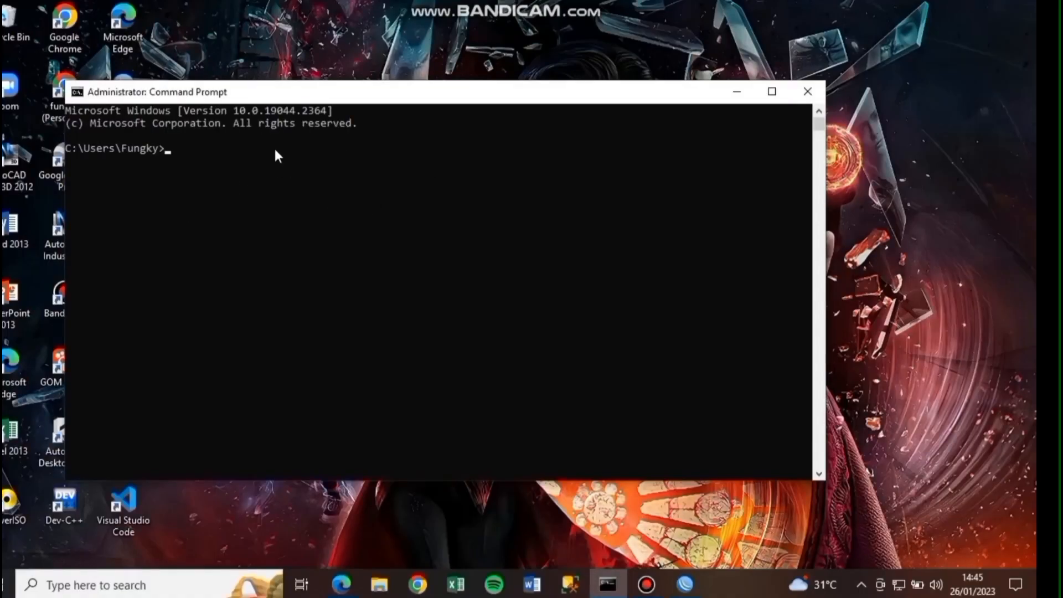
- Run ipconfig to list the PC's adapter addresses
left_click(274, 145)
type("ipconfig")
key("Return")
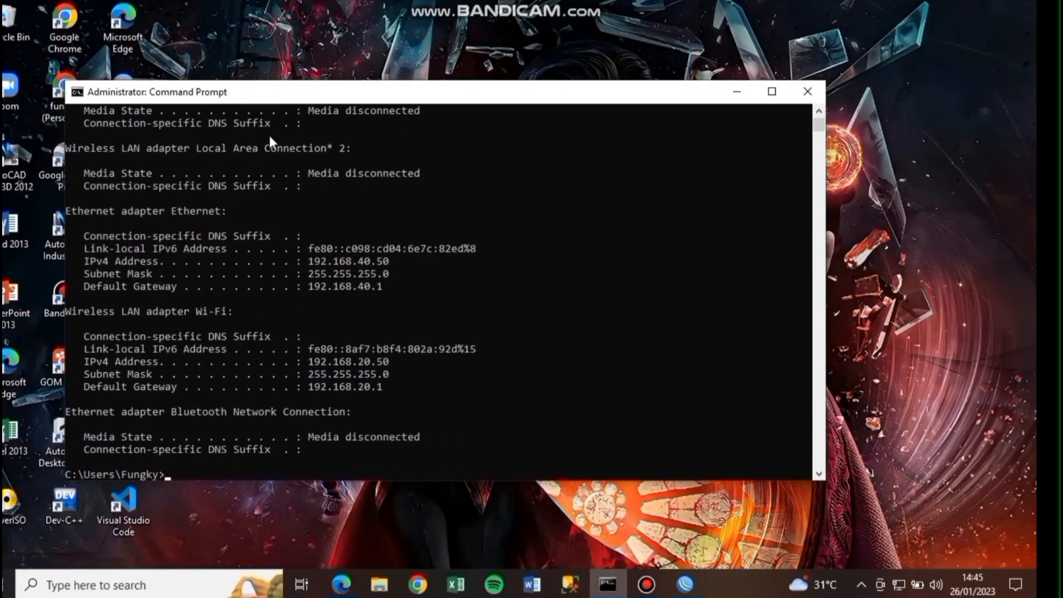
- Select and copy the Ethernet default gateway 192.168.40.1
double_click(307, 286)
double_click(317, 287)
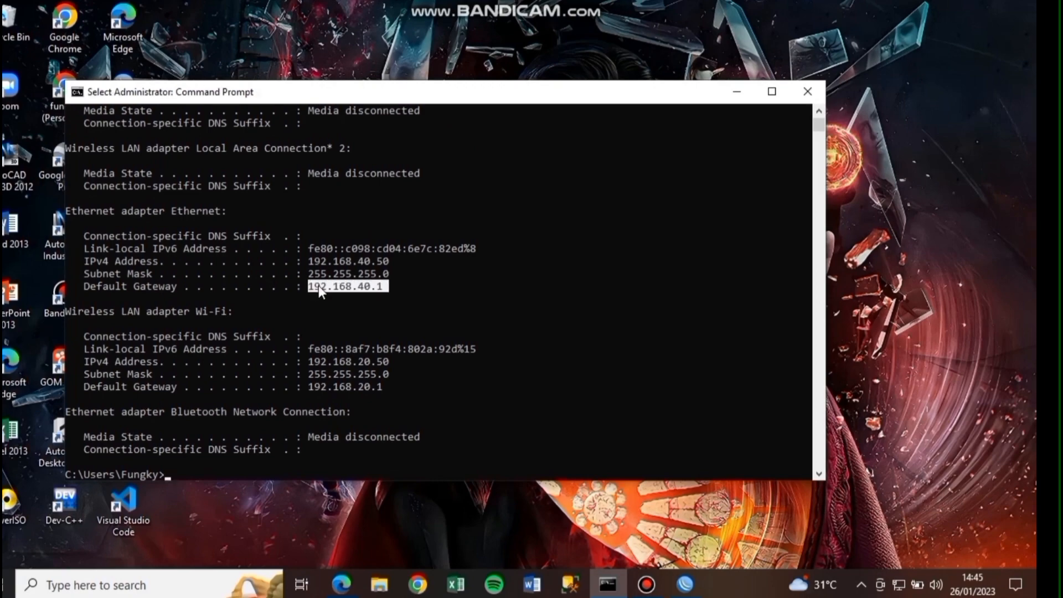
right_click(317, 287)
left_click(310, 287)
double_click(317, 287)
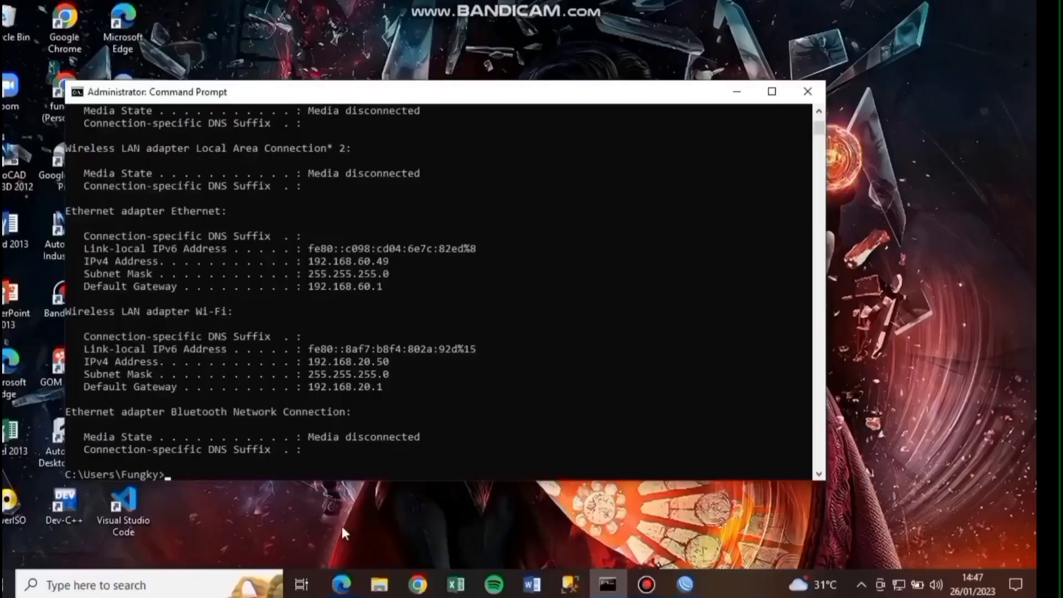
- Rerun ipconfig and copy the new Ethernet gateway 192.168.60.1
key("Up")
key("Return")
left_click_drag(309, 285, 388, 288)
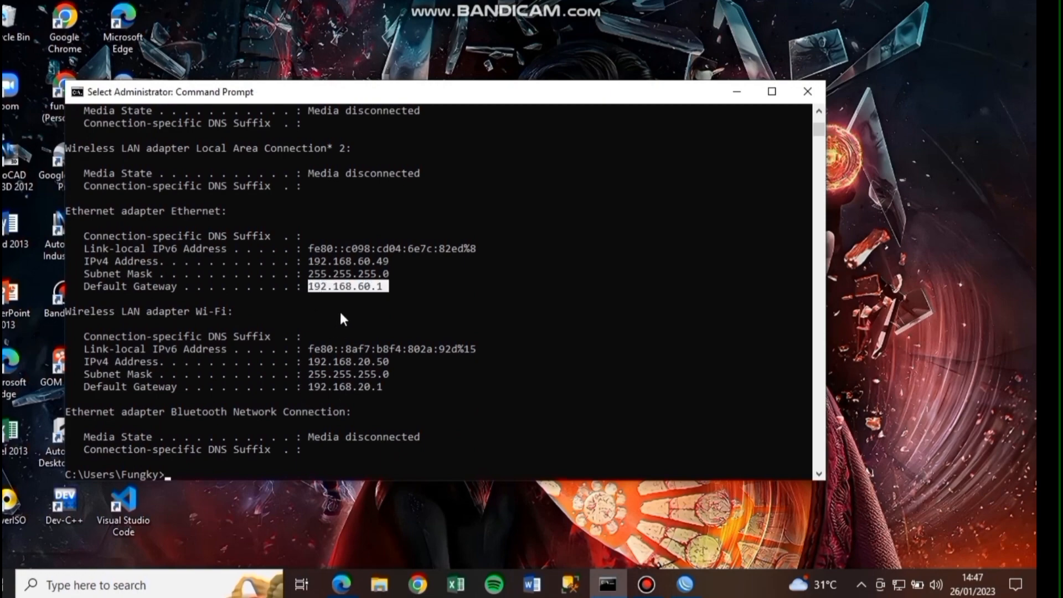
right_click(340, 314)
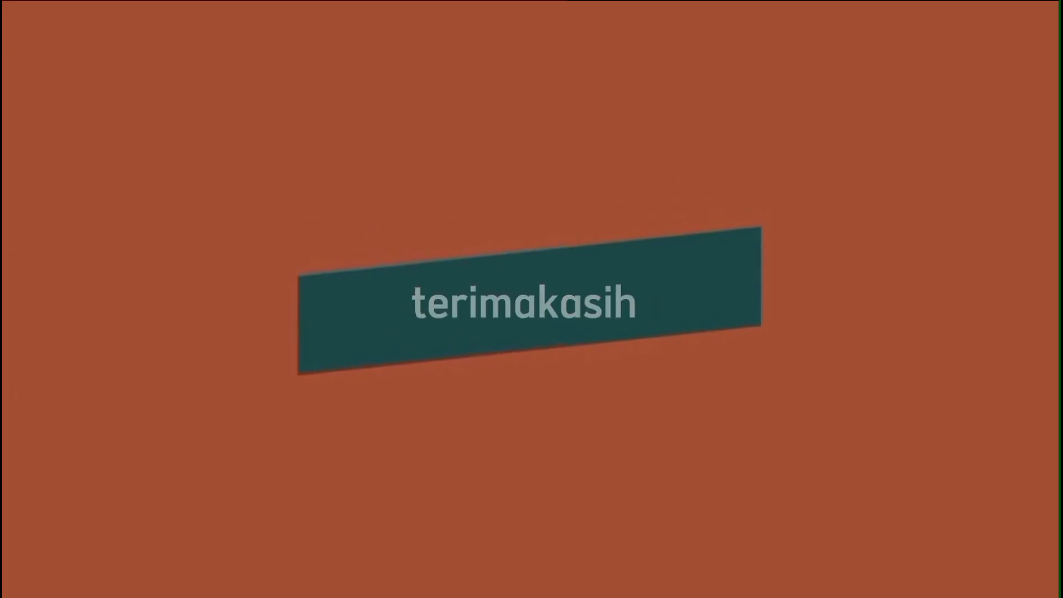